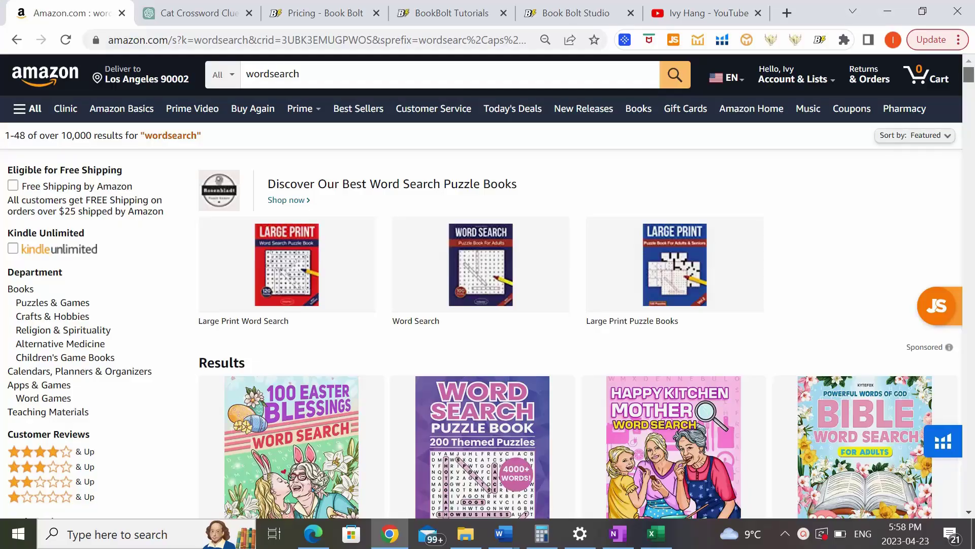
- Browse Amazon word-search results and Look Inside sample pages of maze and word-search books
{"action": "scroll", "coordinate": [970, 87], "scroll_direction": "down", "scroll_amount": 3}
{"action": "scroll", "coordinate": [971, 87], "scroll_direction": "down", "scroll_amount": 2}
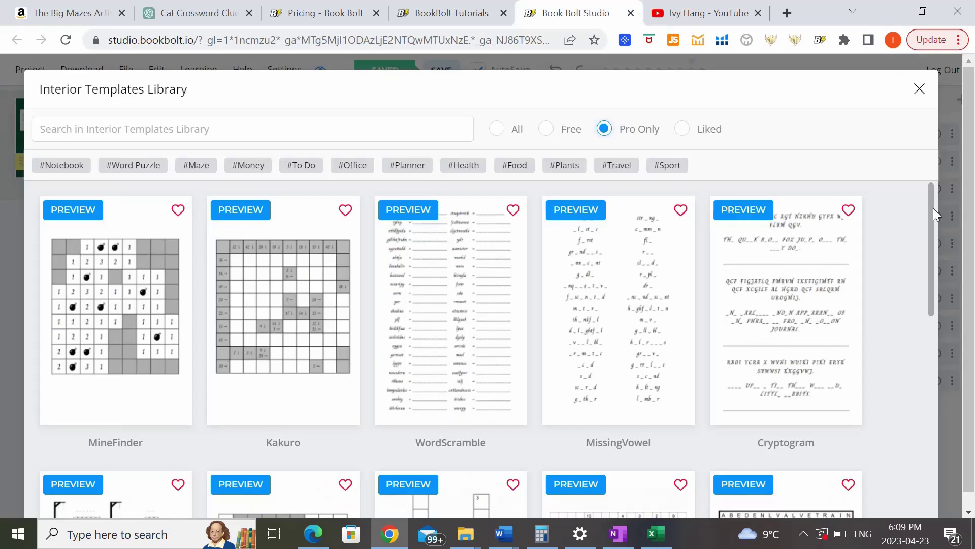
{"action": "left_click_drag", "start_coordinate": [934, 208], "coordinate": [933, 382]}
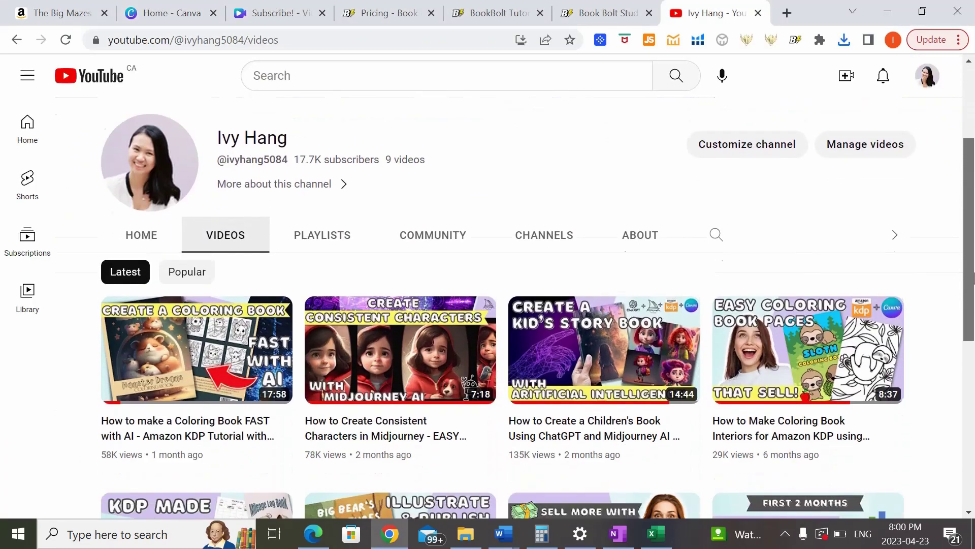
{"action": "left_click_drag", "start_coordinate": [973, 278], "coordinate": [973, 430]}
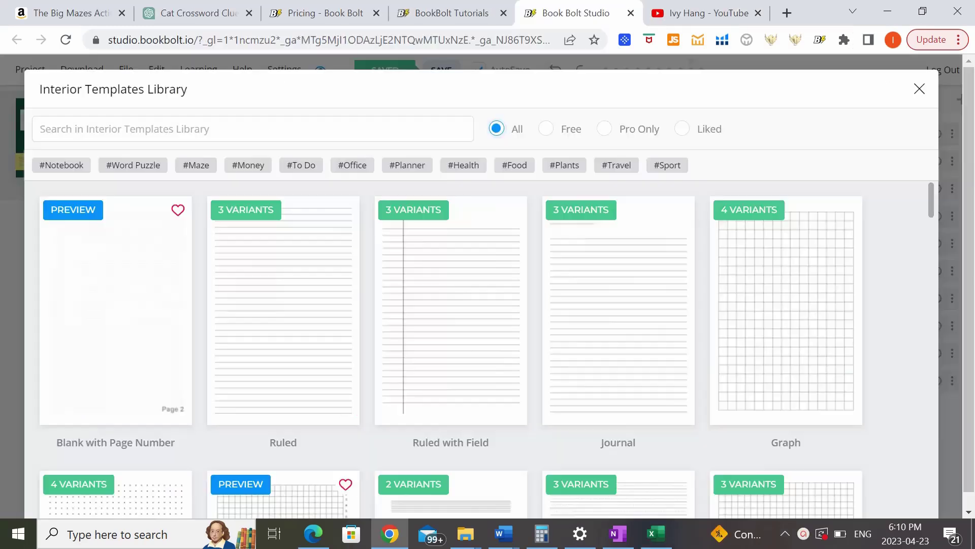
{"action": "scroll", "coordinate": [932, 205], "scroll_direction": "down", "scroll_amount": 6}
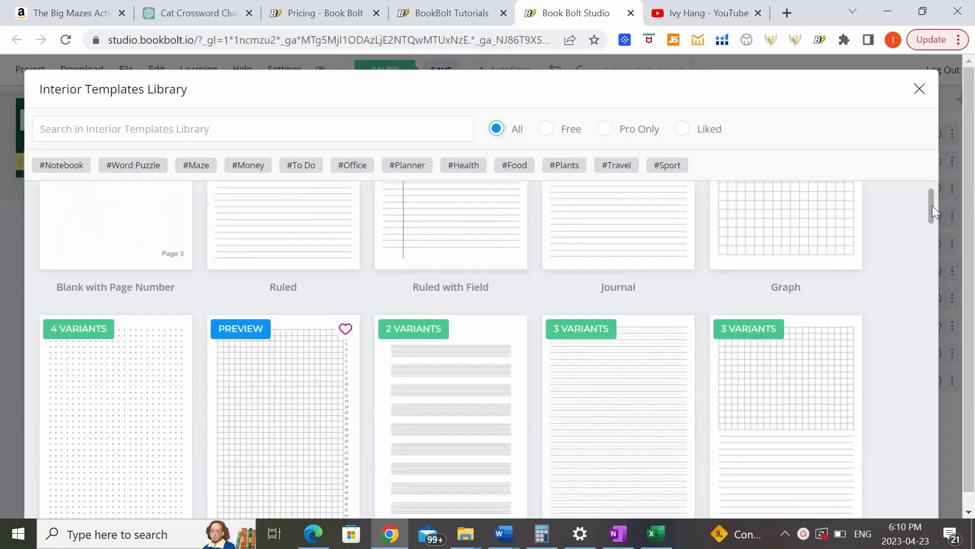
{"action": "left_click_drag", "start_coordinate": [931, 211], "coordinate": [938, 368]}
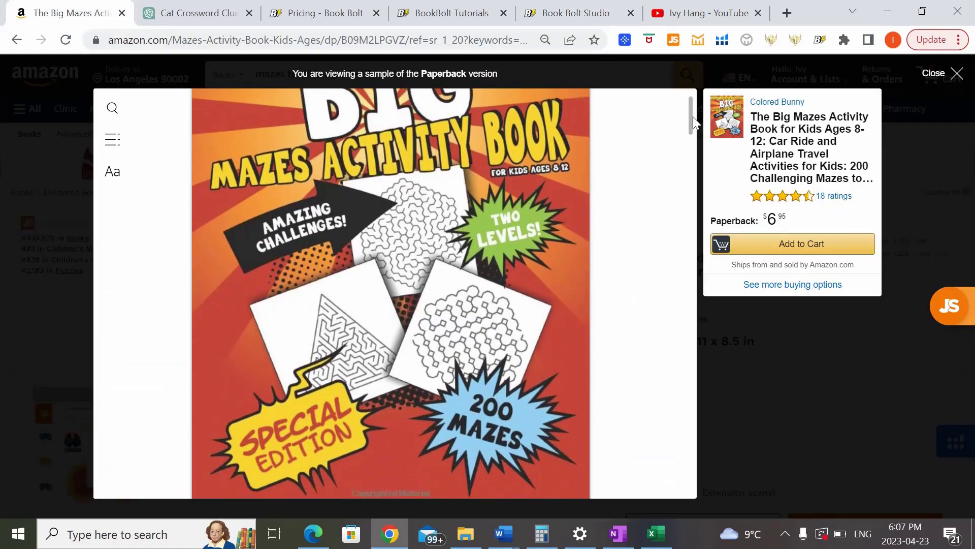
{"action": "left_click_drag", "start_coordinate": [693, 117], "coordinate": [706, 253]}
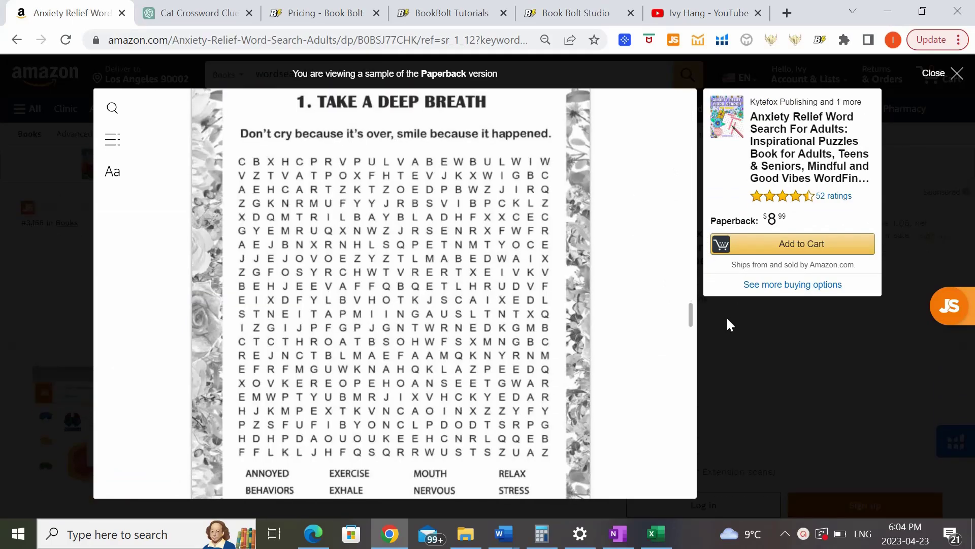
{"action": "left_click_drag", "start_coordinate": [727, 319], "coordinate": [728, 344]}
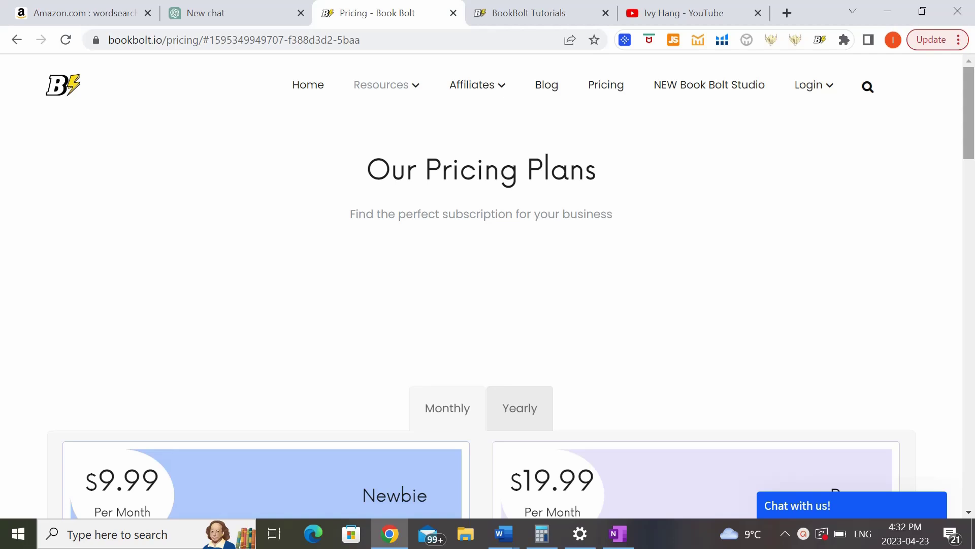
- Highlight the Pro plan's '3 Day Free Trial' and 'Puzzle Creation Software Included' features
{"action": "left_click_drag", "start_coordinate": [973, 100], "coordinate": [972, 148]}
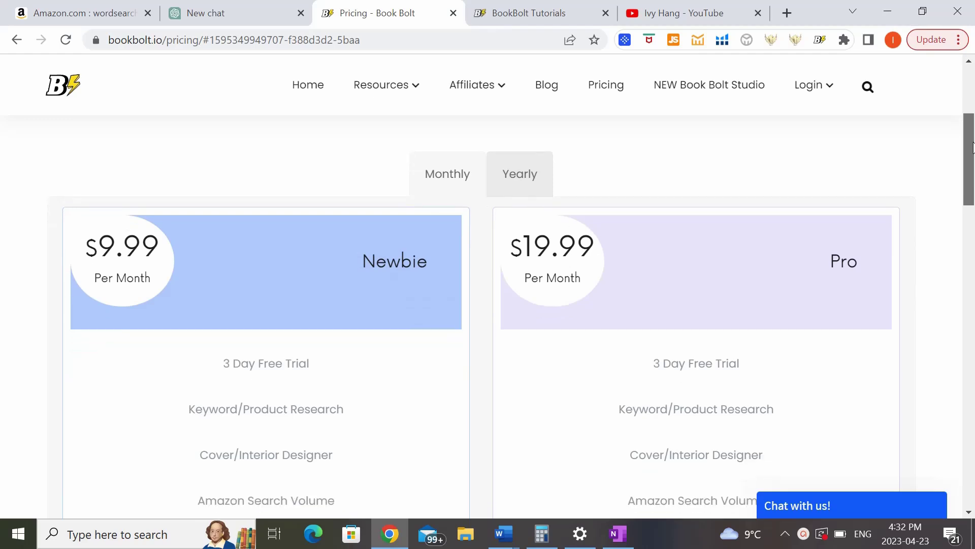
{"action": "left_click_drag", "start_coordinate": [973, 148], "coordinate": [972, 149]}
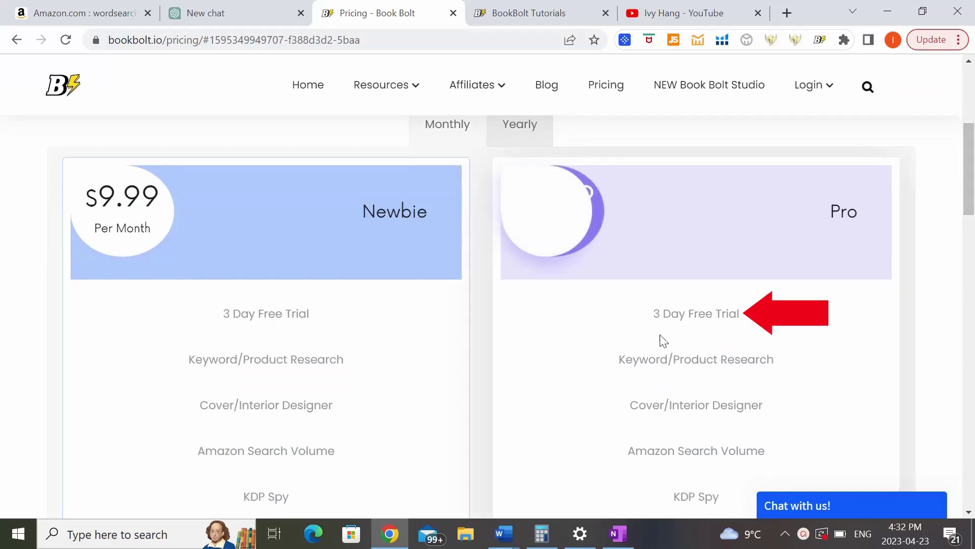
{"action": "left_click_drag", "start_coordinate": [652, 313], "coordinate": [743, 316]}
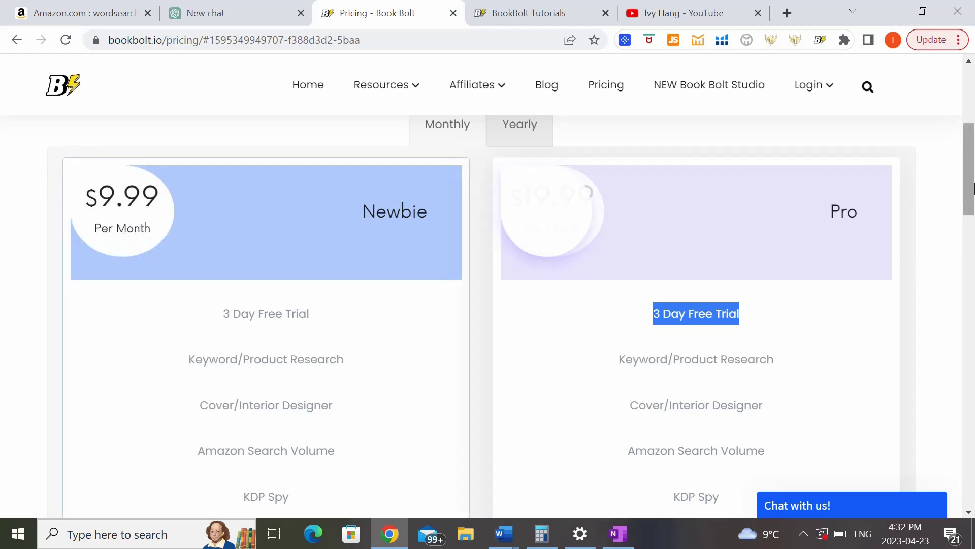
{"action": "left_click_drag", "start_coordinate": [972, 188], "coordinate": [970, 215]}
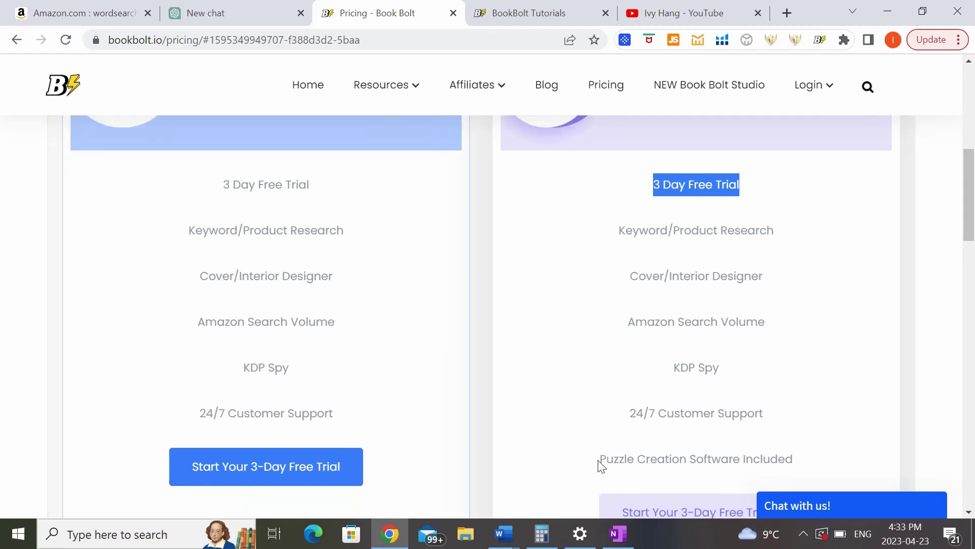
{"action": "left_click_drag", "start_coordinate": [601, 459], "coordinate": [743, 454]}
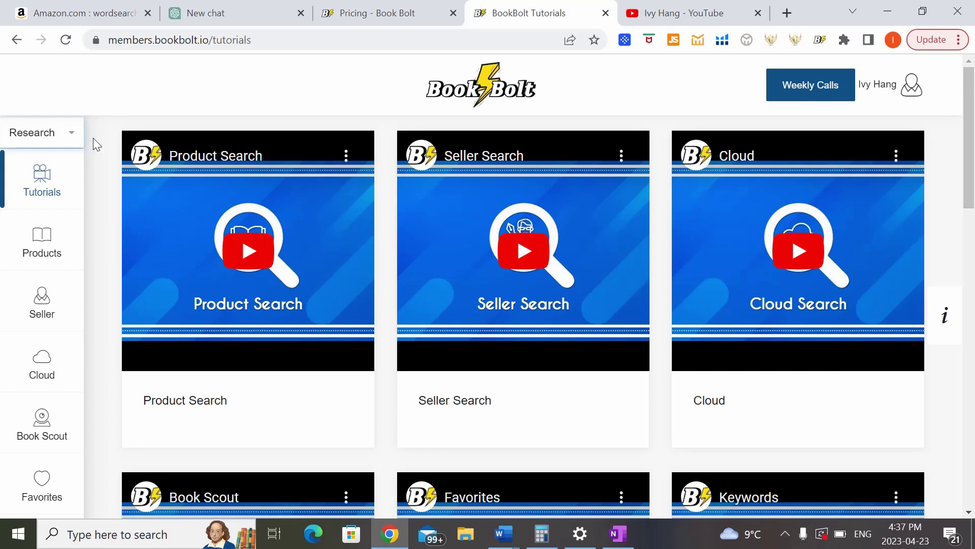
- Switch from Research to the Create tools and start a new Studio project
{"action": "left_click", "coordinate": [73, 138]}
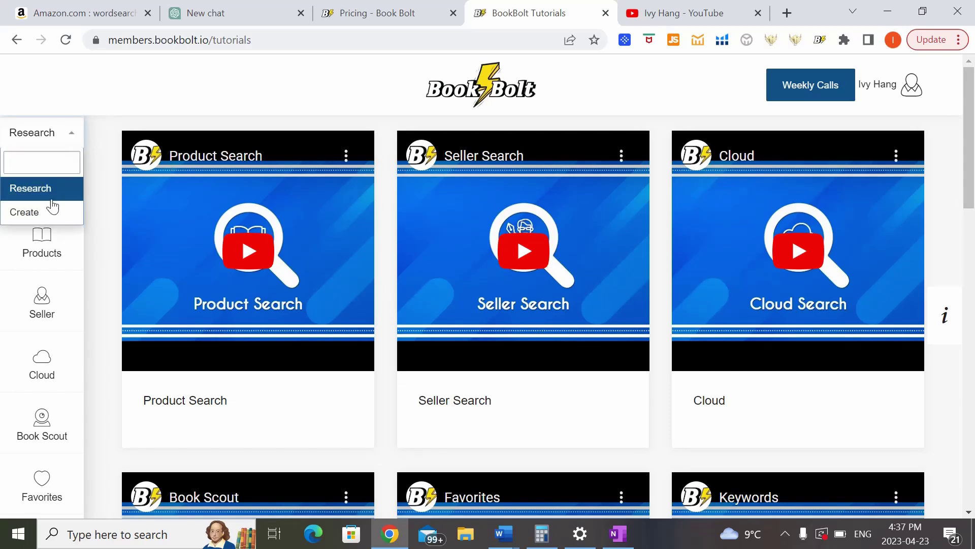
{"action": "left_click", "coordinate": [38, 223]}
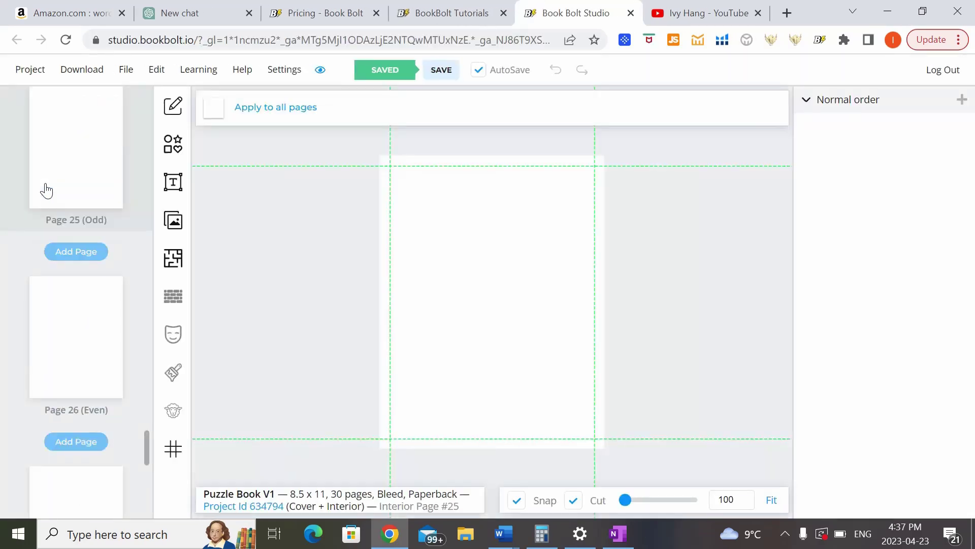
{"action": "left_click", "coordinate": [41, 74]}
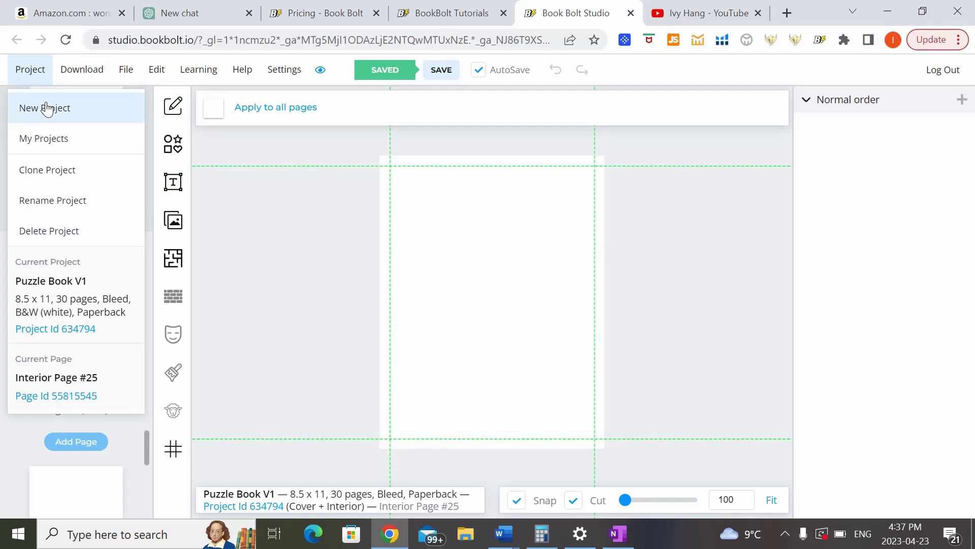
{"action": "left_click", "coordinate": [47, 106]}
- Create a Paperback: Cover and Interior project 'Puzzle & Activity Book Demo' with 8.5 x 11 in trim
{"action": "left_click", "coordinate": [566, 167]}
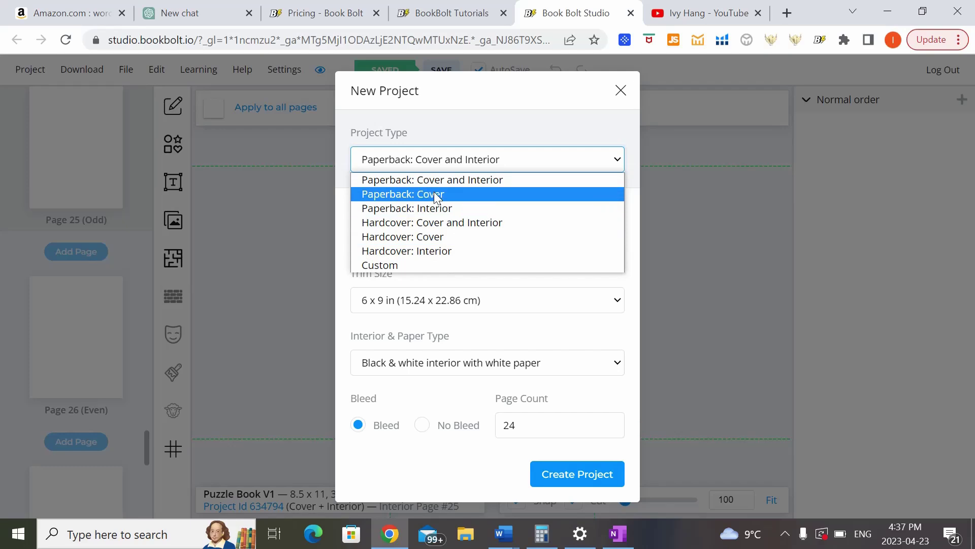
{"action": "left_click", "coordinate": [459, 181]}
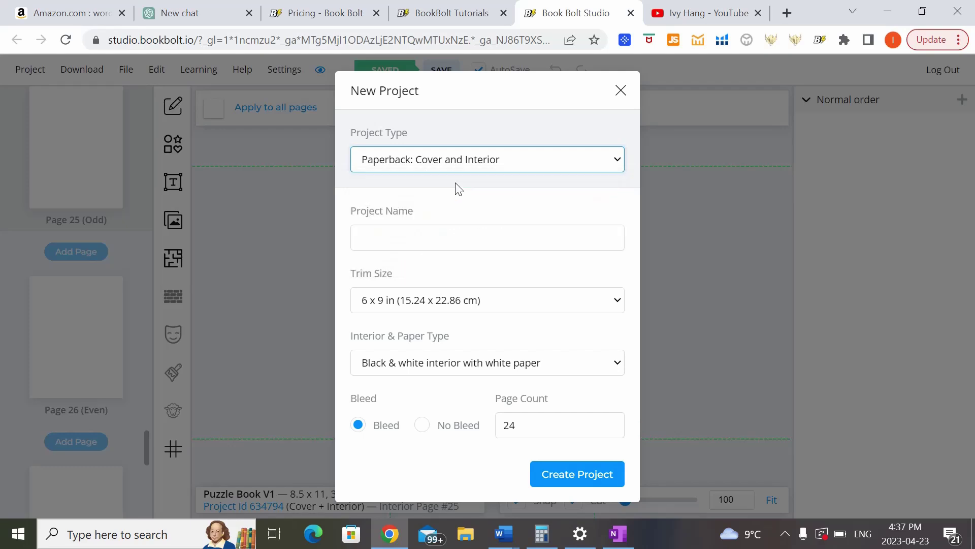
{"action": "left_click", "coordinate": [449, 240]}
{"action": "type", "text": "P"}
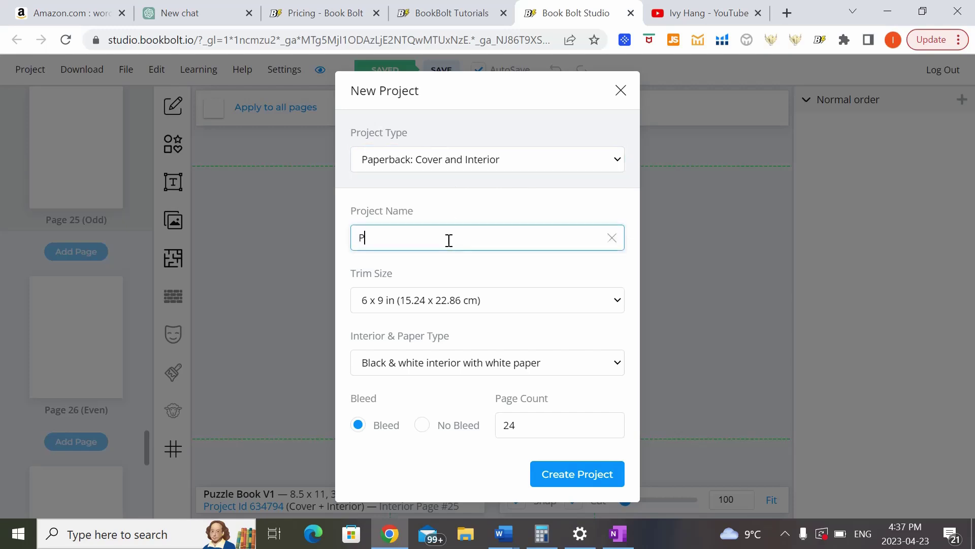
{"action": "type", "text": "uzzle & Activity Book Demo"}
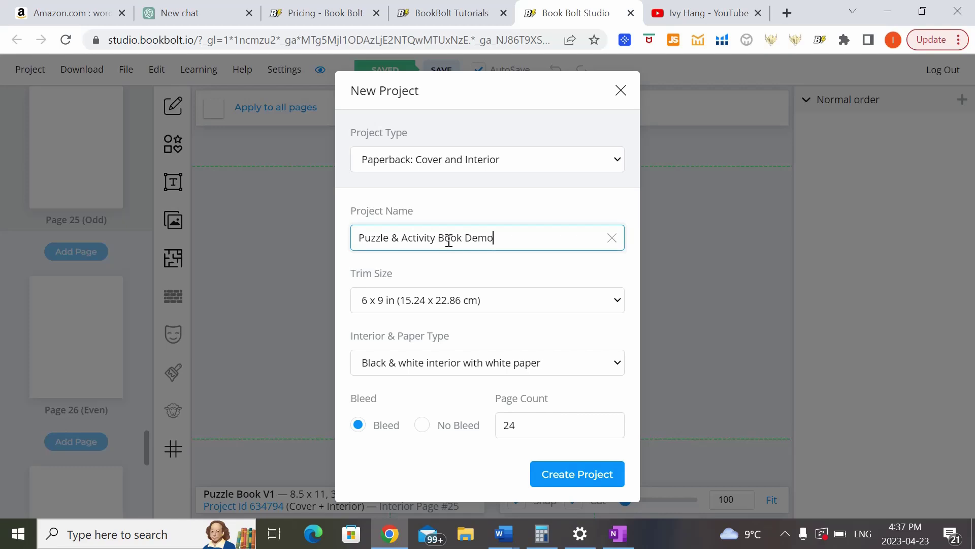
{"action": "left_click", "coordinate": [531, 299]}
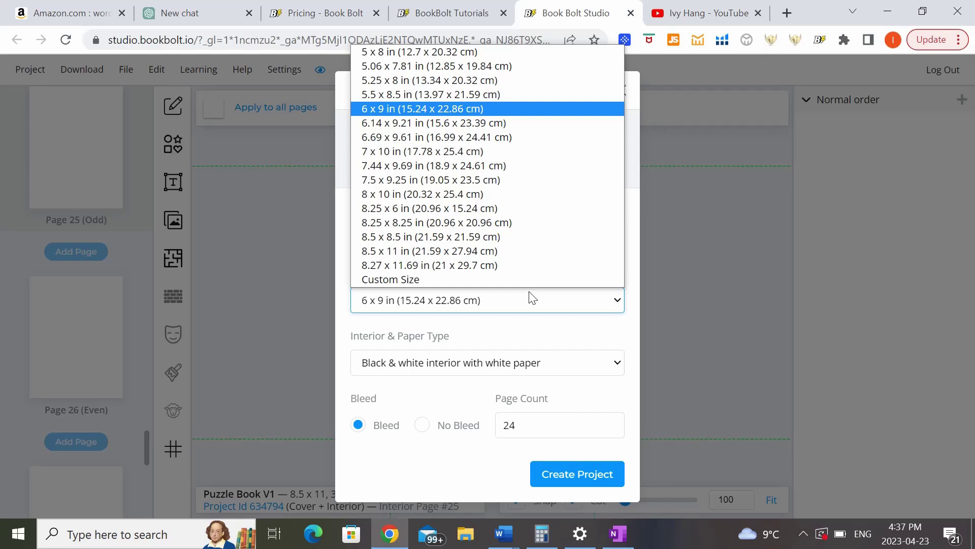
{"action": "left_click", "coordinate": [525, 251]}
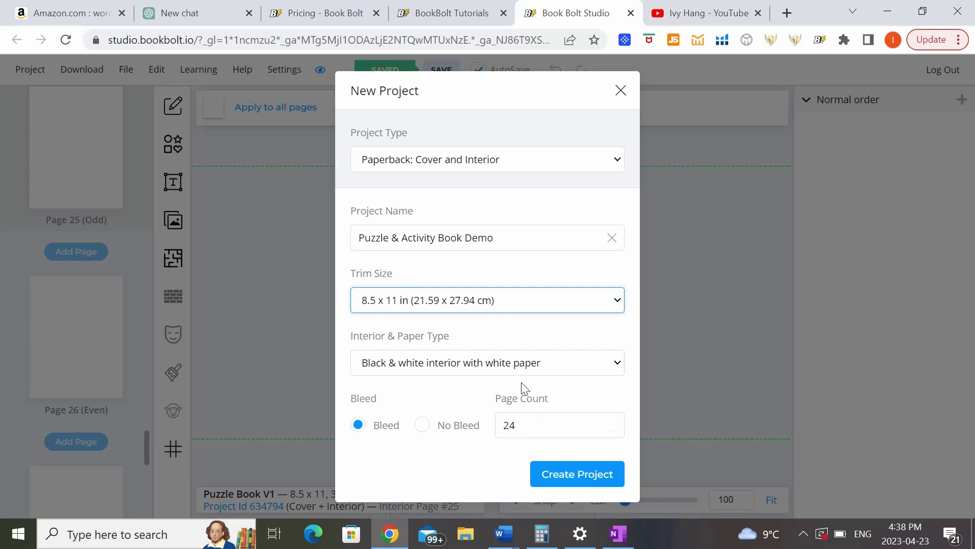
{"action": "left_click", "coordinate": [581, 482]}
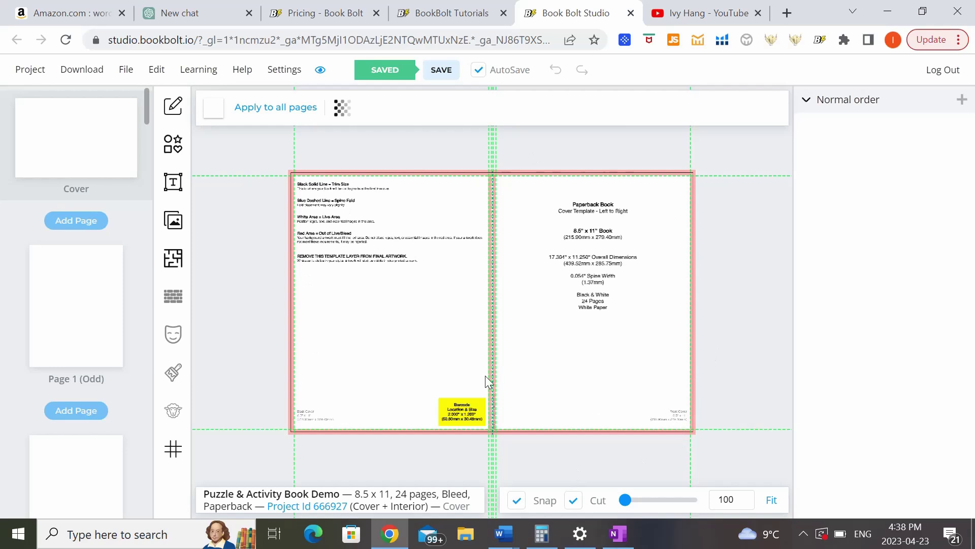
- Check the new project's blank interior Page 1 and Page 2, ending back on Page 1
{"action": "left_click", "coordinate": [91, 288]}
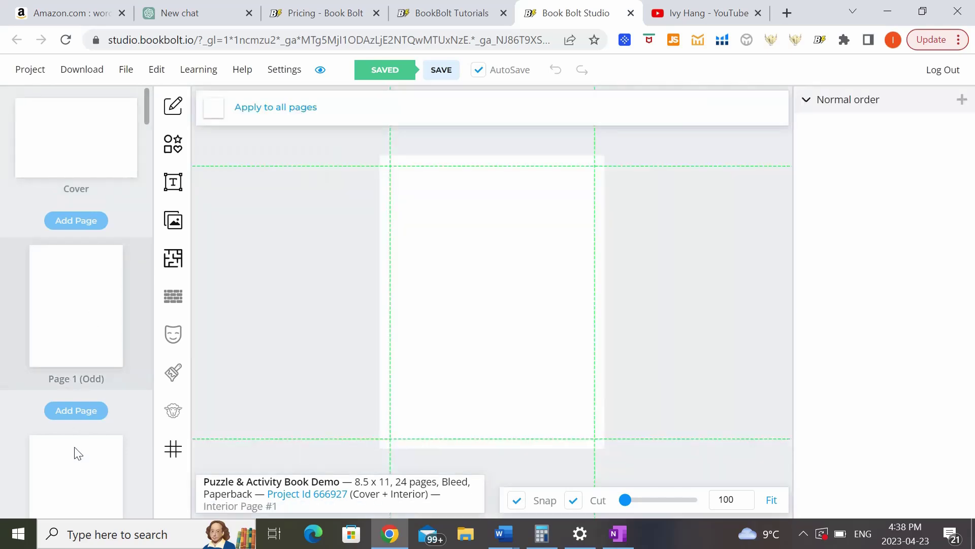
{"action": "left_click", "coordinate": [76, 482]}
{"action": "left_click", "coordinate": [84, 288]}
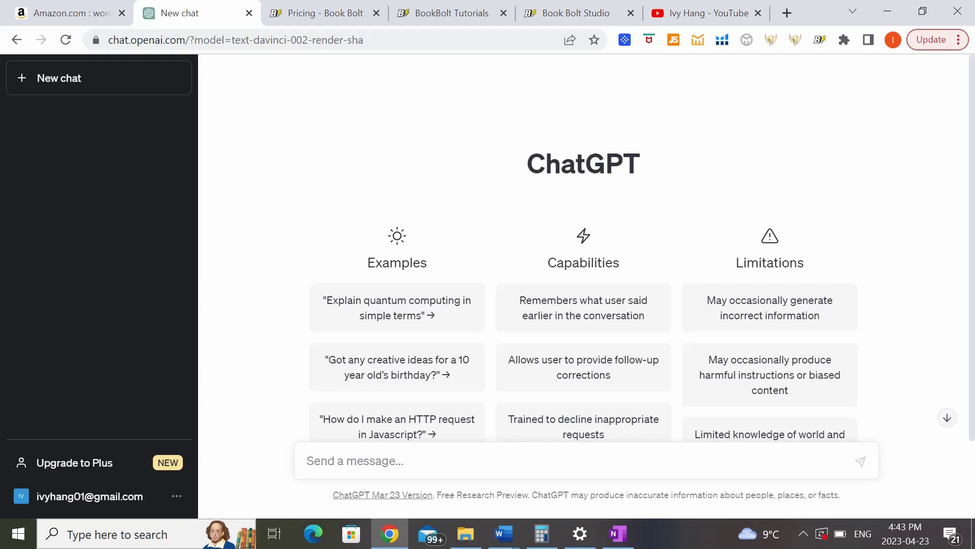
- Ask ChatGPT for 10 words and clues related to cats for a crossword puzzle
{"action": "type", "text": "Please p"}
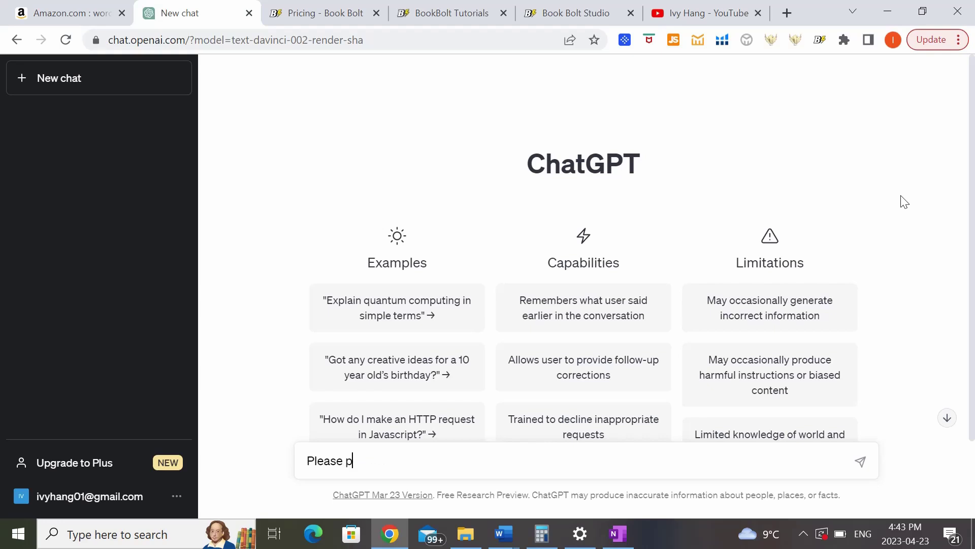
{"action": "type", "text": "rovide me with 10"}
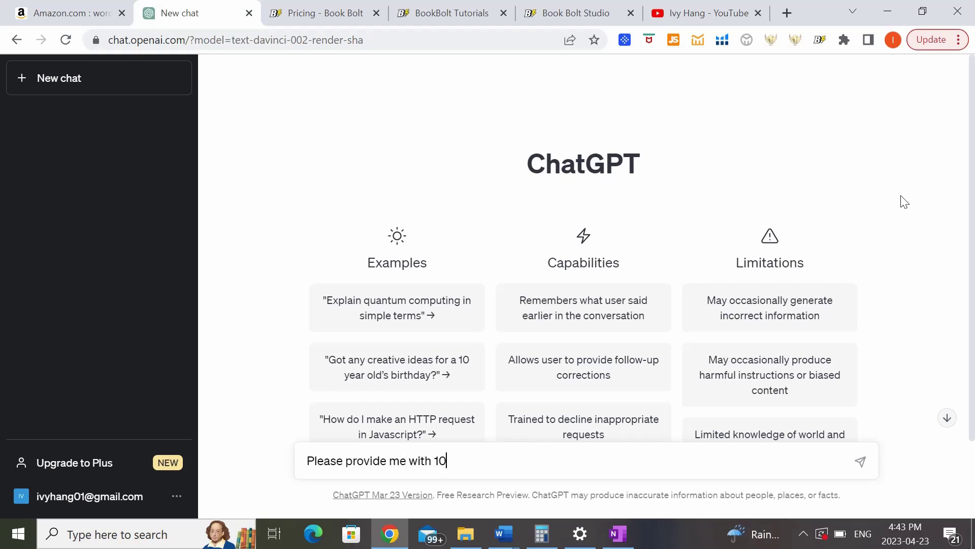
{"action": "type", "text": " words and clues relat"}
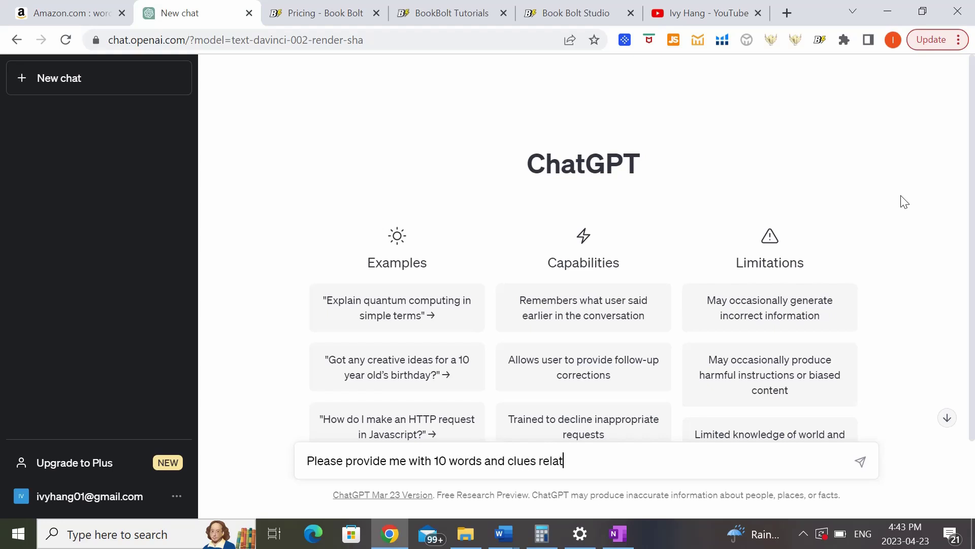
{"action": "type", "text": "ed to cats for a c"}
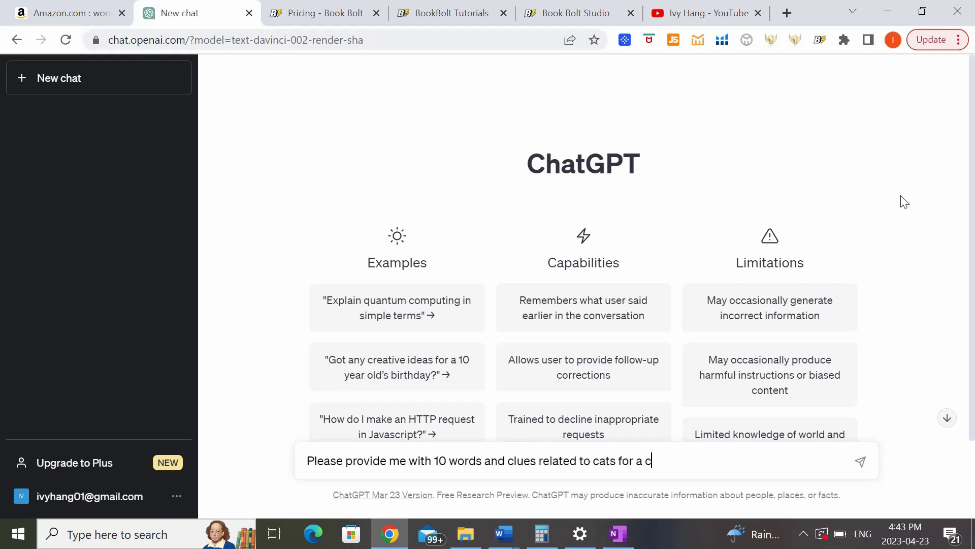
{"action": "type", "text": "rossword puzzl"}
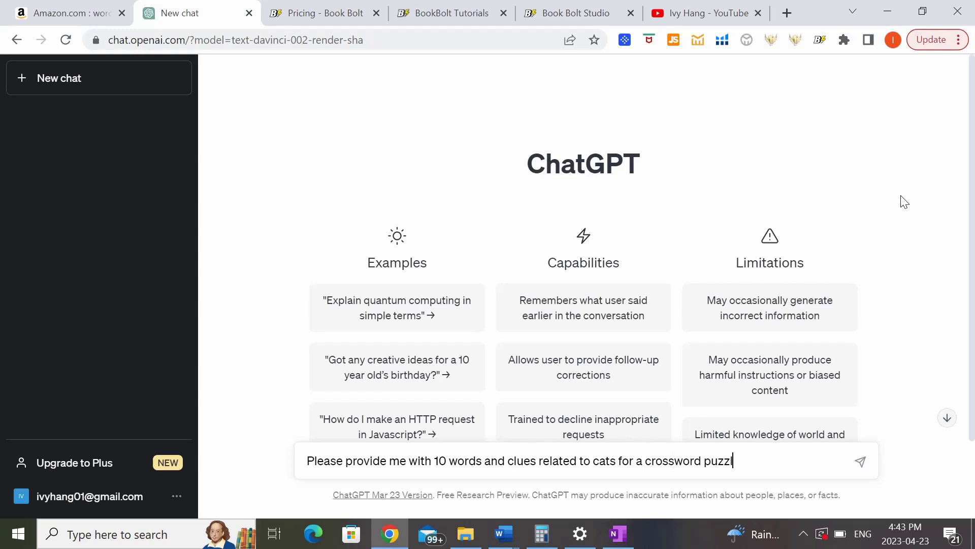
{"action": "type", "text": "e"}
{"action": "key", "text": "Return"}
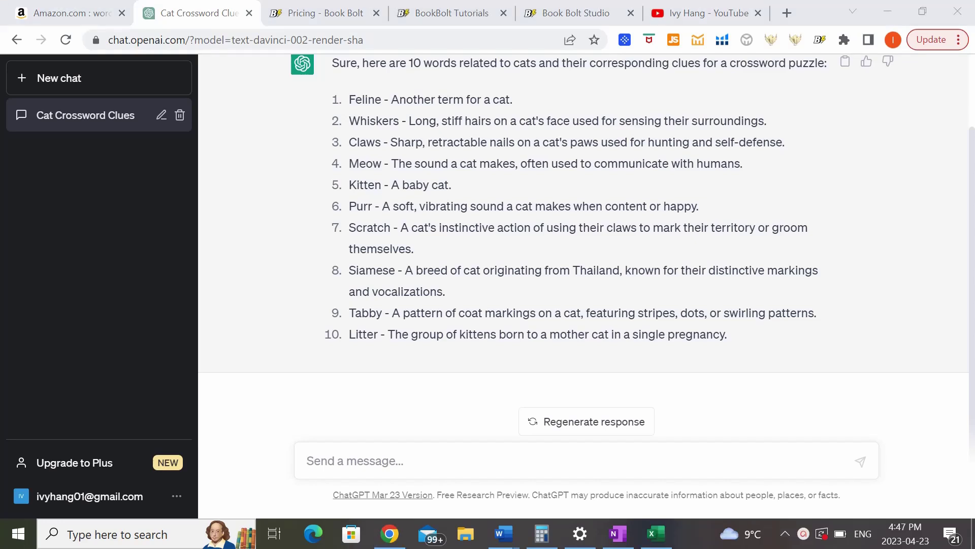
- Copy Feline and its clue from ChatGPT into Excel cells A1 and B1
{"action": "left_click", "coordinate": [666, 537]}
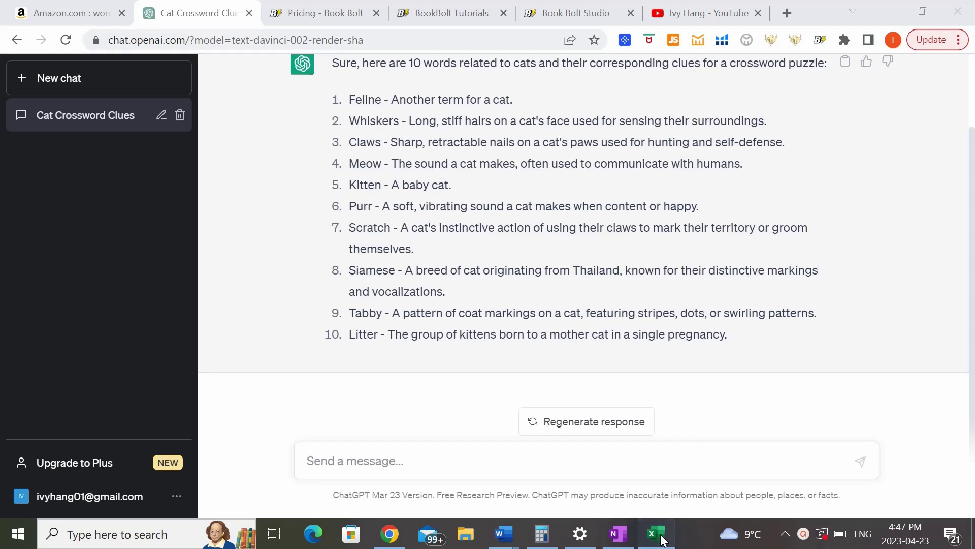
{"action": "left_click", "coordinate": [390, 535]}
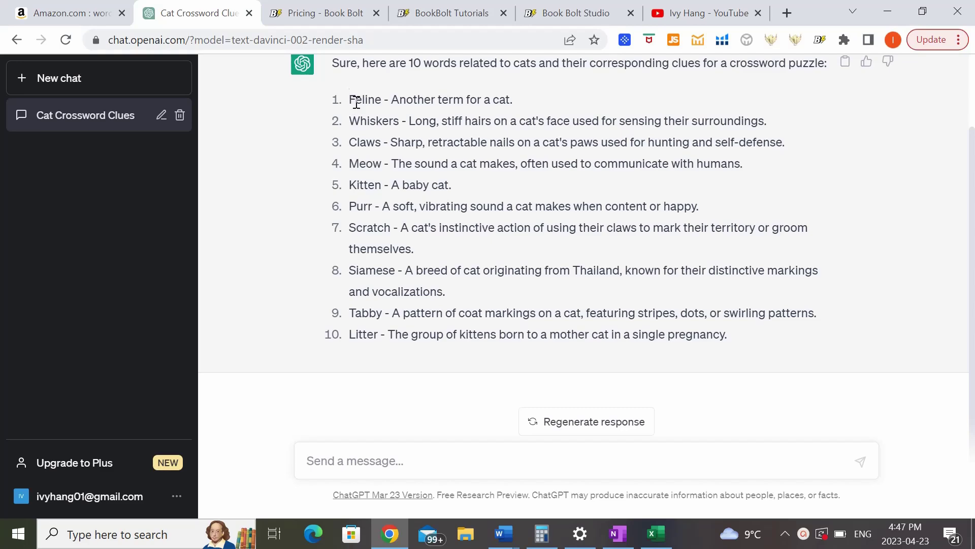
{"action": "left_click_drag", "start_coordinate": [349, 101], "coordinate": [384, 100]}
{"action": "key", "text": "ctrl+c"}
{"action": "left_click", "coordinate": [656, 534]}
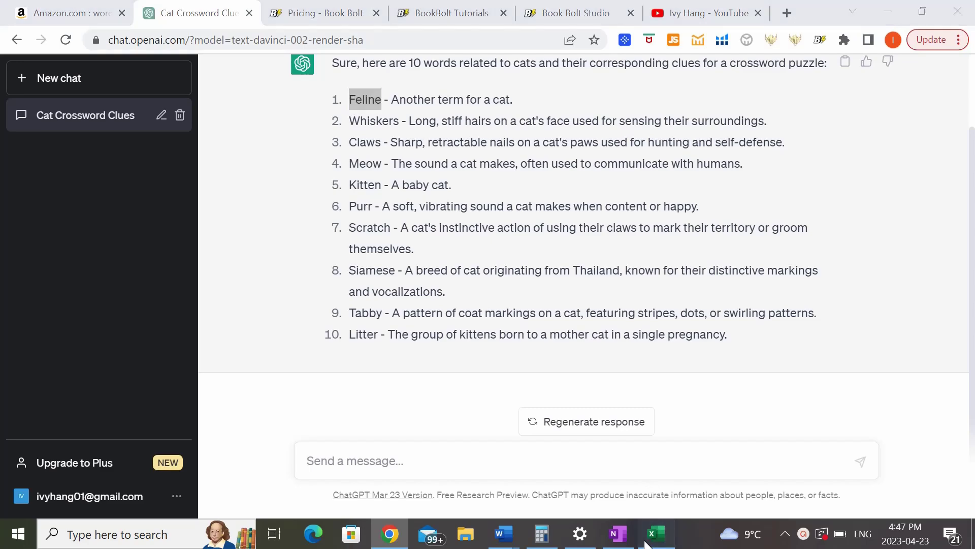
{"action": "key", "text": "ctrl+v"}
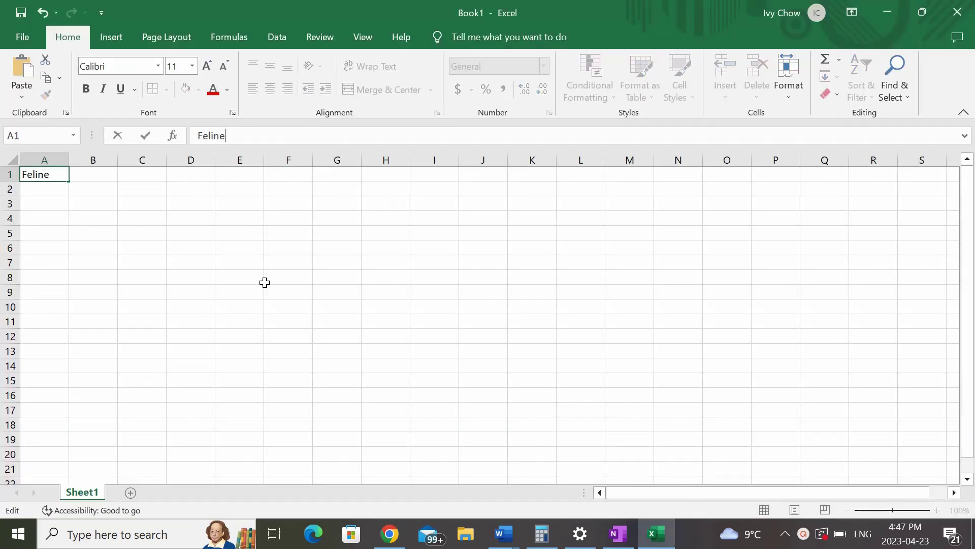
{"action": "left_click", "coordinate": [288, 307]}
{"action": "left_click", "coordinate": [374, 540]}
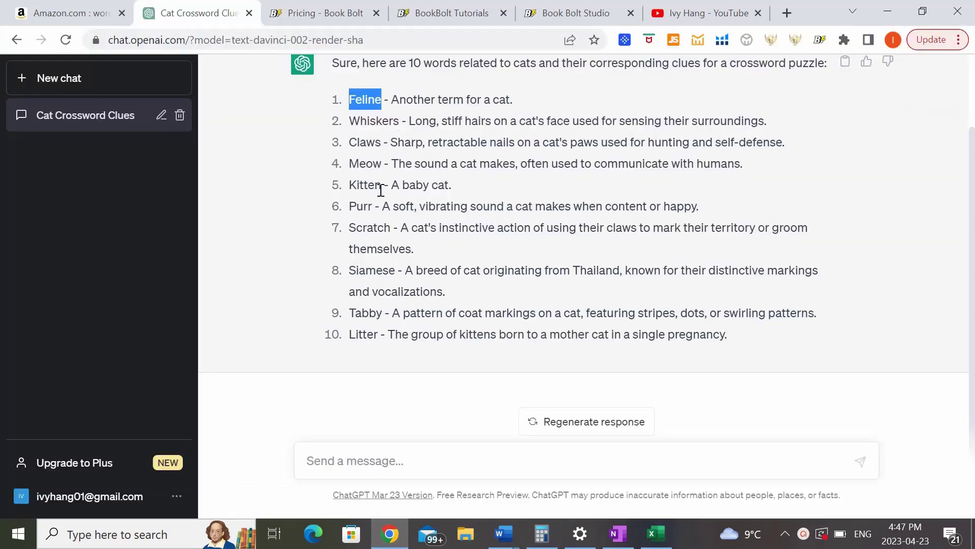
{"action": "left_click_drag", "start_coordinate": [394, 101], "coordinate": [571, 83]}
{"action": "key", "text": "ctrl+c"}
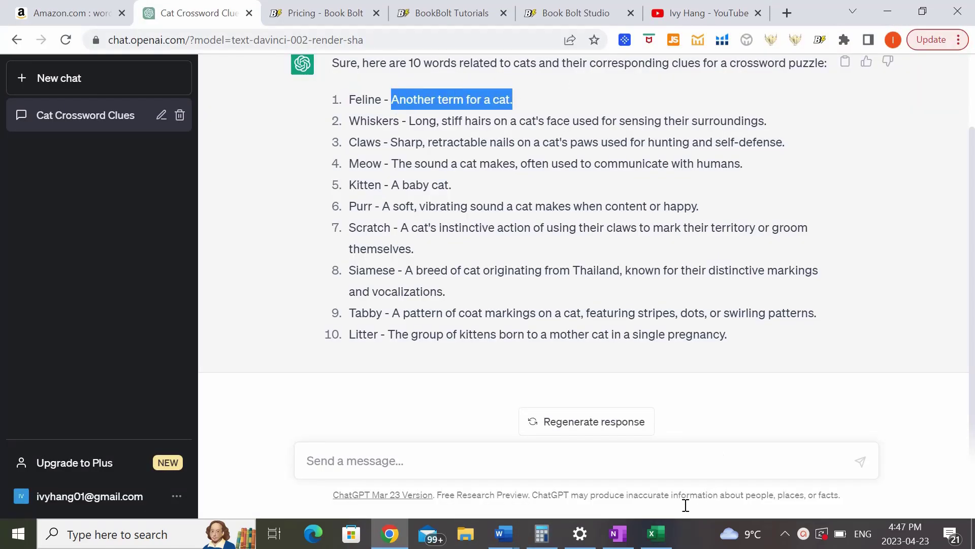
{"action": "left_click", "coordinate": [656, 534]}
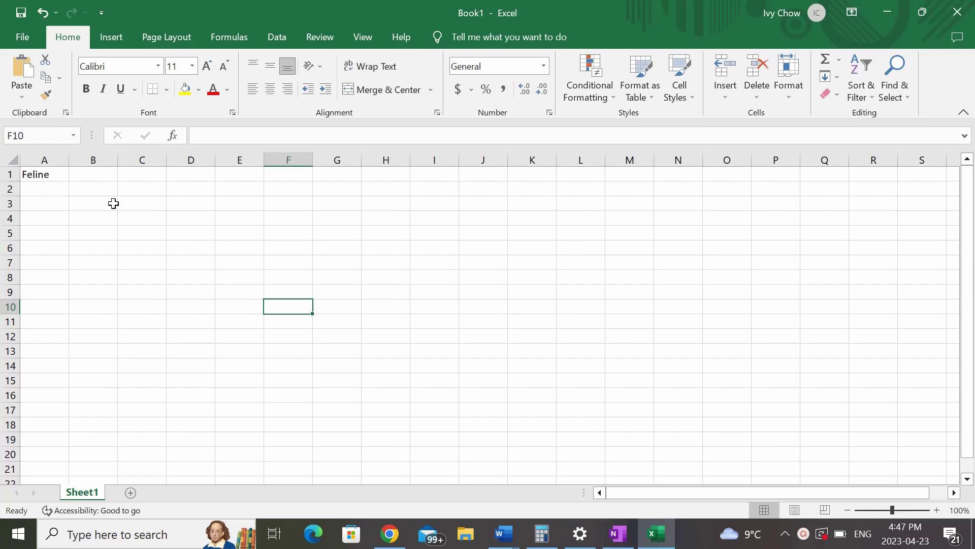
{"action": "left_click", "coordinate": [89, 169]}
{"action": "left_click", "coordinate": [249, 137]}
{"action": "key", "text": "ctrl+v"}
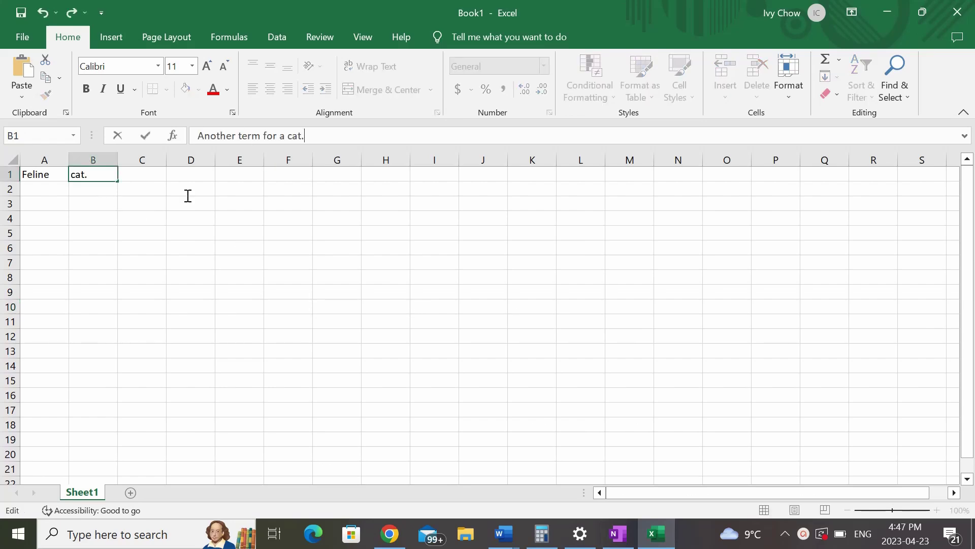
{"action": "left_click", "coordinate": [49, 190]}
- Copy Whiskers and its clue into cells A2 and B2
{"action": "left_click", "coordinate": [389, 534]}
{"action": "double_click", "coordinate": [375, 120]}
{"action": "key", "text": "ctrl+c"}
{"action": "left_click", "coordinate": [655, 533]}
{"action": "key", "text": "ctrl+v"}
{"action": "left_click", "coordinate": [389, 533]}
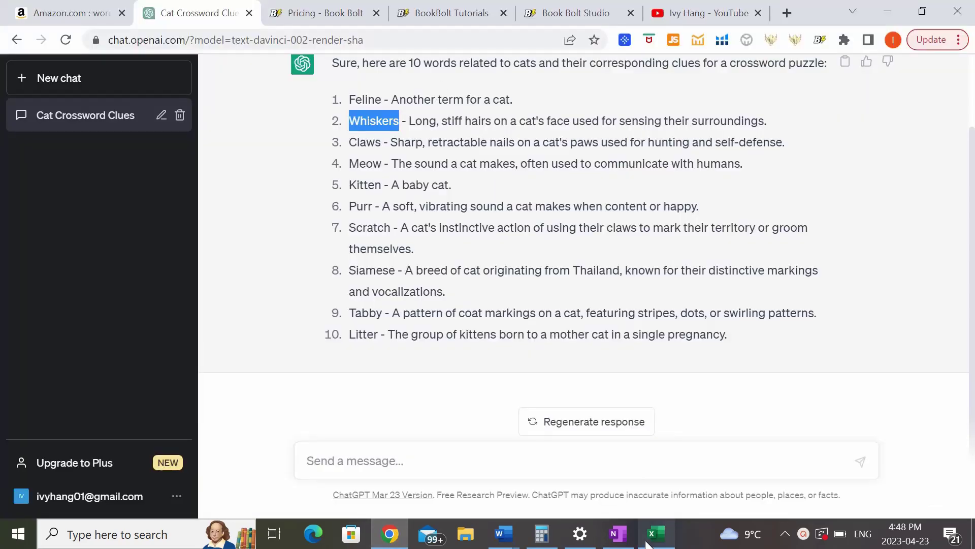
{"action": "left_click_drag", "start_coordinate": [409, 120], "coordinate": [815, 122]}
{"action": "key", "text": "ctrl+c"}
{"action": "left_click", "coordinate": [655, 533]}
{"action": "left_click", "coordinate": [89, 190]}
{"action": "key", "text": "ctrl+v"}
- Copy Claws and its clue into cells A3 and B3
{"action": "left_click", "coordinate": [389, 534]}
{"action": "double_click", "coordinate": [365, 141]}
{"action": "left_click", "coordinate": [655, 533]}
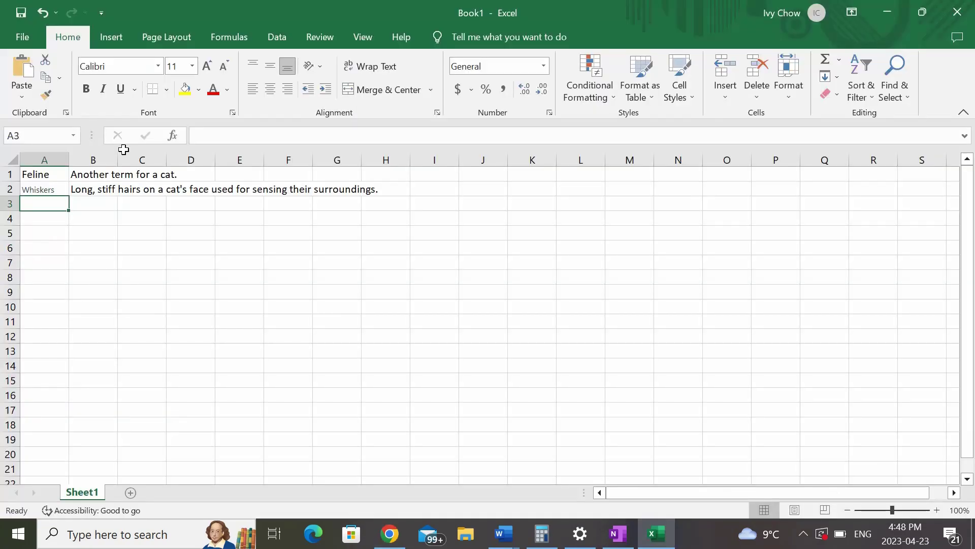
{"action": "left_click", "coordinate": [389, 533]}
{"action": "left_click_drag", "start_coordinate": [390, 142], "coordinate": [785, 142]}
{"action": "key", "text": "ctrl+c"}
{"action": "left_click", "coordinate": [655, 534]}
{"action": "left_click", "coordinate": [93, 204]}
{"action": "key", "text": "ctrl+v"}
- Copy Meow and its clue into cells A4 and B4
{"action": "left_click", "coordinate": [389, 533]}
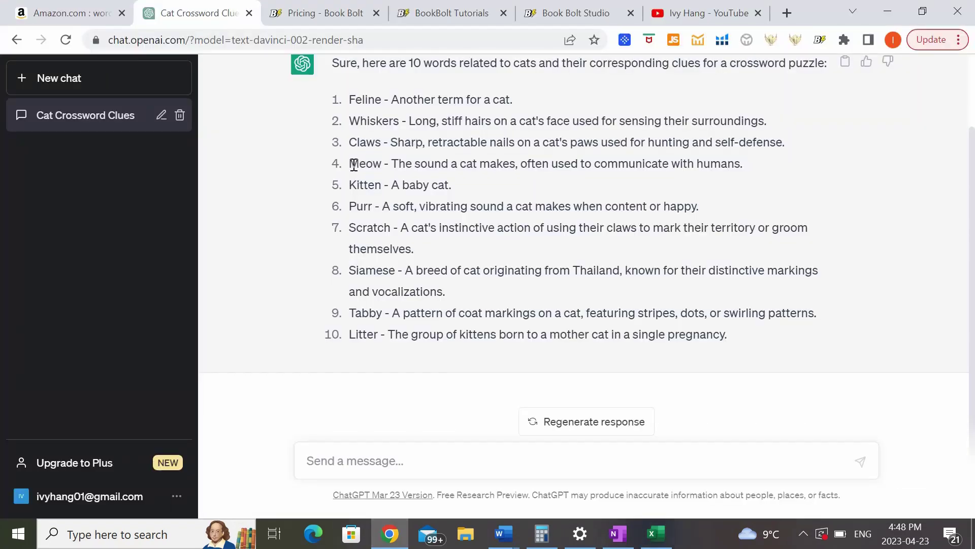
{"action": "double_click", "coordinate": [365, 163]}
{"action": "left_click", "coordinate": [655, 533]}
{"action": "key", "text": "ctrl+v"}
{"action": "left_click", "coordinate": [389, 533]}
{"action": "left_click_drag", "start_coordinate": [391, 163], "coordinate": [743, 163]}
{"action": "left_click", "coordinate": [655, 533]}
{"action": "left_click", "coordinate": [93, 218]}
{"action": "key", "text": "ctrl+v"}
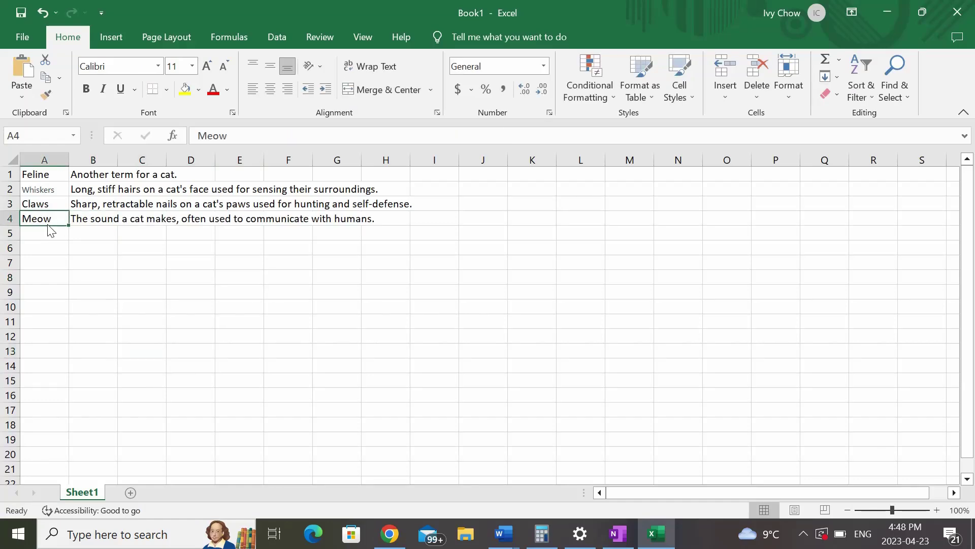
- Copy Kitten and its clue into cells A5 and B5
{"action": "left_click", "coordinate": [389, 533]}
{"action": "left_click_drag", "start_coordinate": [349, 184], "coordinate": [451, 184]}
{"action": "key", "text": "ctrl+c"}
{"action": "left_click", "coordinate": [44, 233]}
{"action": "key", "text": "ctrl+v"}
{"action": "left_click", "coordinate": [389, 533]}
{"action": "key", "text": "ctrl+c"}
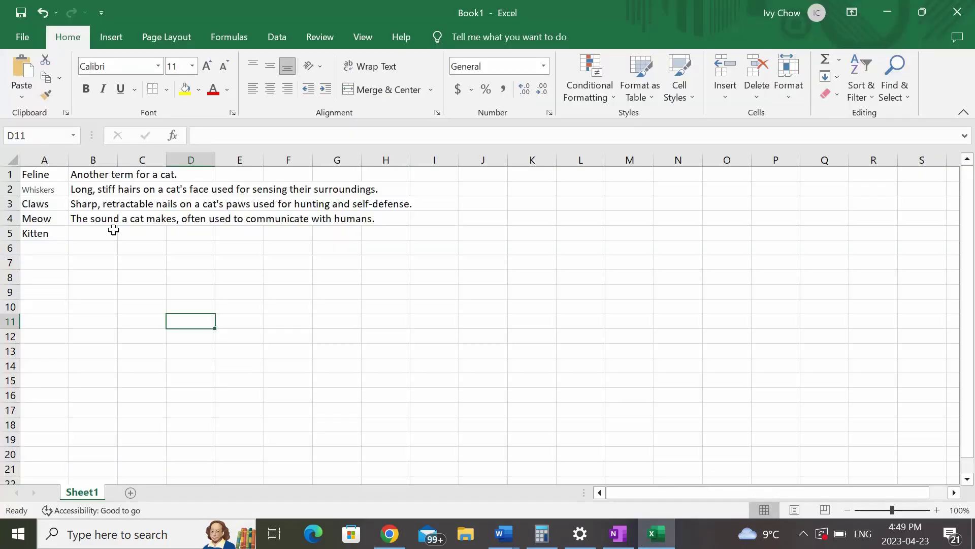
{"action": "left_click", "coordinate": [92, 233]}
{"action": "key", "text": "ctrl+v"}
- Copy Purr and its clue into cells A6 and B6
{"action": "left_click", "coordinate": [389, 534]}
{"action": "double_click", "coordinate": [372, 205]}
{"action": "left_click", "coordinate": [656, 533]}
{"action": "key", "text": "ctrl+v"}
{"action": "left_click", "coordinate": [389, 533]}
{"action": "left_click_drag", "start_coordinate": [381, 204], "coordinate": [630, 204]}
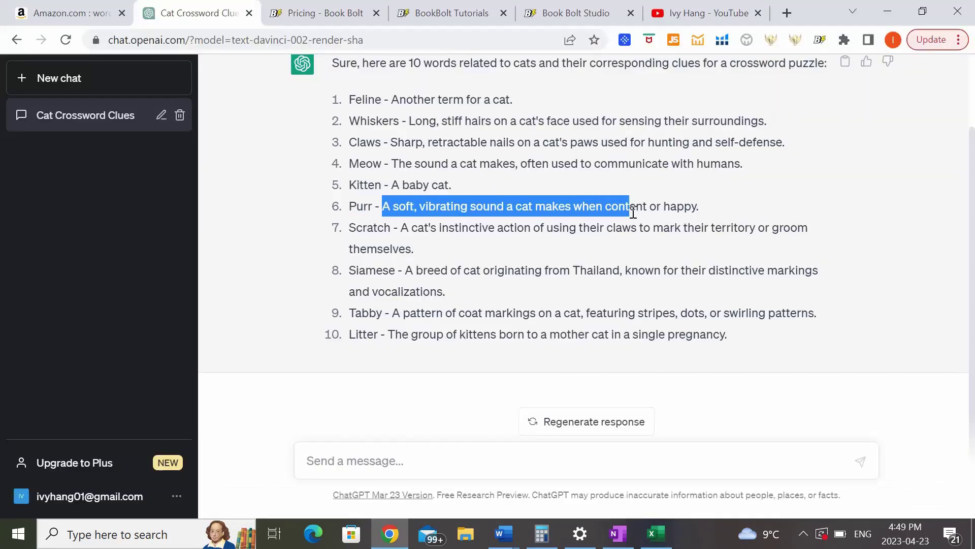
{"action": "left_click", "coordinate": [655, 533]}
{"action": "left_click", "coordinate": [86, 257]}
{"action": "left_click", "coordinate": [87, 249]}
{"action": "key", "text": "ctrl+v"}
- Copy Scratch and its clue into cells A7 and B7
{"action": "left_click", "coordinate": [389, 533]}
{"action": "double_click", "coordinate": [369, 227]}
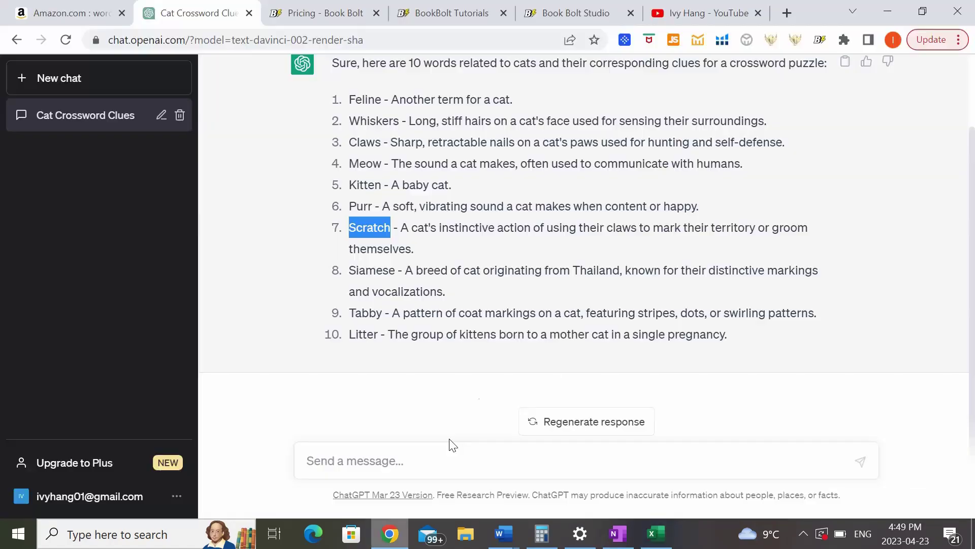
{"action": "left_click_drag", "start_coordinate": [402, 228], "coordinate": [414, 249]}
{"action": "key", "text": "ctrl+c"}
{"action": "left_click", "coordinate": [903, 5]}
{"action": "key", "text": "ctrl+v"}
- Copy Siamese and its clue into cells A8 and B8
{"action": "left_click", "coordinate": [45, 276]}
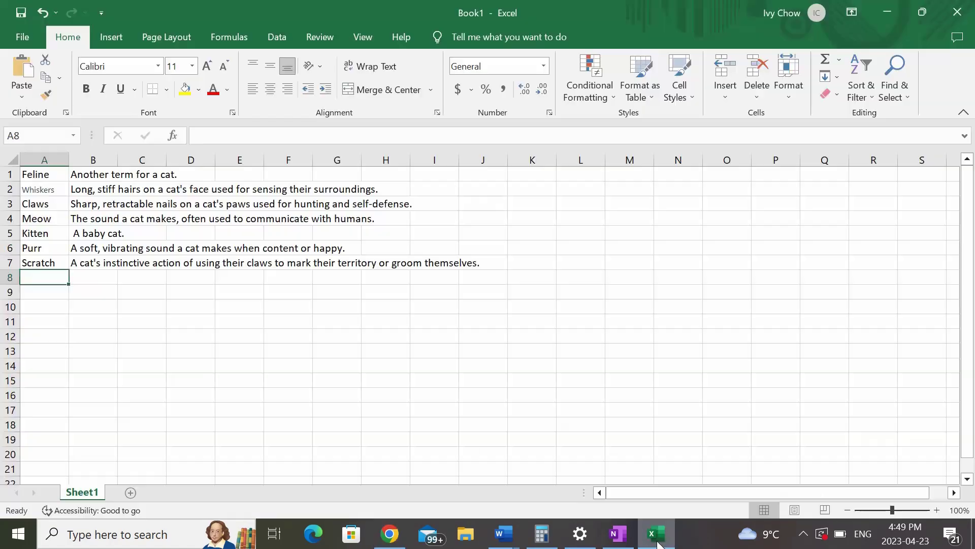
{"action": "left_click", "coordinate": [390, 534]}
{"action": "double_click", "coordinate": [372, 270]}
{"action": "key", "text": "ctrl+c"}
{"action": "left_click", "coordinate": [656, 534]}
{"action": "key", "text": "ctrl+v"}
{"action": "left_click", "coordinate": [80, 274]}
{"action": "key", "text": "ctrl+v"}
{"action": "left_click", "coordinate": [32, 292]}
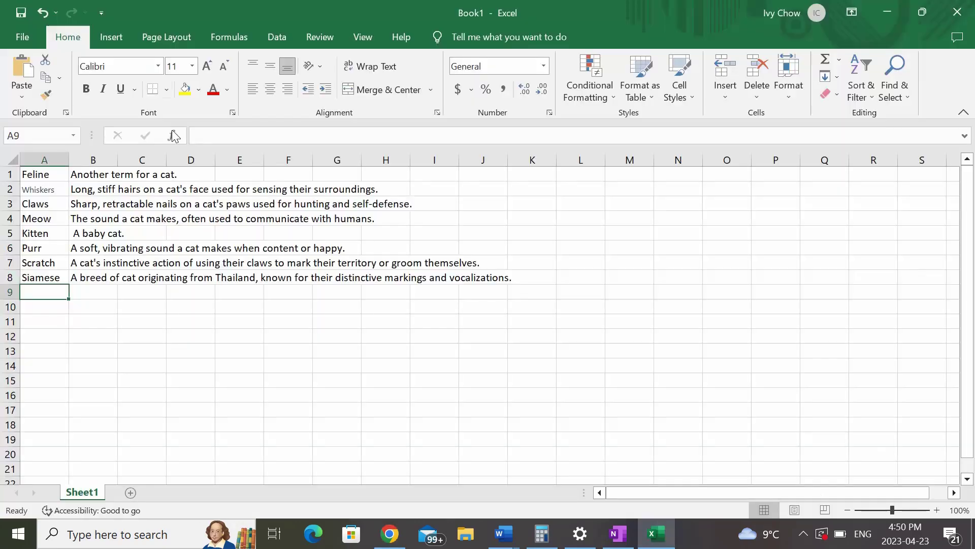
- Copy Tabby and its clue into cells A9 and B9
{"action": "left_click", "coordinate": [389, 533]}
{"action": "double_click", "coordinate": [365, 312]}
{"action": "left_click_drag", "start_coordinate": [393, 312], "coordinate": [817, 313]}
{"action": "left_click", "coordinate": [655, 533]}
{"action": "left_click", "coordinate": [93, 292]}
{"action": "key", "text": "ctrl+v"}
- Copy Litter and its clue into cells A10 and B10
{"action": "left_click", "coordinate": [389, 533]}
{"action": "double_click", "coordinate": [363, 334]}
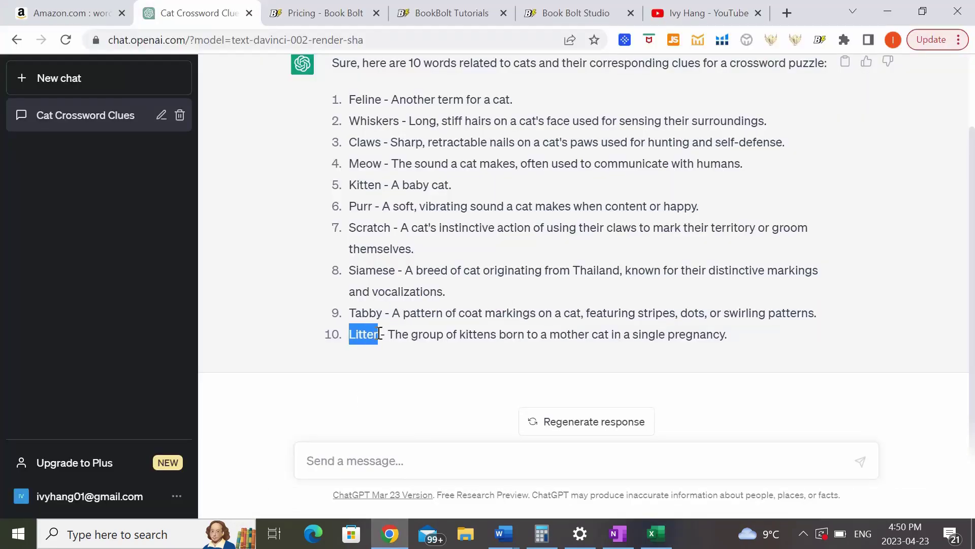
{"action": "left_click", "coordinate": [389, 533]}
{"action": "key", "text": "ctrl+v"}
{"action": "left_click", "coordinate": [389, 534]}
{"action": "left_click_drag", "start_coordinate": [304, 269], "coordinate": [703, 269]}
{"action": "key", "text": "ctrl+c"}
{"action": "left_click", "coordinate": [656, 533]}
{"action": "left_click", "coordinate": [93, 306]}
{"action": "key", "text": "ctrl+v"}
{"action": "left_click", "coordinate": [195, 350]}
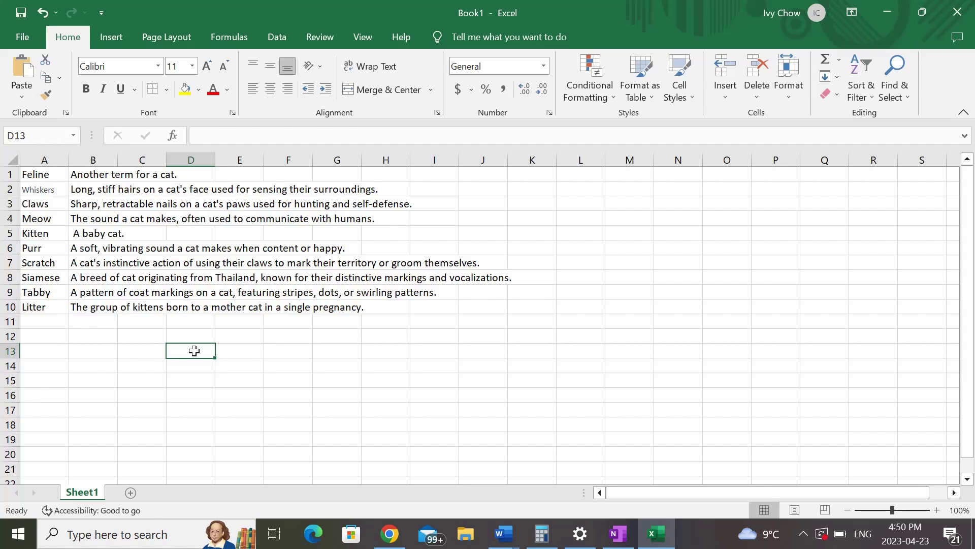
- Save the sheet as 'crossword demo' with file type CSV (Comma delimited)
{"action": "left_click", "coordinate": [23, 38]}
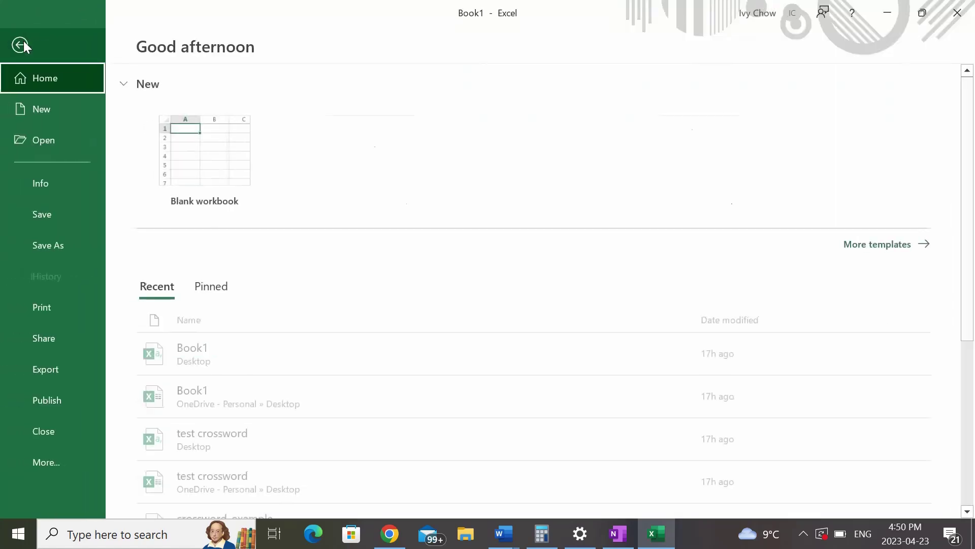
{"action": "left_click", "coordinate": [78, 254]}
{"action": "left_click", "coordinate": [77, 254]}
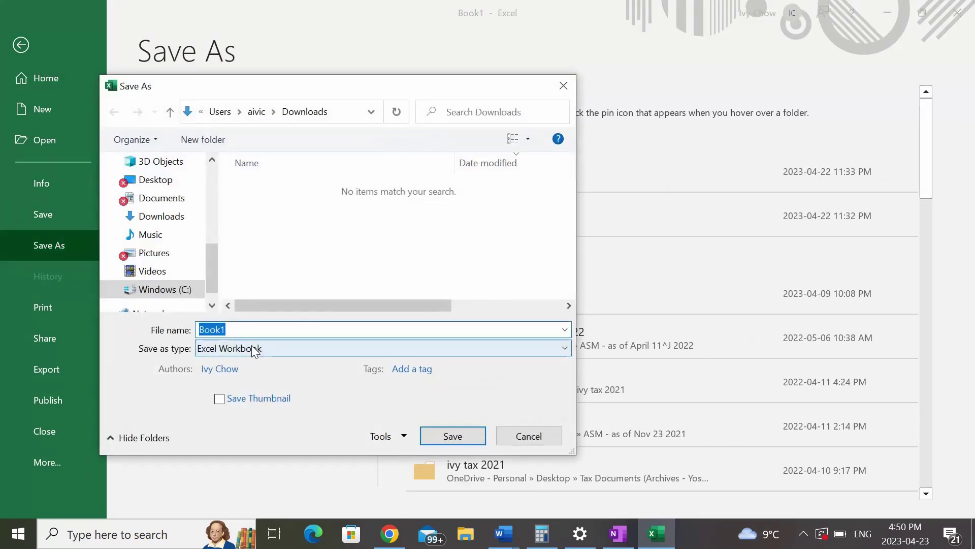
{"action": "type", "text": "crossword demo"}
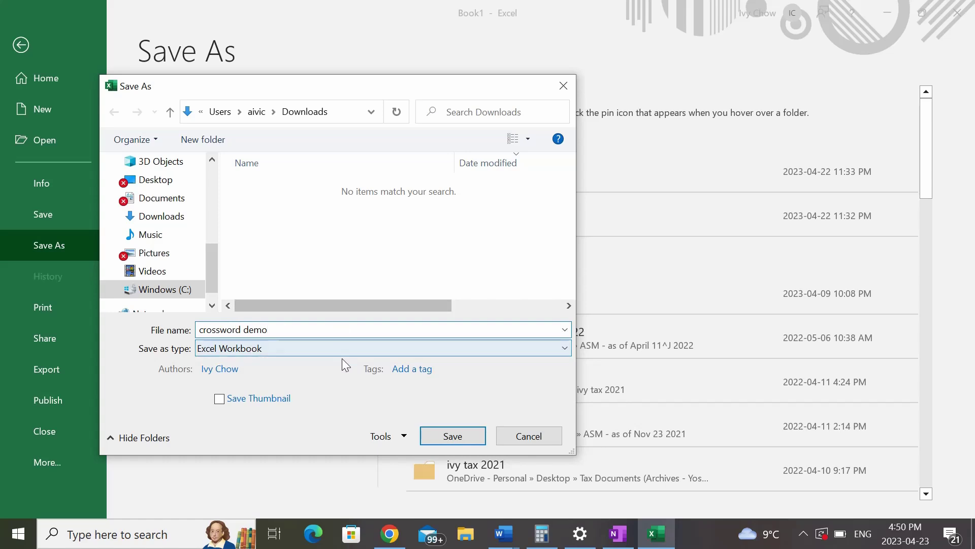
{"action": "left_click", "coordinate": [309, 346]}
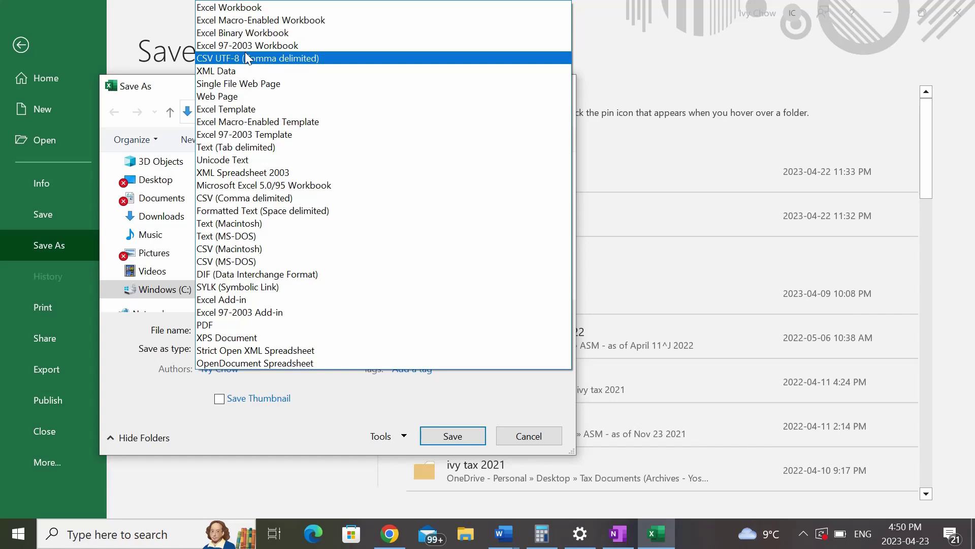
{"action": "left_click", "coordinate": [260, 202]}
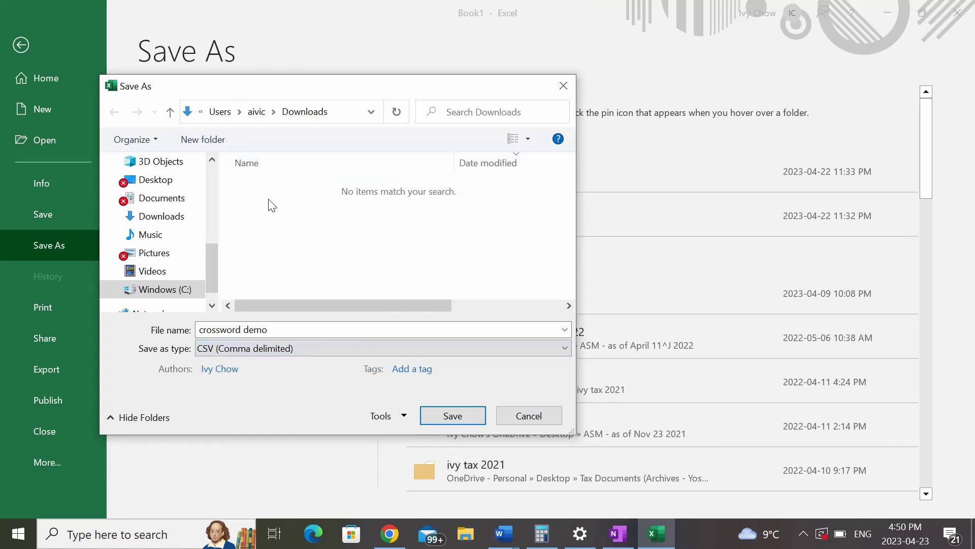
{"action": "left_click", "coordinate": [449, 406]}
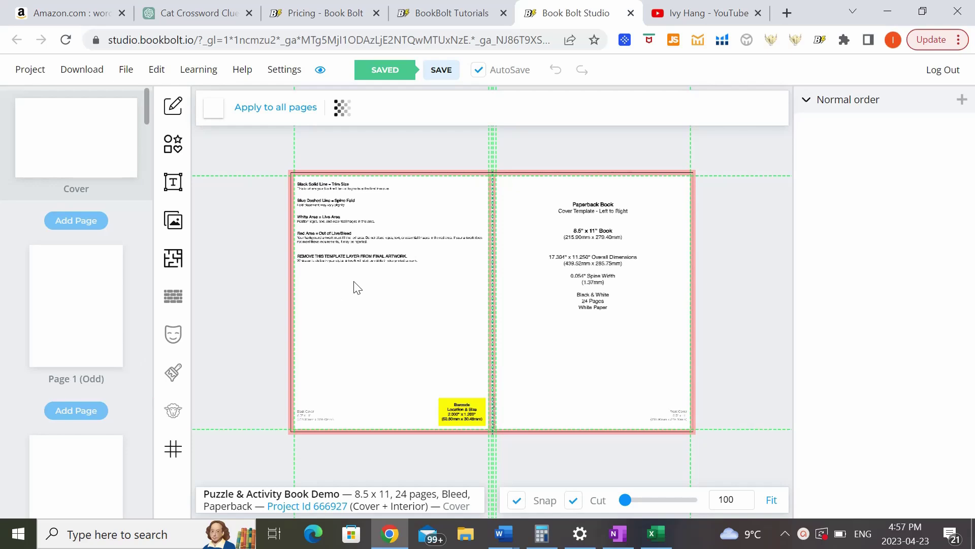
- Filter the interior page templates to Pro Only and choose the Crossword template
{"action": "left_click", "coordinate": [176, 261]}
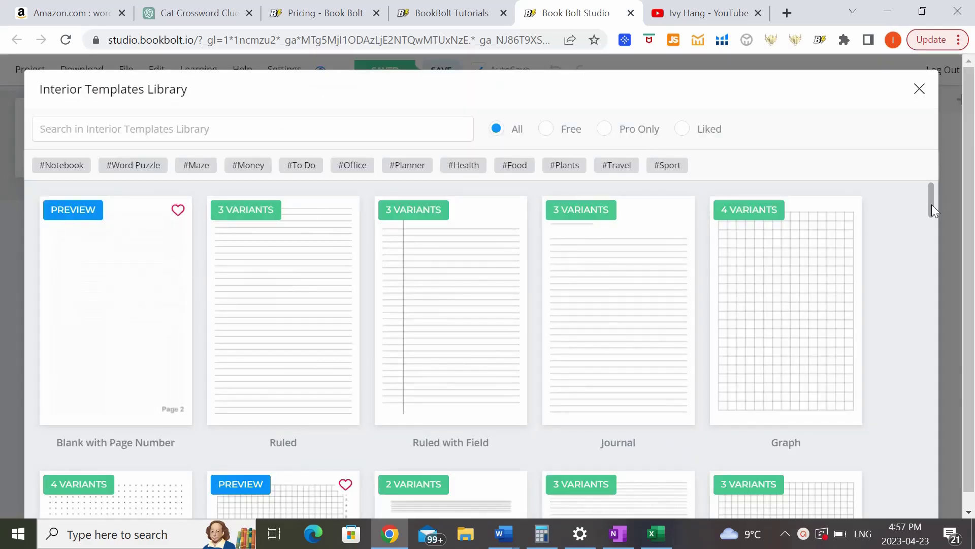
{"action": "mouse_move", "coordinate": [931, 204]}
{"action": "left_mouse_down"}
{"action": "mouse_move", "coordinate": [934, 439]}
{"action": "mouse_move", "coordinate": [952, 496]}
{"action": "mouse_move", "coordinate": [955, 312]}
{"action": "mouse_move", "coordinate": [937, 133]}
{"action": "left_mouse_up"}
{"action": "left_click", "coordinate": [604, 129]}
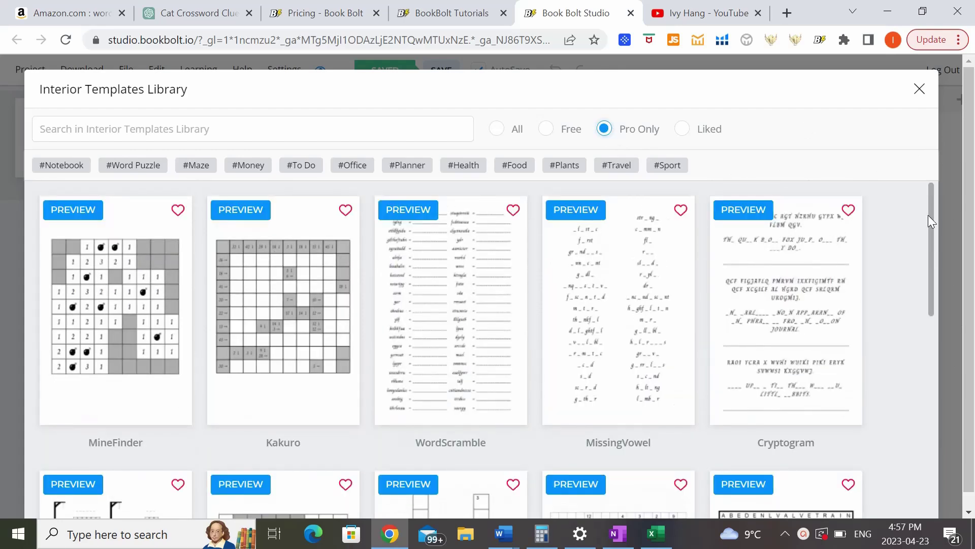
{"action": "left_click_drag", "start_coordinate": [928, 215], "coordinate": [931, 339]}
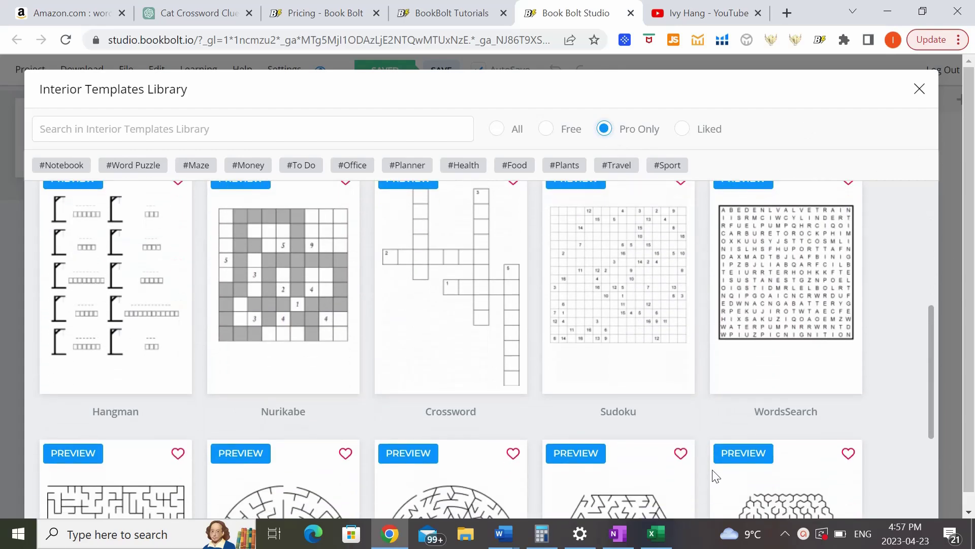
{"action": "left_click", "coordinate": [440, 299]}
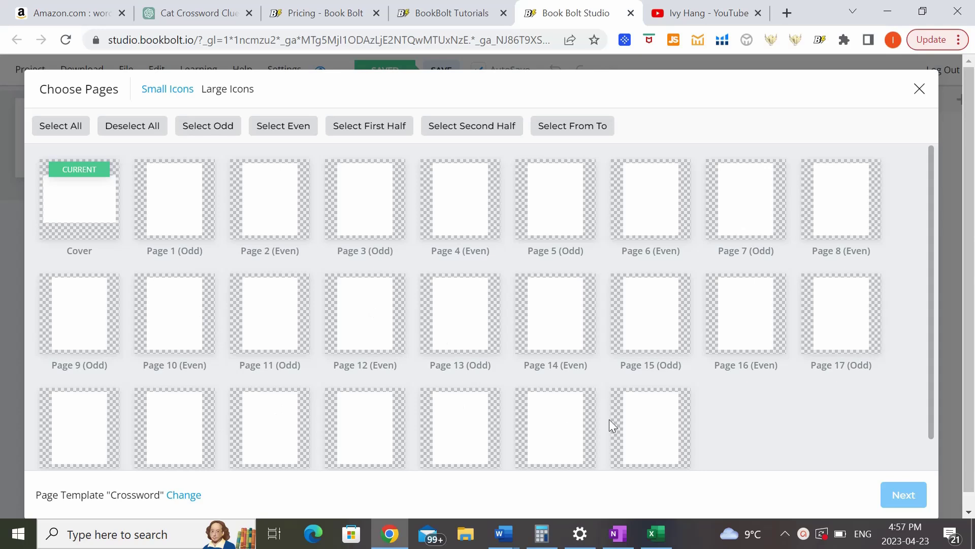
- Apply the crossword to Page 1 and set the top, right, bottom and left margins to 1 inch
{"action": "left_click", "coordinate": [186, 197]}
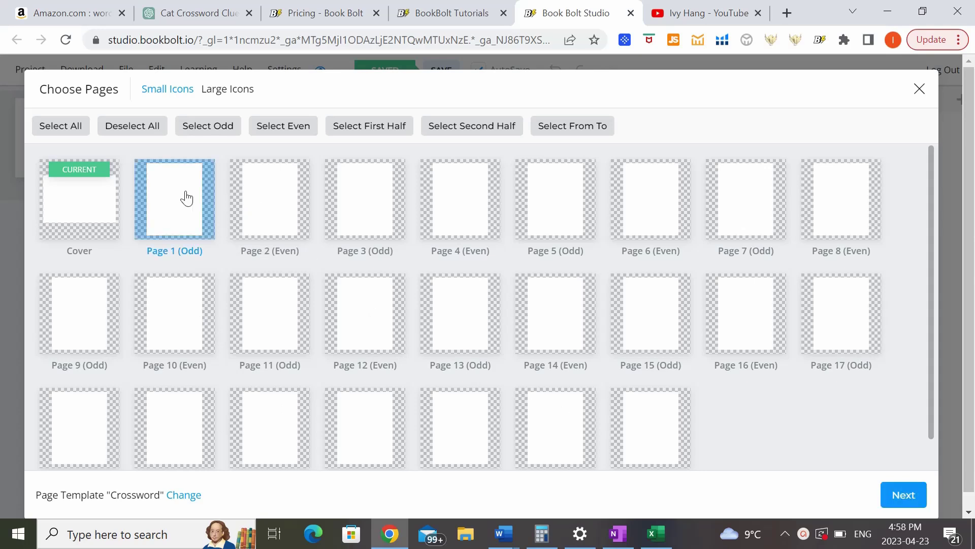
{"action": "left_click", "coordinate": [896, 498]}
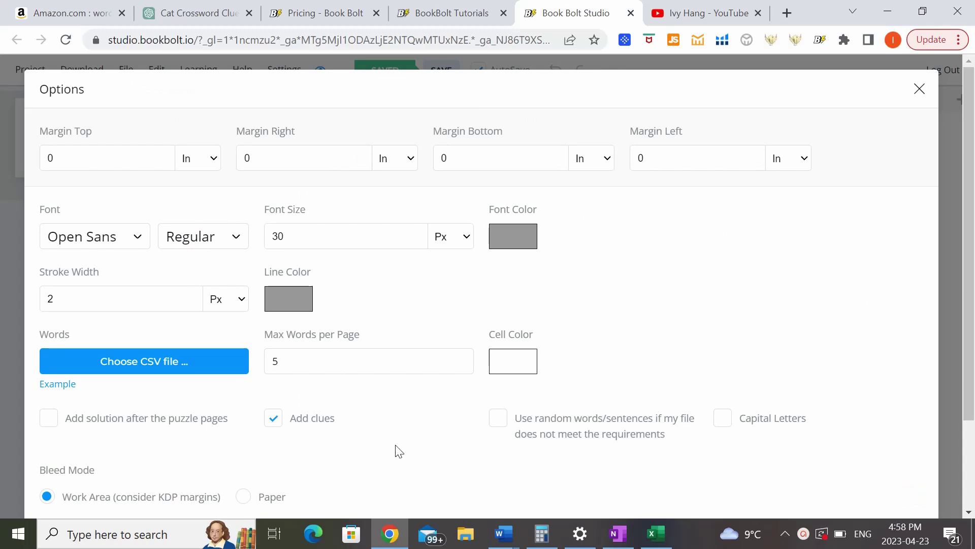
{"action": "left_click", "coordinate": [117, 168]}
{"action": "key", "text": "BackSpace"}
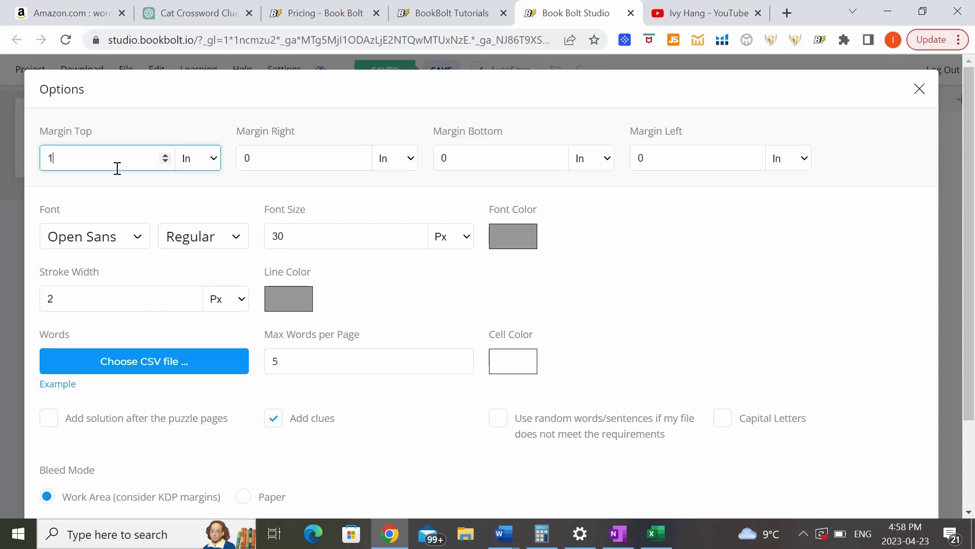
{"action": "left_click", "coordinate": [306, 169]}
{"action": "key", "text": "BackSpace"}
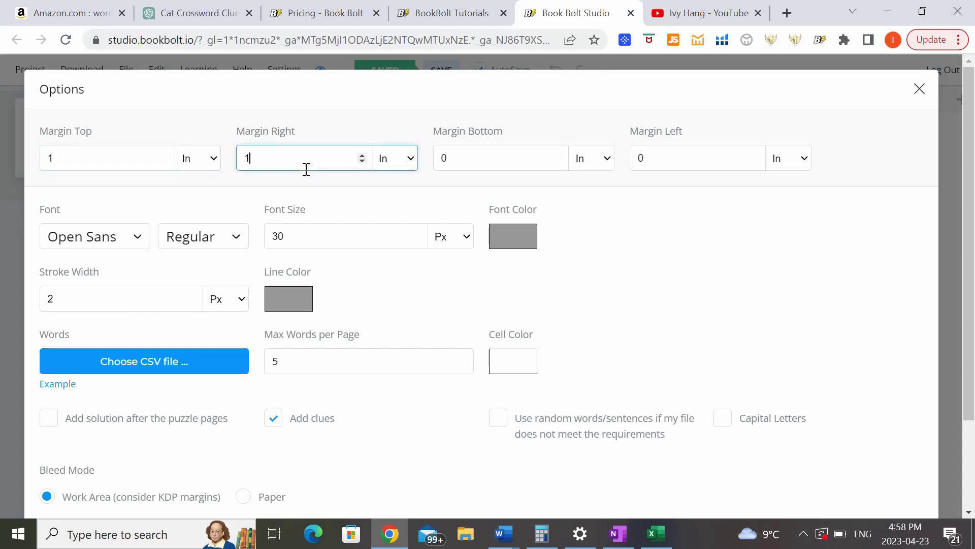
{"action": "type", "text": "1"}
{"action": "left_click", "coordinate": [467, 156]}
{"action": "key", "text": "BackSpace"}
{"action": "type", "text": "1"}
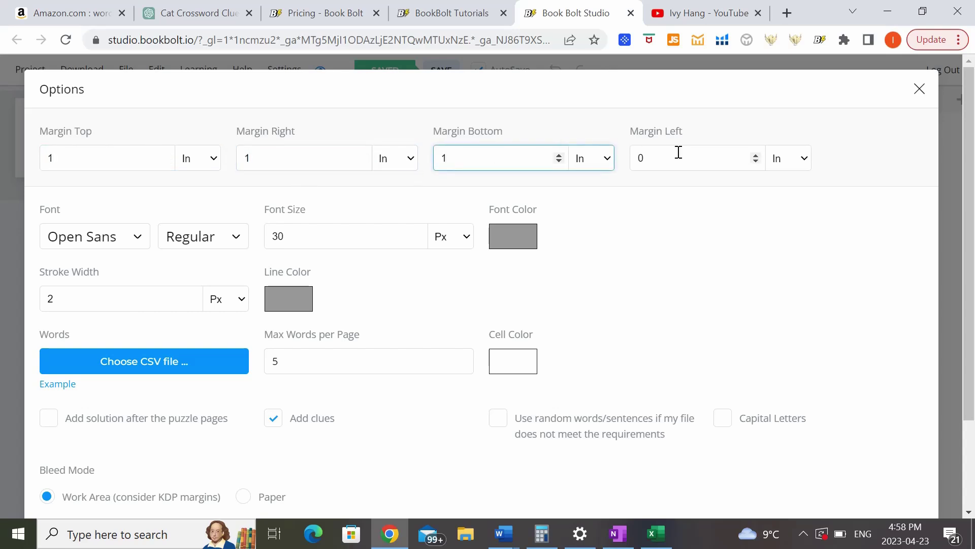
{"action": "left_click", "coordinate": [680, 153]}
{"action": "key", "text": "BackSpace"}
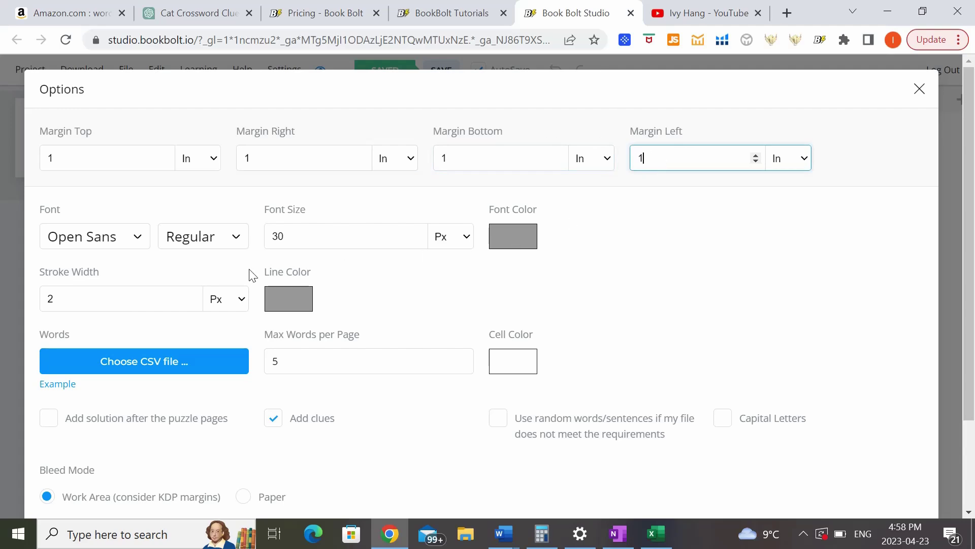
- Look through the font list and keep Open Sans at 30 px
{"action": "left_click", "coordinate": [129, 238]}
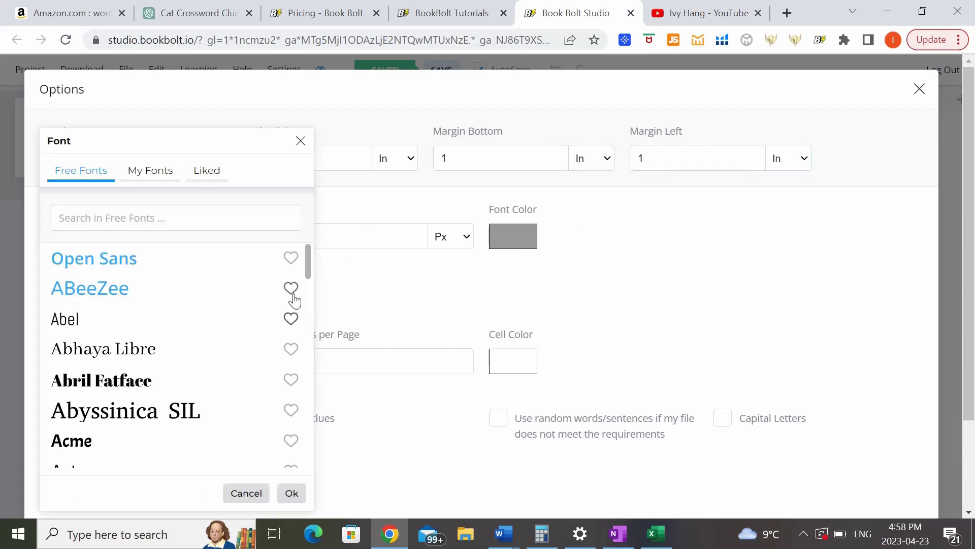
{"action": "left_click_drag", "start_coordinate": [307, 257], "coordinate": [318, 404]}
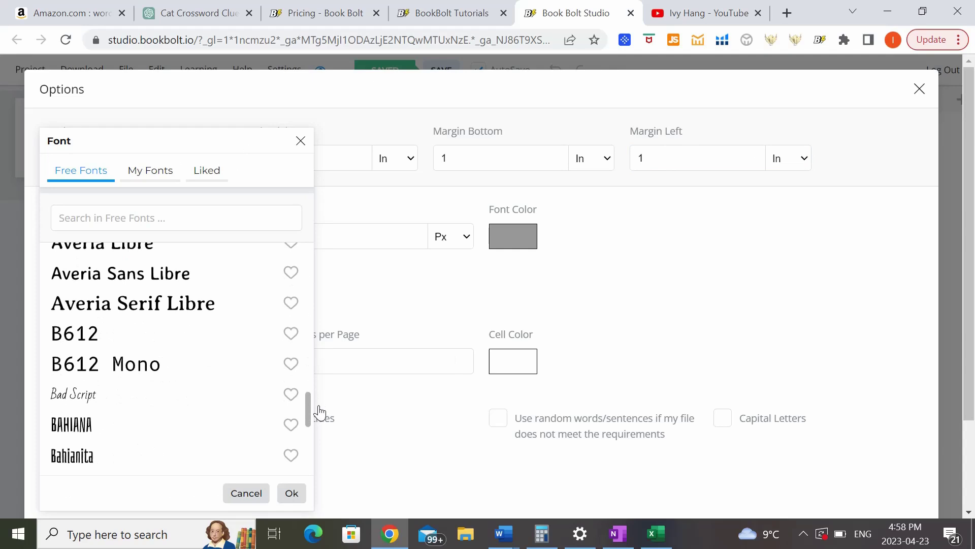
{"action": "left_click", "coordinate": [300, 141]}
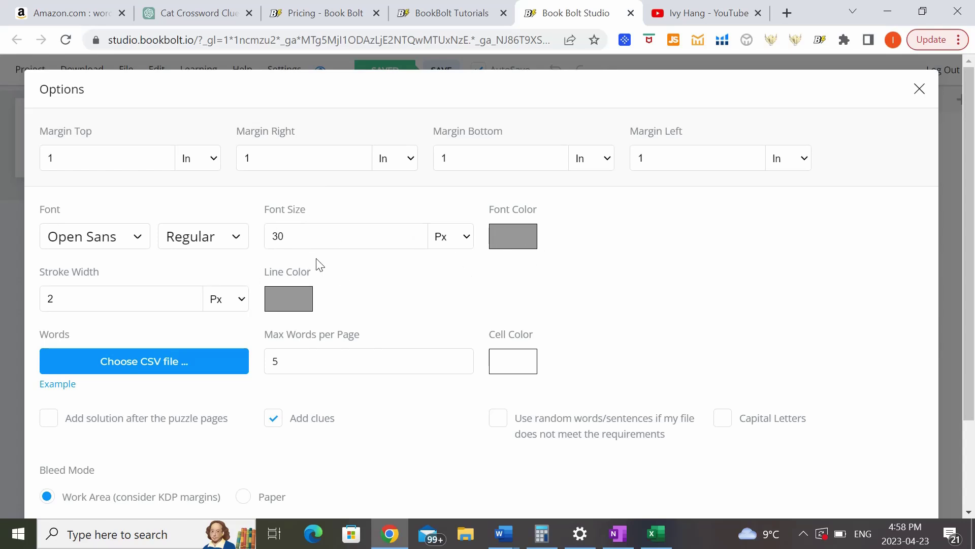
- Load crossword demo.csv from Downloads as the word list
{"action": "left_click", "coordinate": [163, 364]}
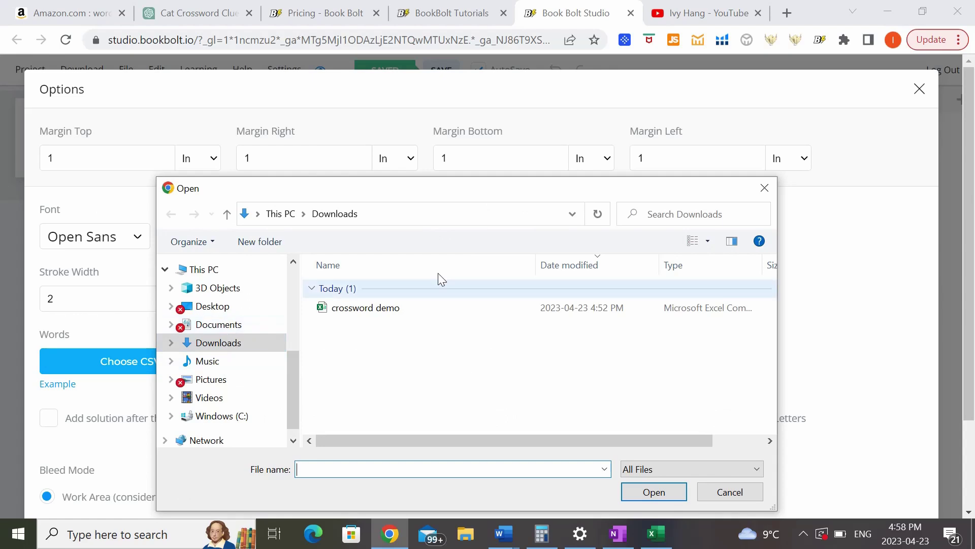
{"action": "left_click", "coordinate": [395, 307]}
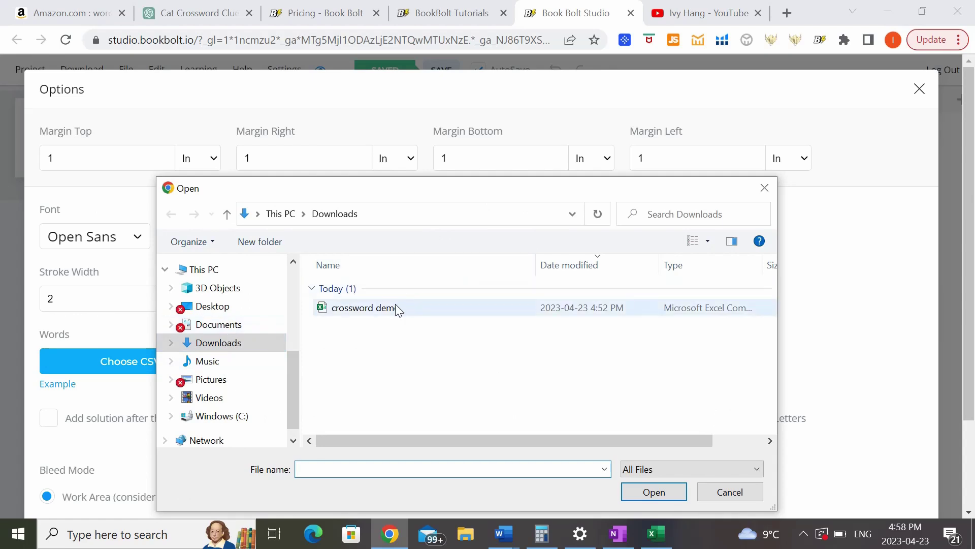
{"action": "left_click", "coordinate": [664, 493]}
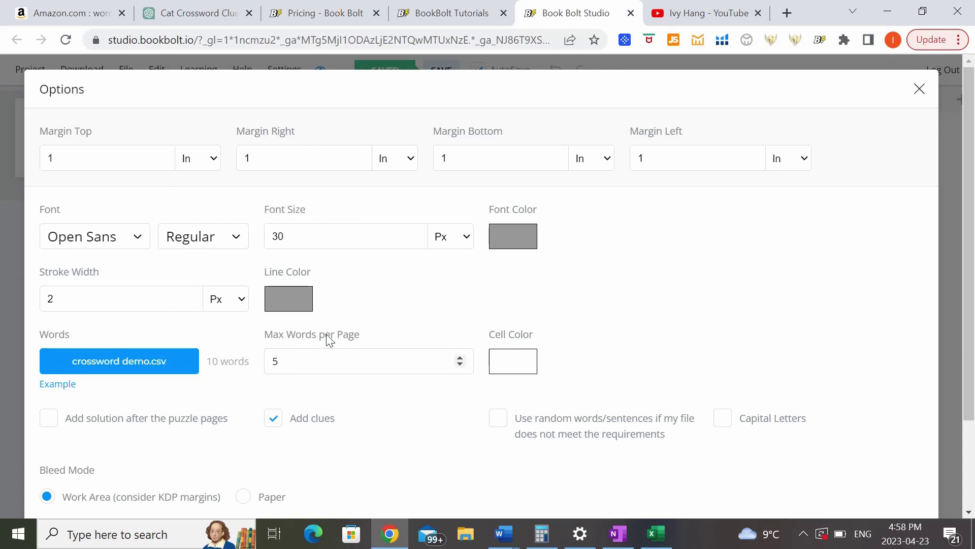
- Set Max Words per Page to 10 and generate the crossword on Page 1
{"action": "left_click", "coordinate": [292, 362]}
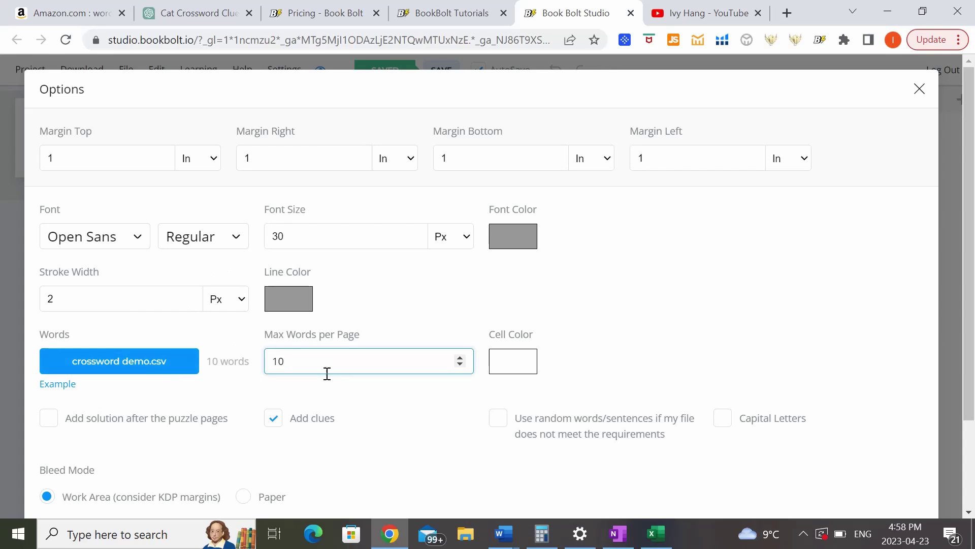
{"action": "left_click", "coordinate": [724, 356]}
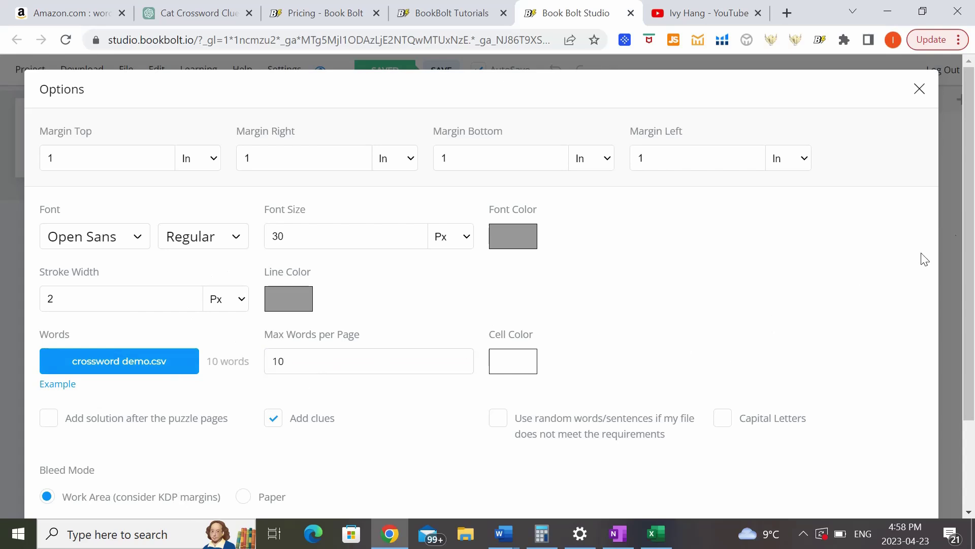
{"action": "scroll", "coordinate": [970, 249], "scroll_direction": "down", "scroll_amount": 2}
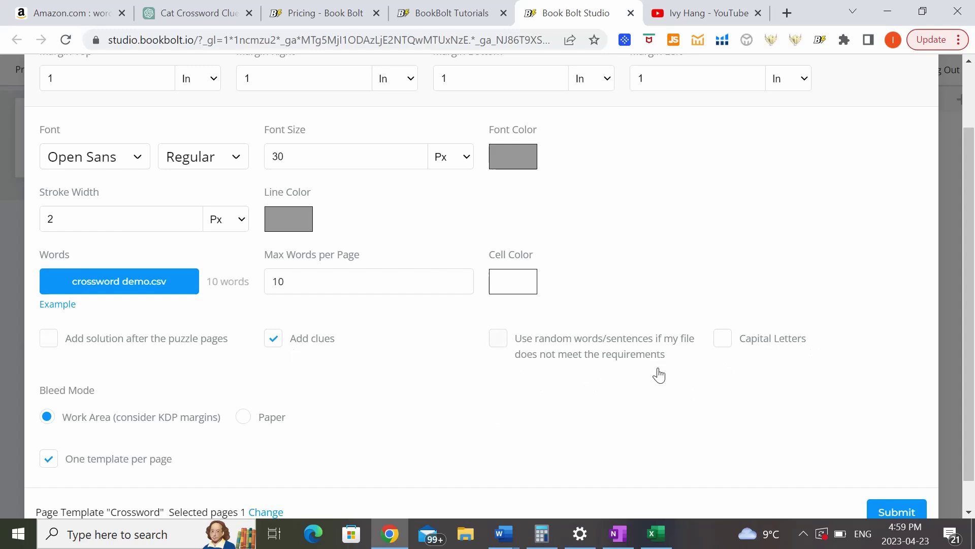
{"action": "scroll", "coordinate": [971, 384], "scroll_direction": "down", "scroll_amount": 1}
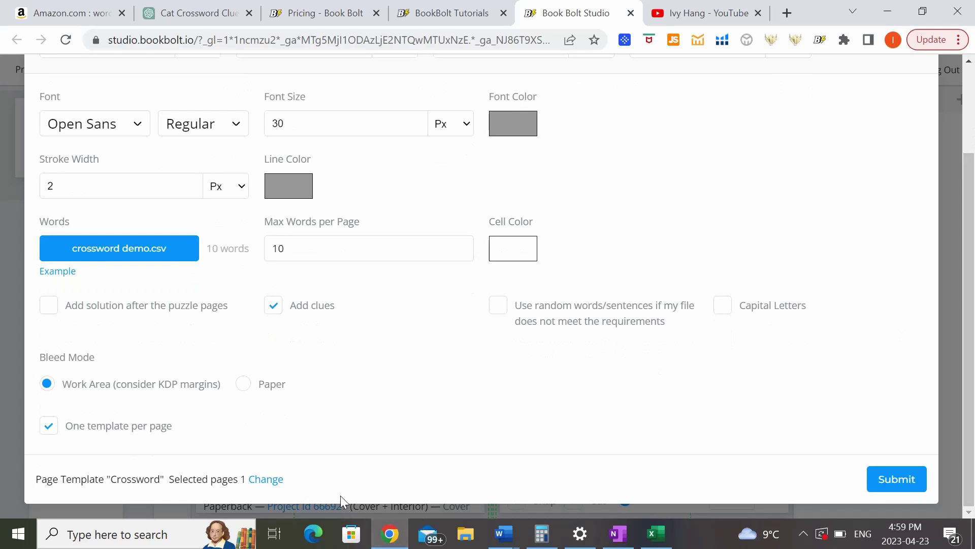
{"action": "left_click", "coordinate": [898, 483]}
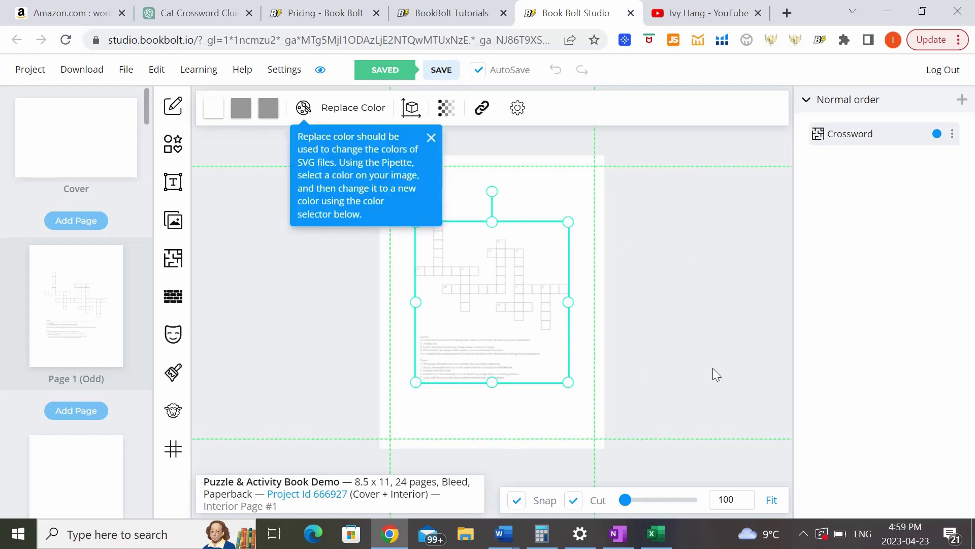
- Recolor the crossword's grey lines and grey text fill to black
{"action": "left_click_drag", "start_coordinate": [624, 503], "coordinate": [636, 506]}
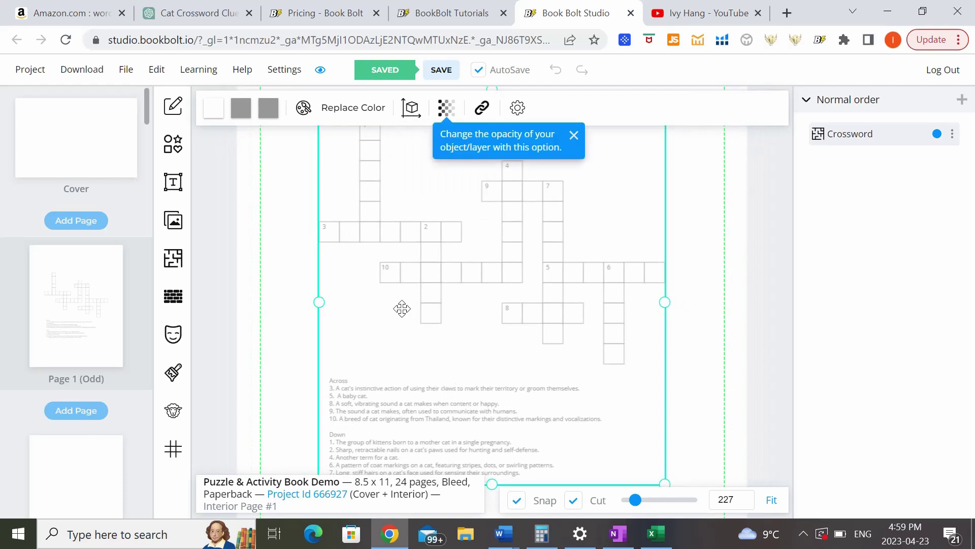
{"action": "left_click", "coordinate": [243, 113]}
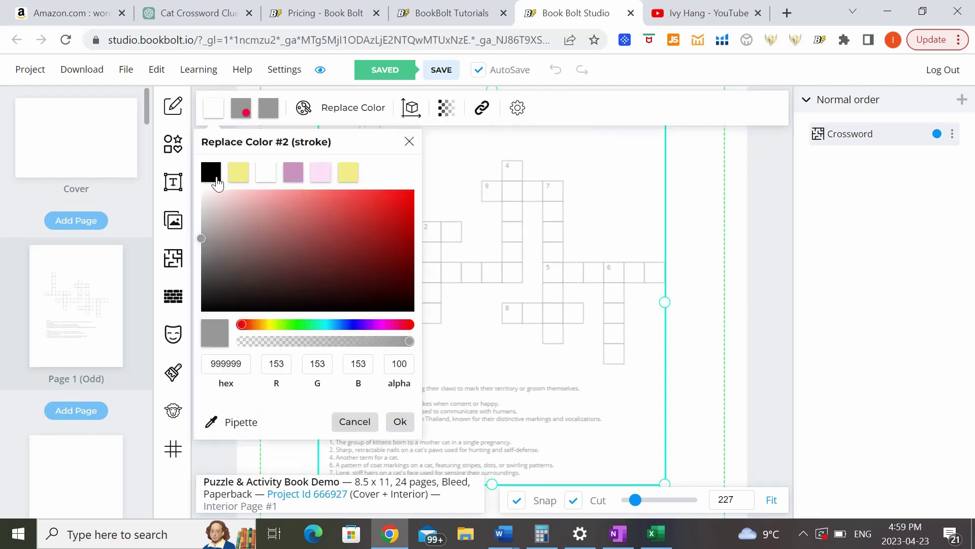
{"action": "left_click", "coordinate": [211, 172]}
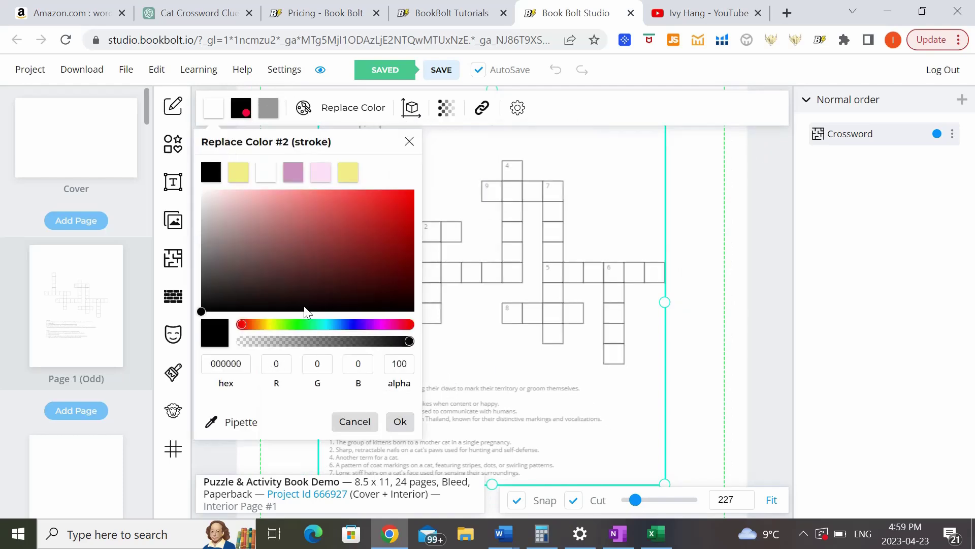
{"action": "left_click", "coordinate": [398, 422]}
{"action": "left_click", "coordinate": [271, 110]}
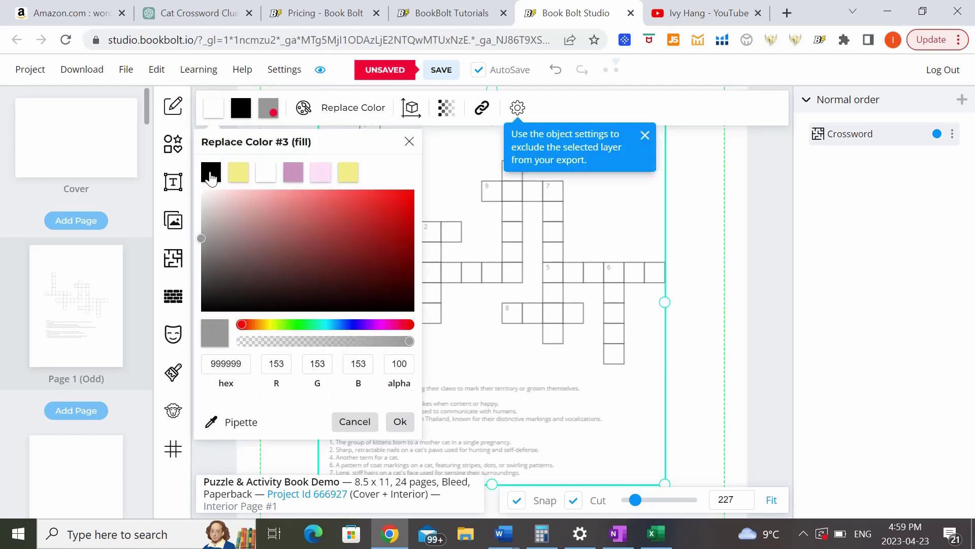
{"action": "left_click", "coordinate": [211, 174]}
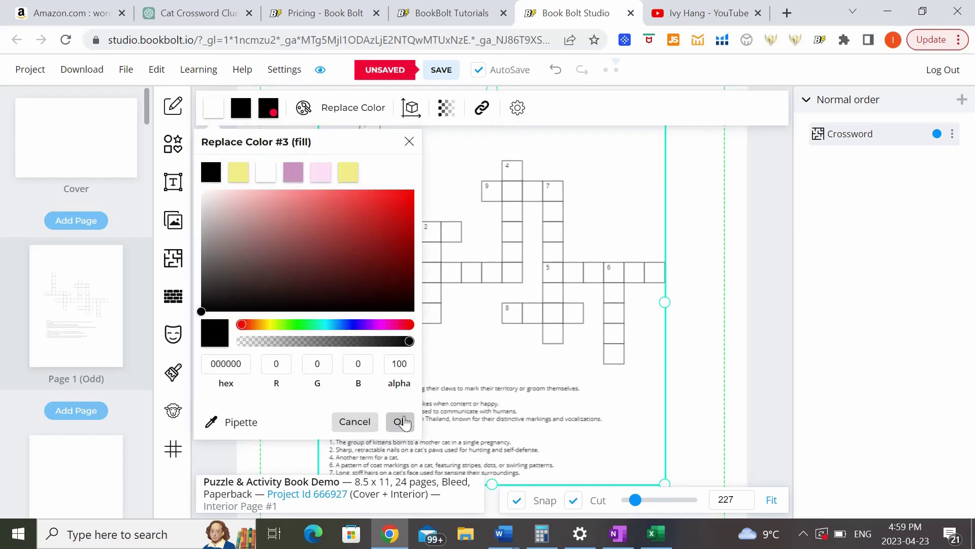
{"action": "left_click", "coordinate": [401, 421]}
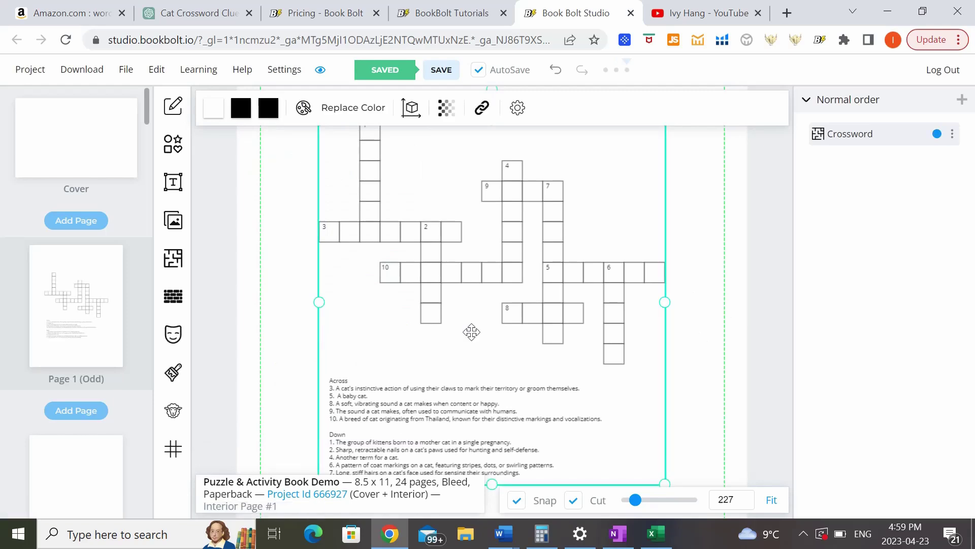
- Nudge the crossword slightly up and left on Page 1, then deselect it
{"action": "scroll", "coordinate": [682, 488], "scroll_direction": "down", "scroll_amount": 2}
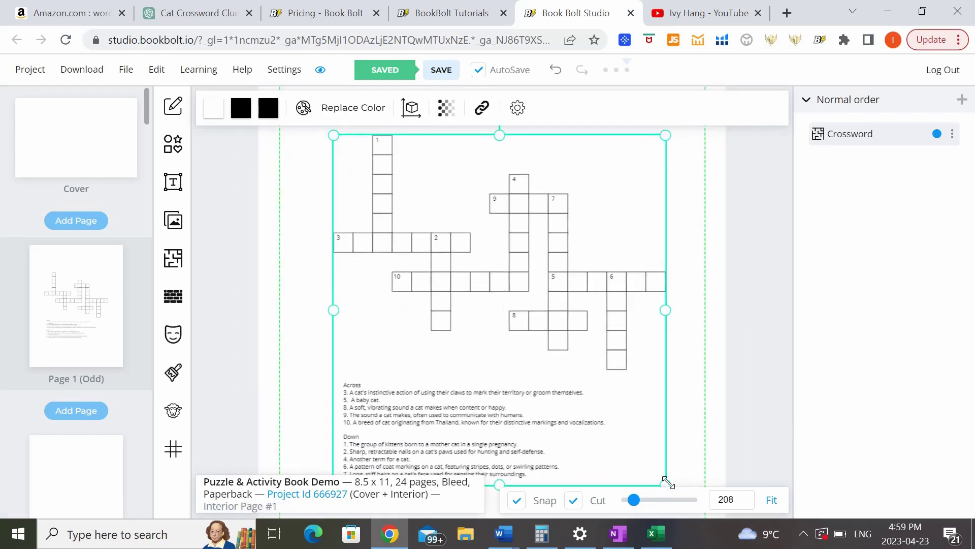
{"action": "left_click_drag", "start_coordinate": [596, 363], "coordinate": [581, 348]}
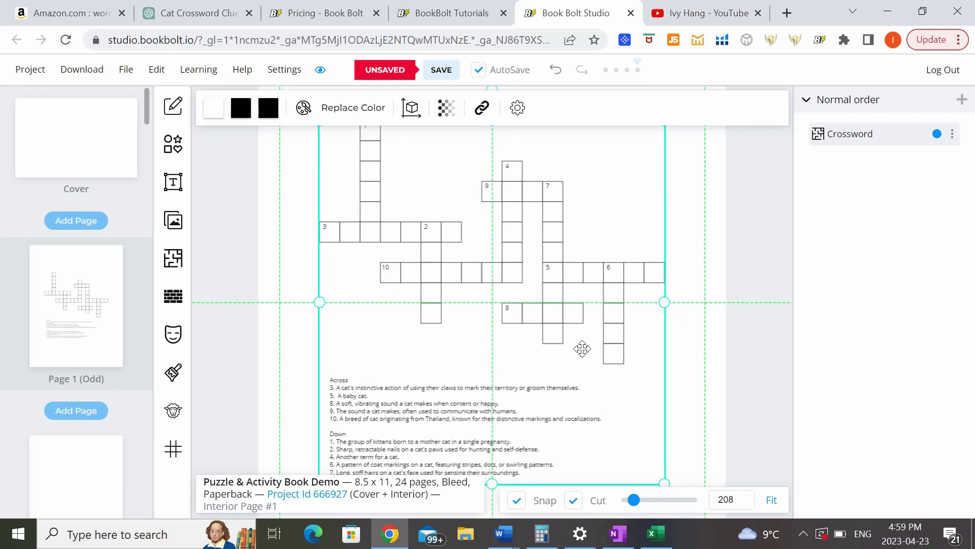
{"action": "left_click", "coordinate": [742, 364]}
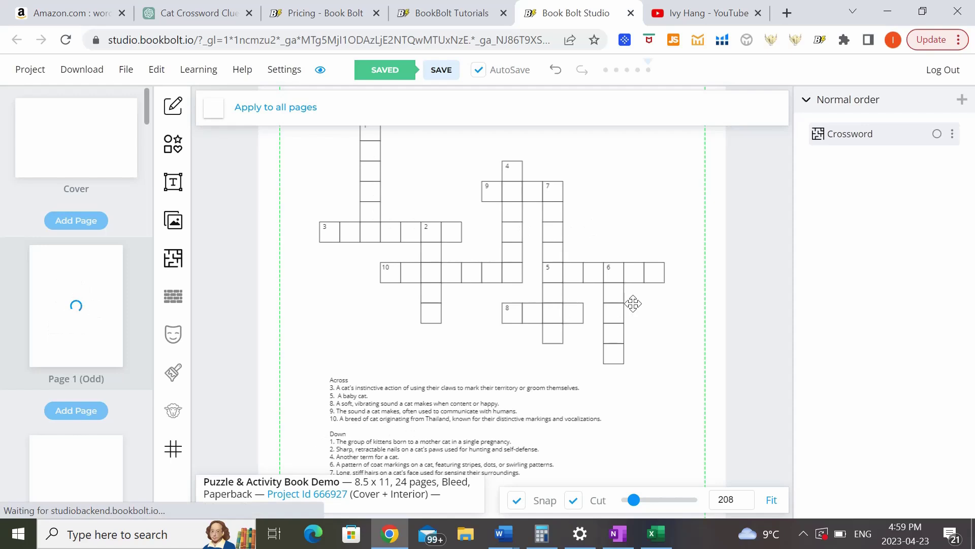
{"action": "left_click_drag", "start_coordinate": [639, 502], "coordinate": [630, 502]}
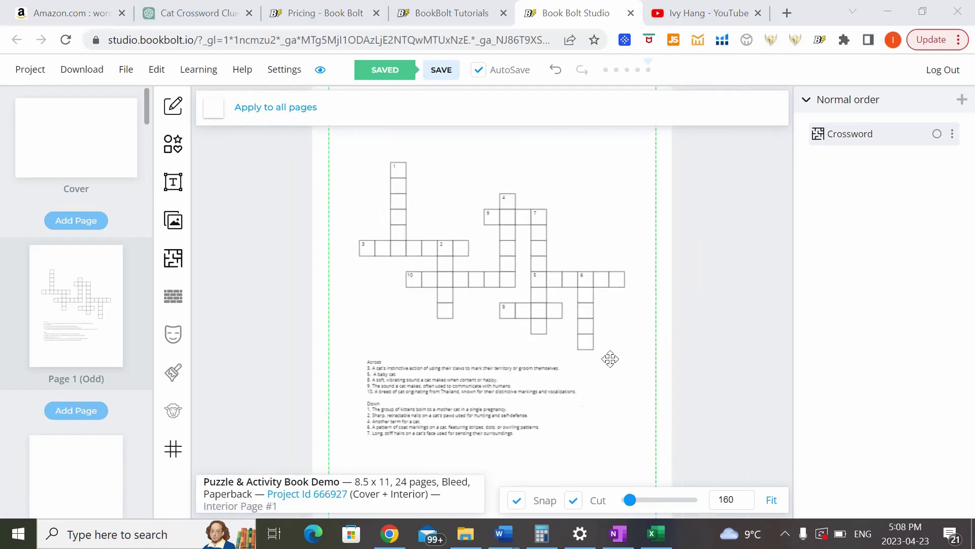
- Search Pixabay images for 'cat' and insert a cat illustration onto the crossword page
{"action": "left_click", "coordinate": [183, 235]}
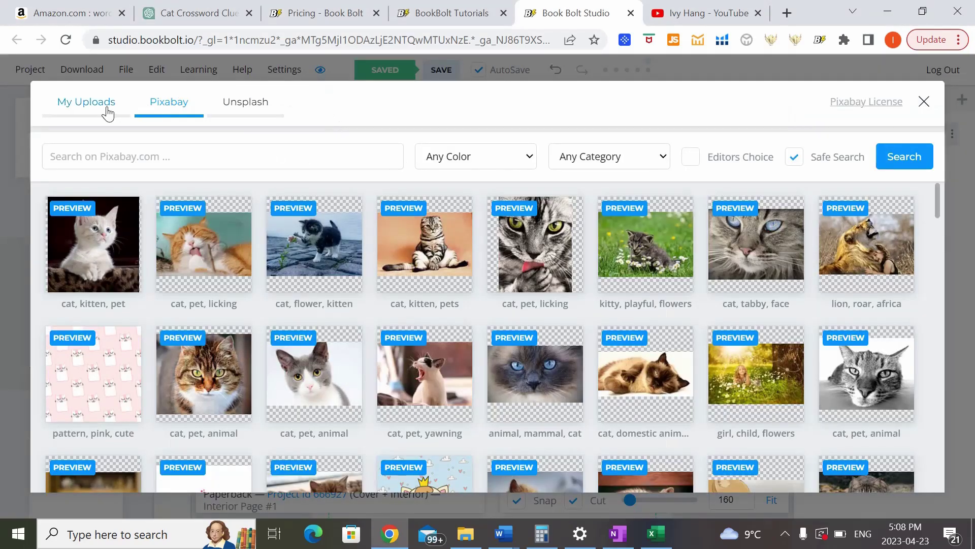
{"action": "left_click", "coordinate": [104, 106]}
{"action": "left_click", "coordinate": [157, 104]}
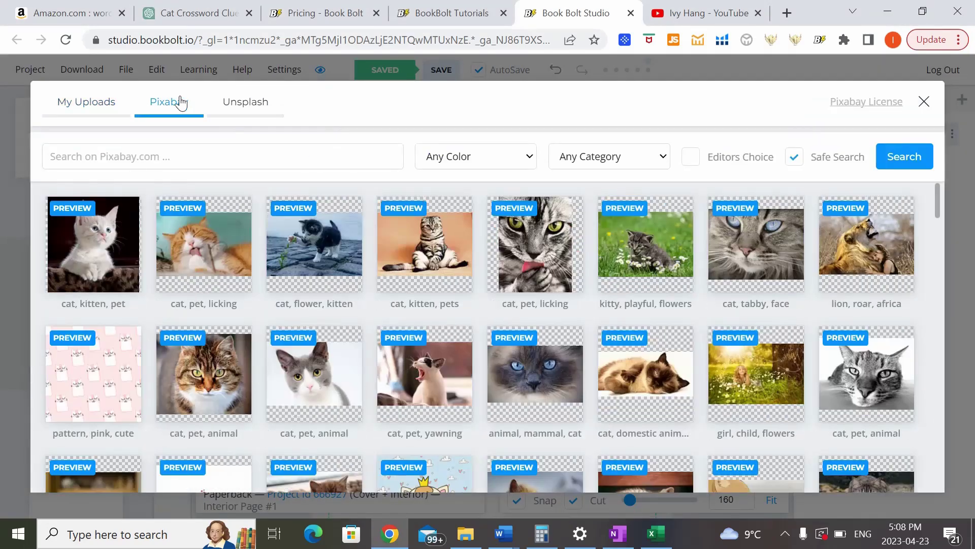
{"action": "left_click", "coordinate": [187, 164]}
{"action": "type", "text": "cat"}
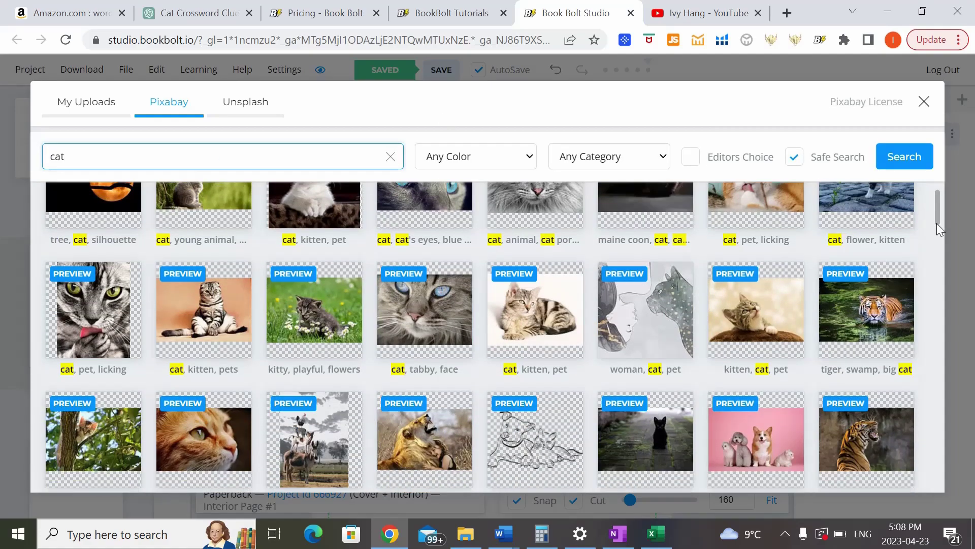
{"action": "left_click_drag", "start_coordinate": [936, 223], "coordinate": [937, 283]}
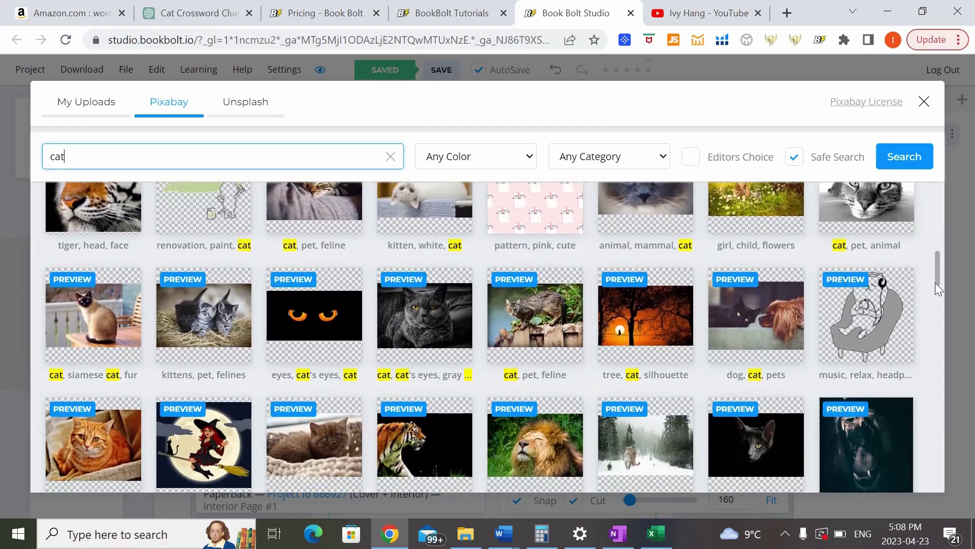
{"action": "left_click", "coordinate": [862, 327]}
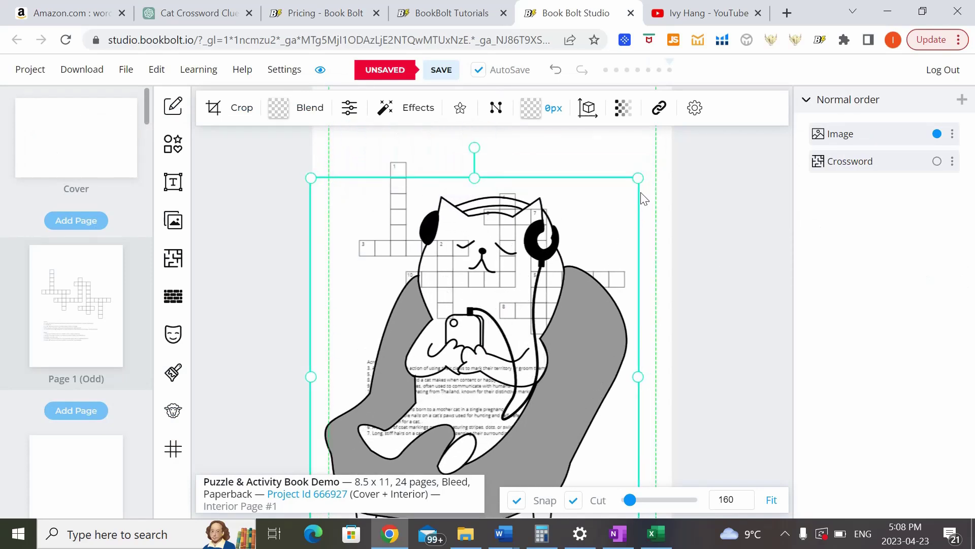
- Shrink the cat image and place it top-right above the crossword
{"action": "left_click_drag", "start_coordinate": [638, 178], "coordinate": [630, 349]}
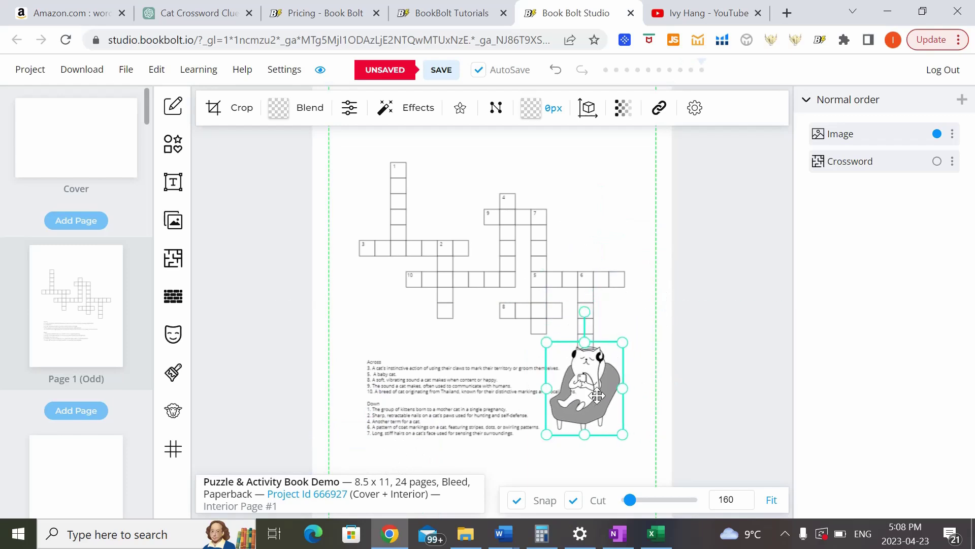
{"action": "left_click_drag", "start_coordinate": [597, 392], "coordinate": [612, 181]}
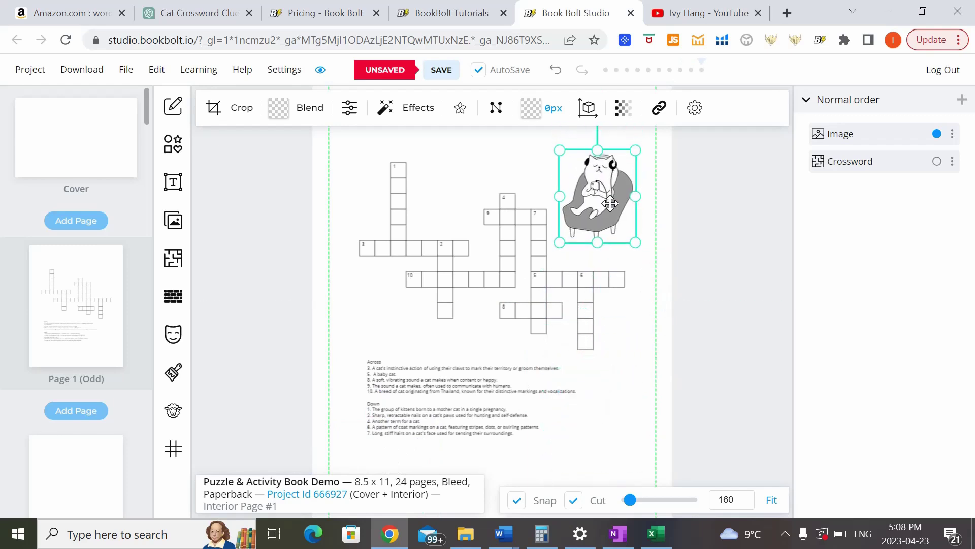
{"action": "left_click", "coordinate": [732, 224]}
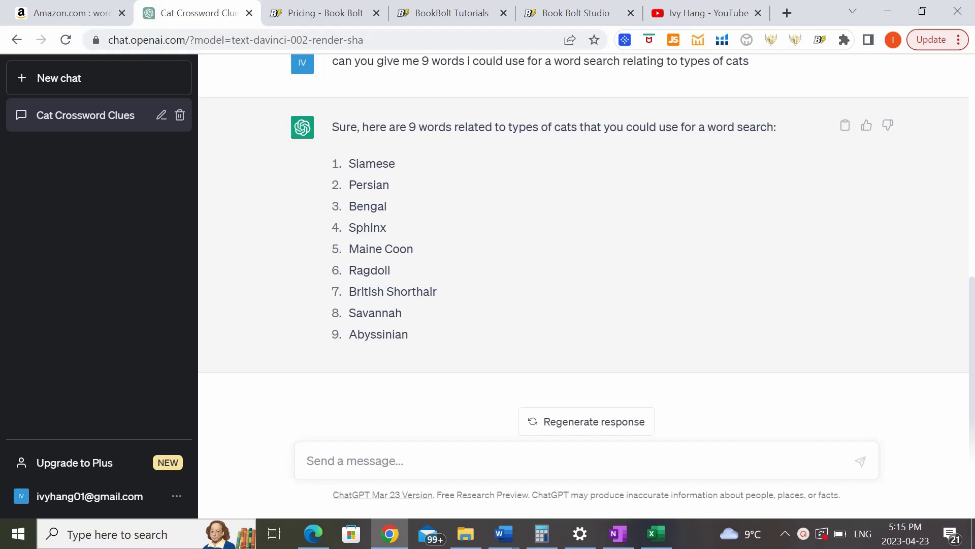
- View the nine cat breeds in Excel's wordsearch demo sheet, then return to ChatGPT
{"action": "left_click", "coordinate": [655, 534]}
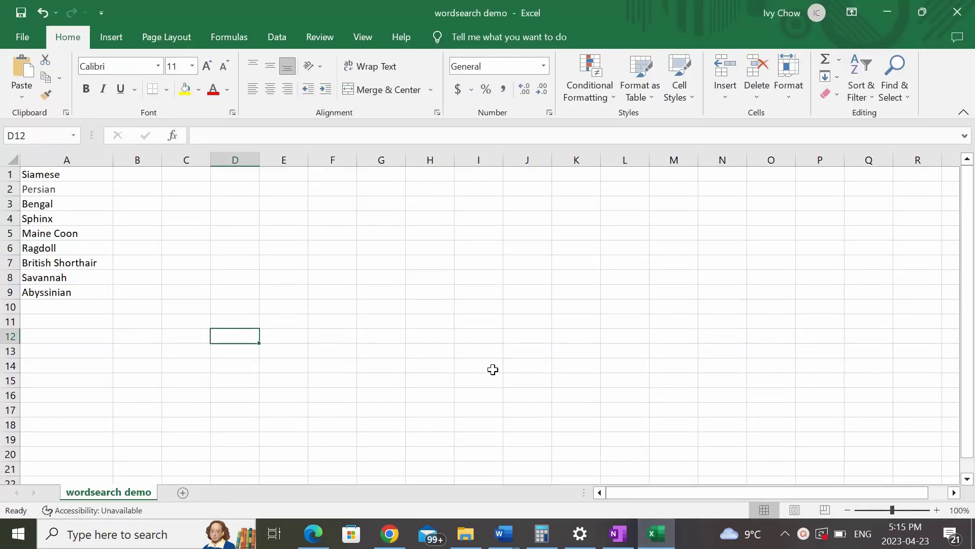
{"action": "left_click", "coordinate": [390, 533]}
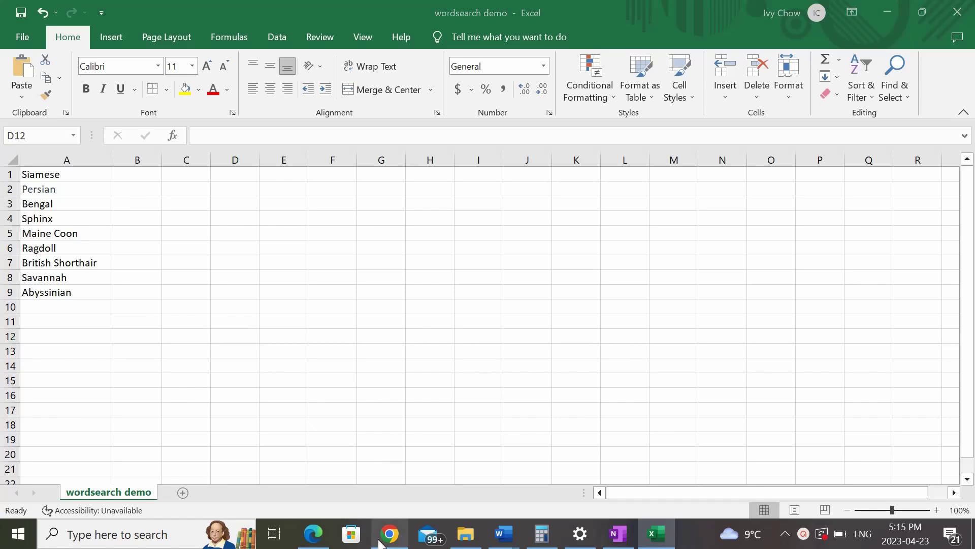
- Pick the Pro-only WordsSearch page template and apply it to Page 2
{"action": "left_click", "coordinate": [559, 8]}
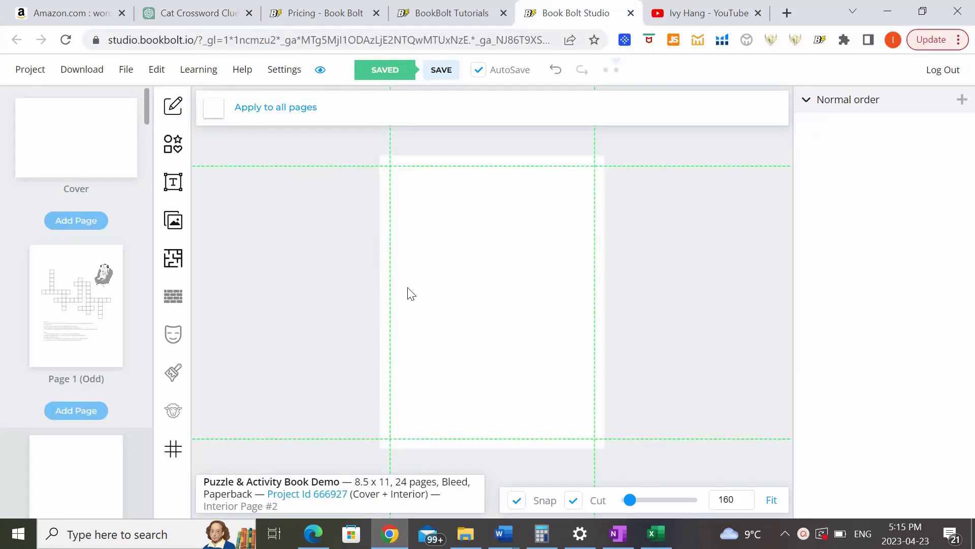
{"action": "left_click", "coordinate": [174, 259]}
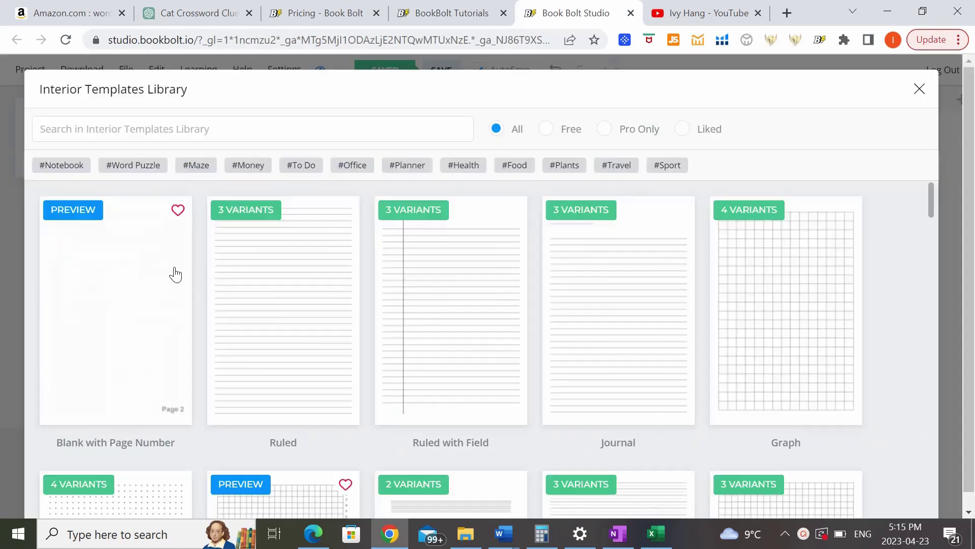
{"action": "left_click", "coordinate": [604, 133]}
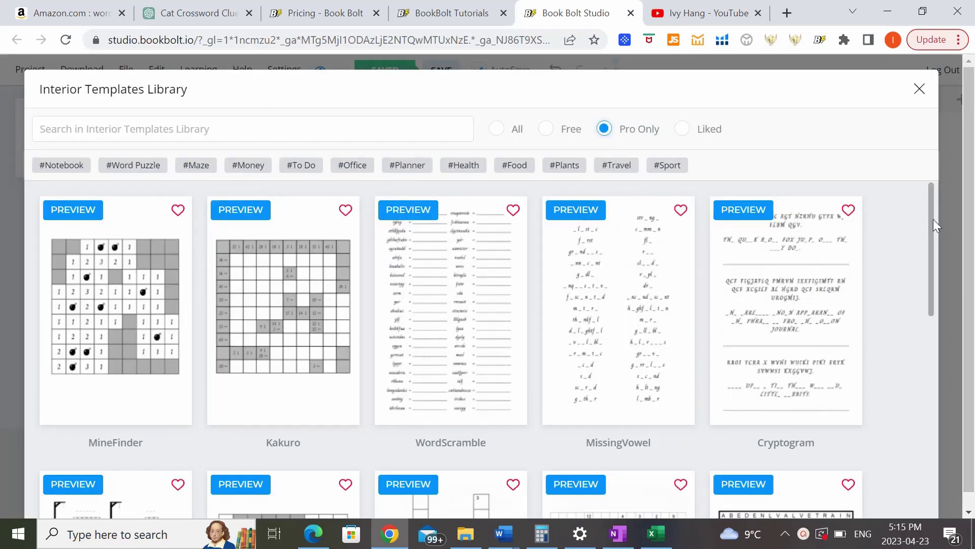
{"action": "left_click_drag", "start_coordinate": [932, 214], "coordinate": [945, 327]}
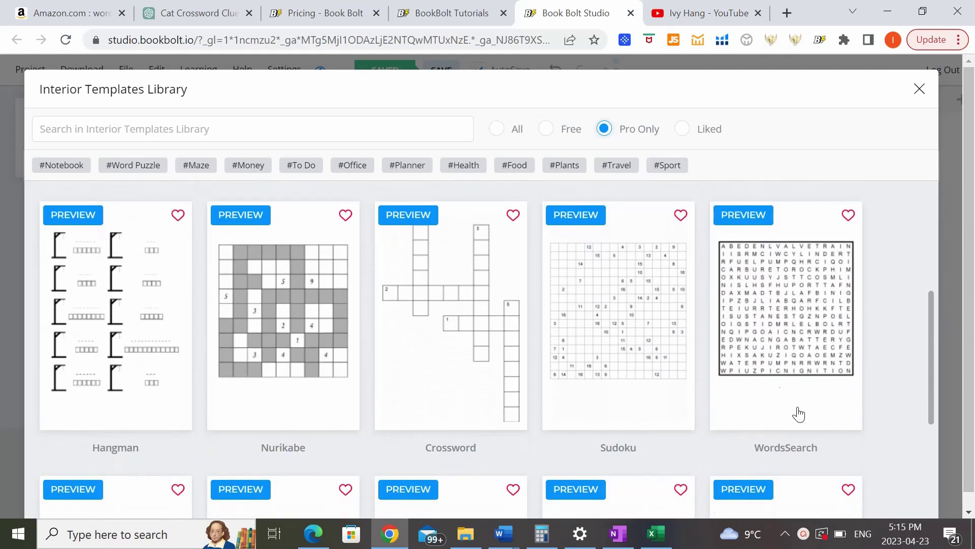
{"action": "left_click", "coordinate": [780, 321]}
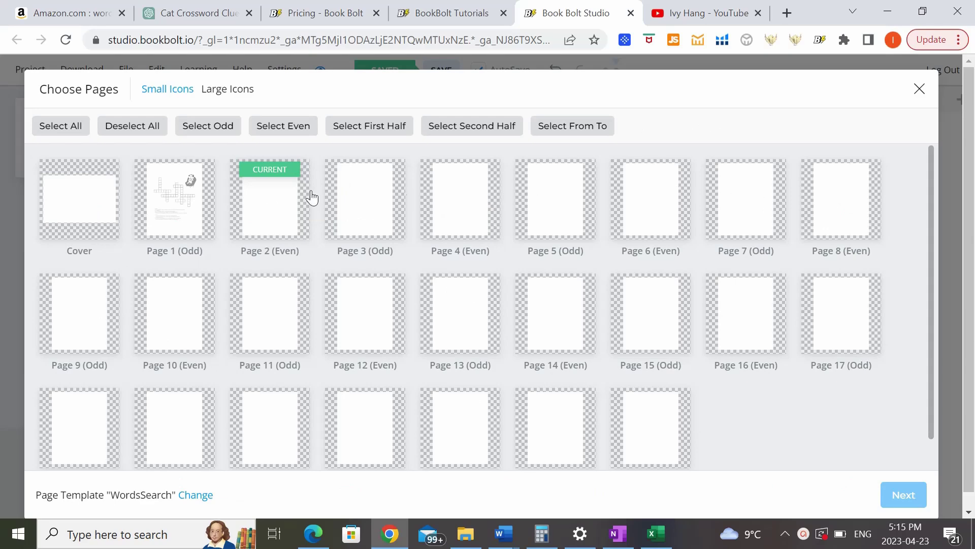
{"action": "left_click", "coordinate": [254, 198]}
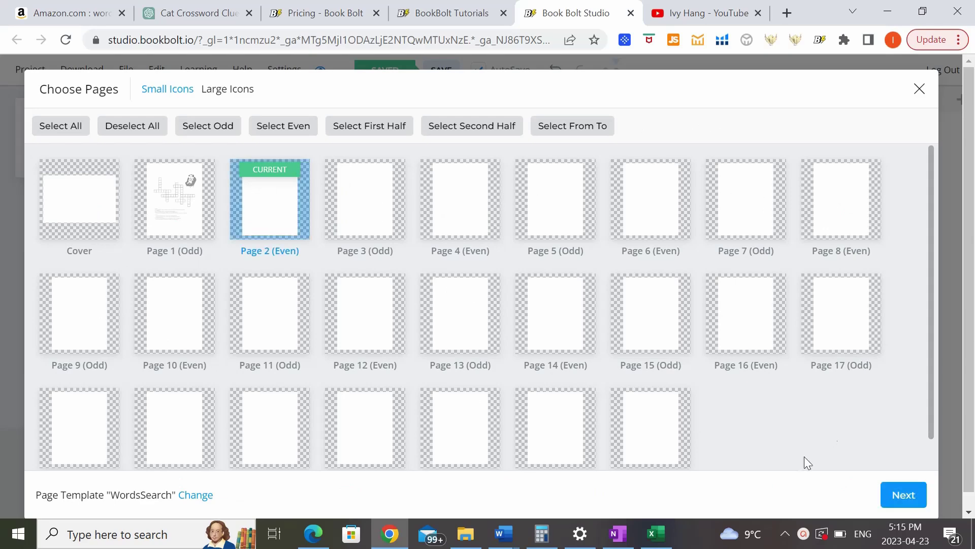
- Set the word search's top, right, bottom and left margins to 1 inch
{"action": "left_click", "coordinate": [892, 502]}
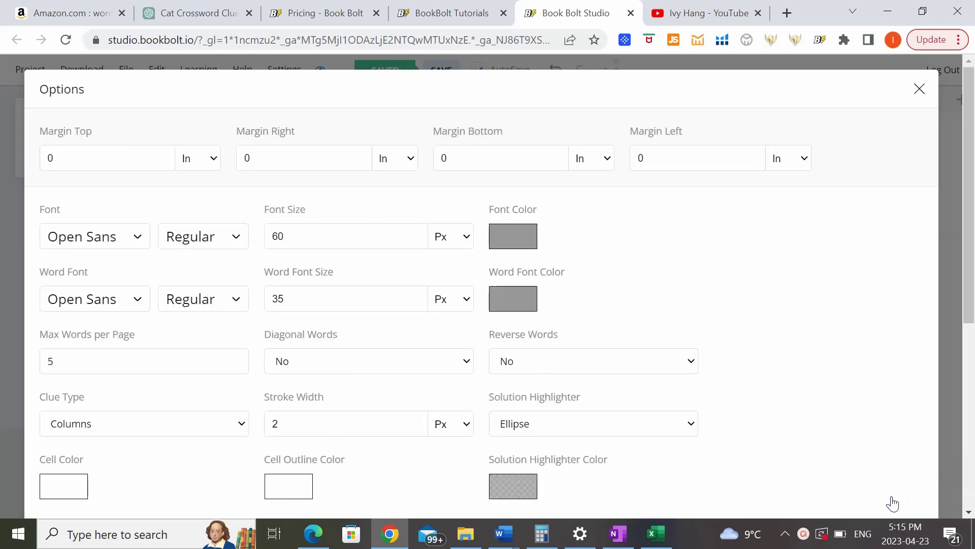
{"action": "left_click", "coordinate": [93, 162]}
{"action": "key", "text": "BackSpace"}
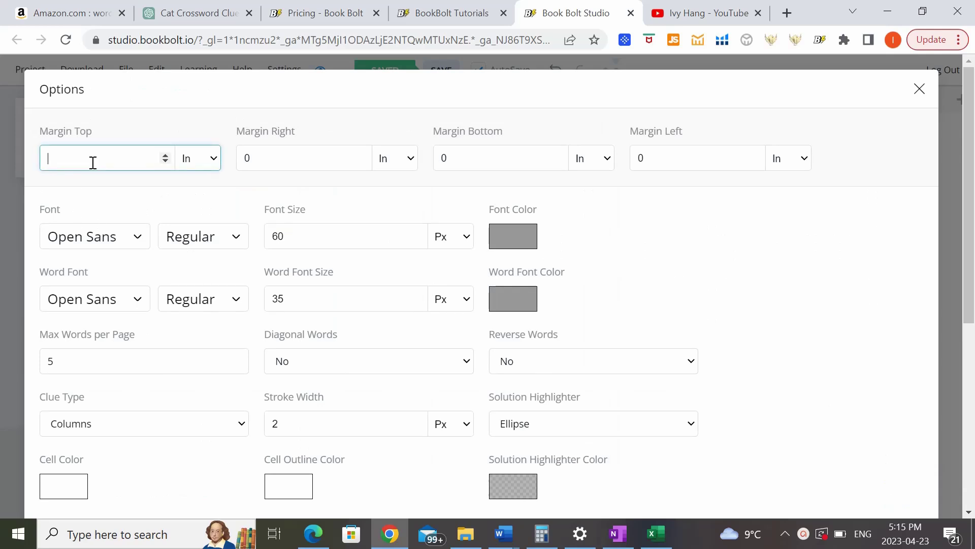
{"action": "left_click", "coordinate": [263, 159]}
{"action": "key", "text": "BackSpace"}
{"action": "type", "text": "1"}
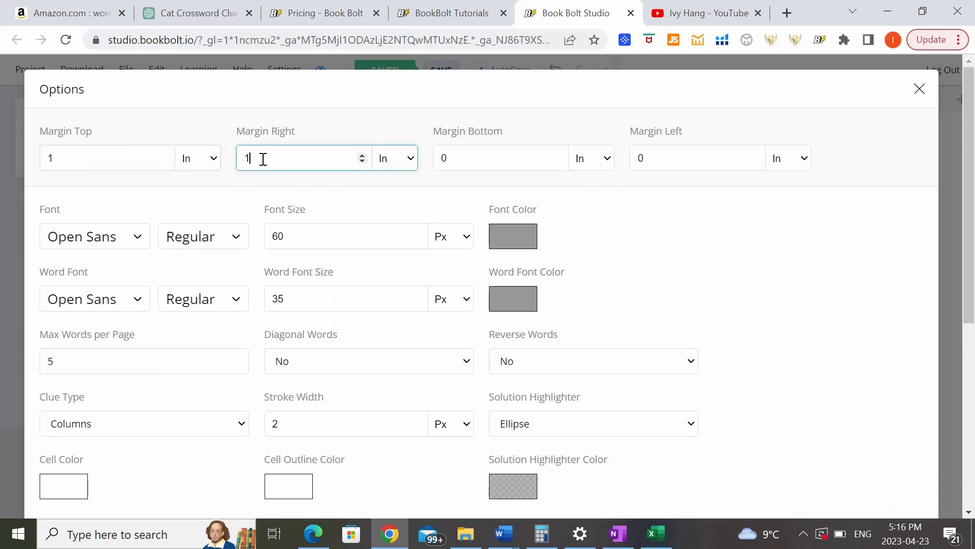
{"action": "left_click", "coordinate": [472, 150]}
{"action": "key", "text": "BackSpace"}
{"action": "type", "text": "1"}
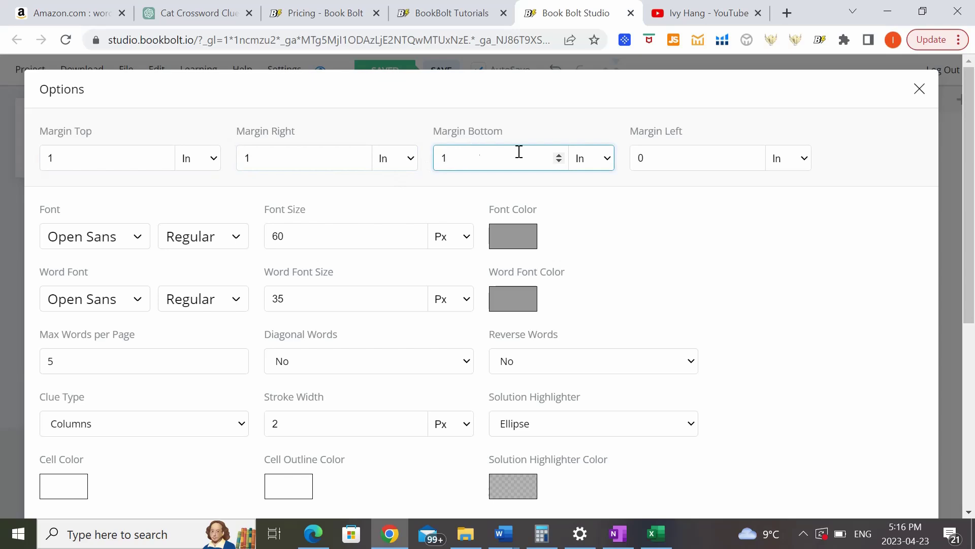
{"action": "left_click", "coordinate": [688, 166]}
{"action": "key", "text": "BackSpace"}
{"action": "type", "text": "1"}
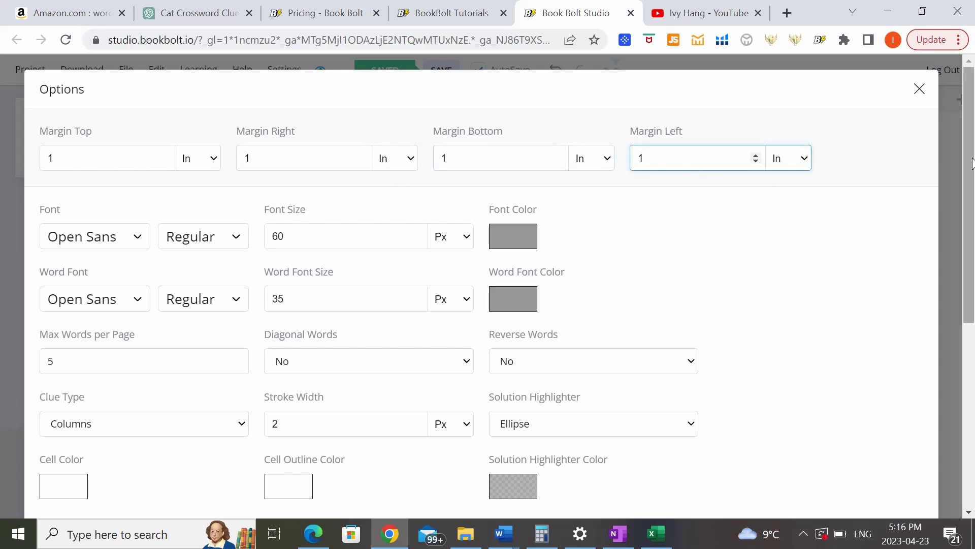
- Set Max Words per Page to 9 and enable Add solution
{"action": "left_click_drag", "start_coordinate": [971, 164], "coordinate": [973, 222]}
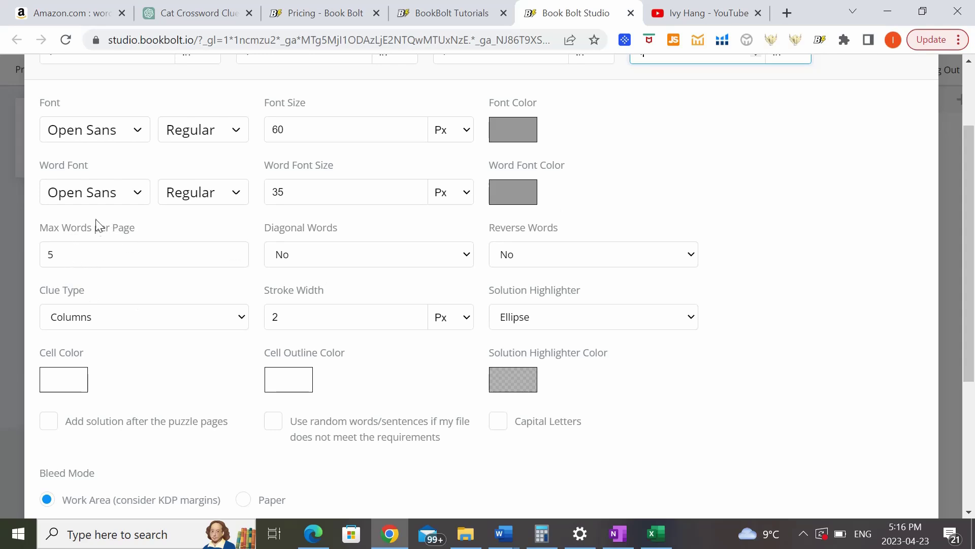
{"action": "left_click", "coordinate": [68, 256]}
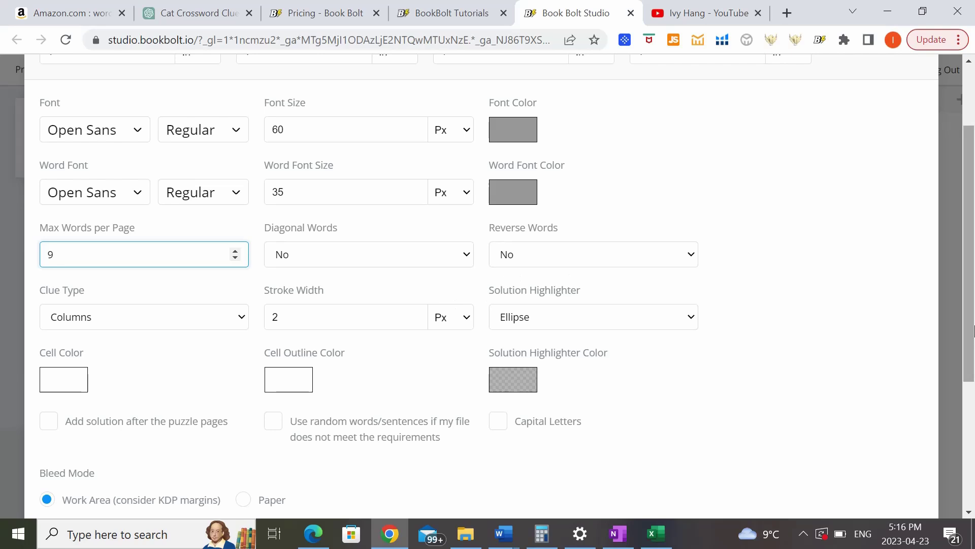
{"action": "left_click_drag", "start_coordinate": [972, 317], "coordinate": [970, 414]}
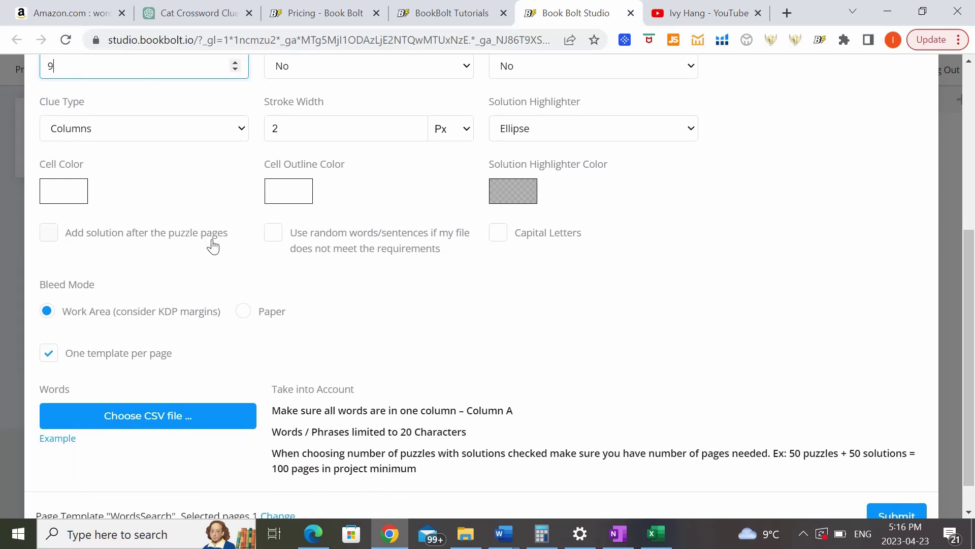
{"action": "left_click", "coordinate": [45, 235]}
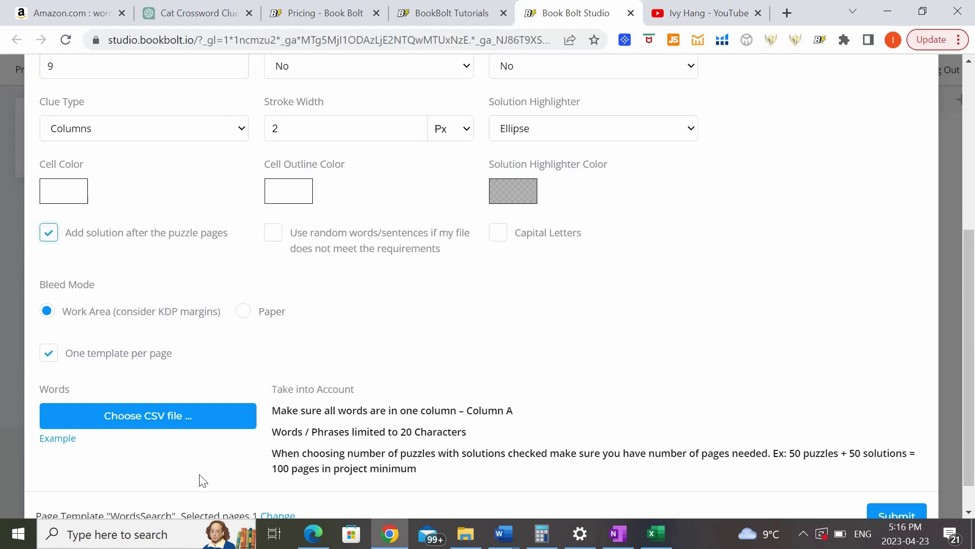
- Load wordsearch demo.csv as the word list and generate the word search
{"action": "left_click", "coordinate": [153, 426]}
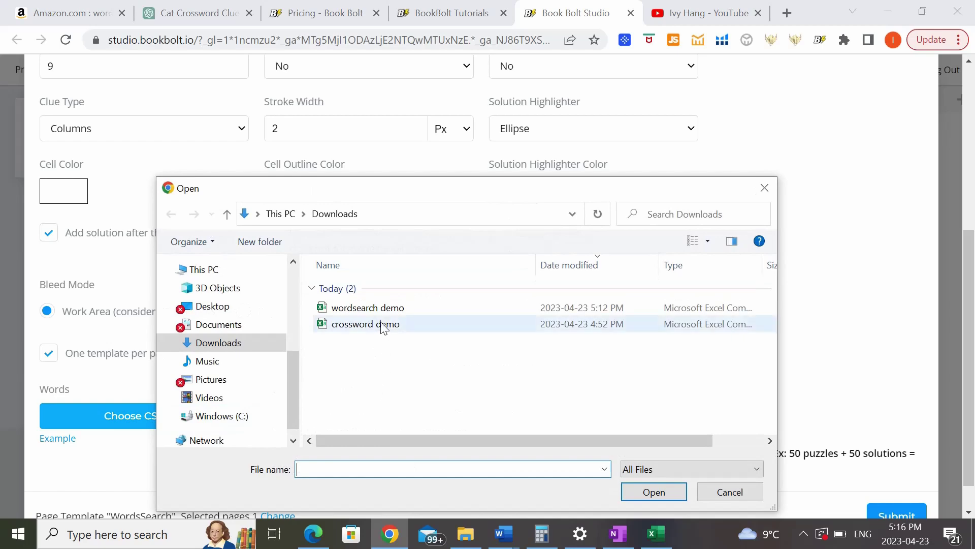
{"action": "left_click", "coordinate": [378, 309]}
{"action": "left_click", "coordinate": [646, 497]}
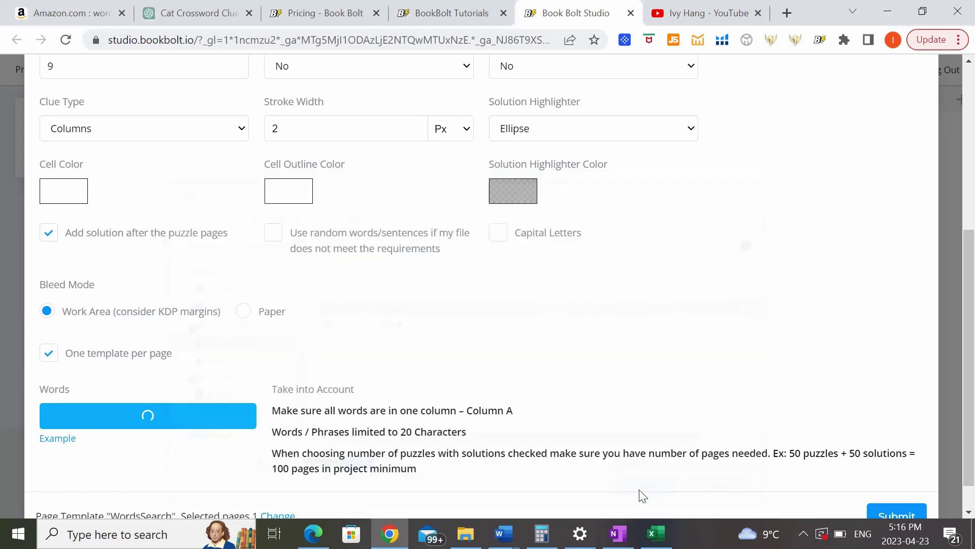
{"action": "scroll", "coordinate": [965, 437], "scroll_direction": "down", "scroll_amount": 1}
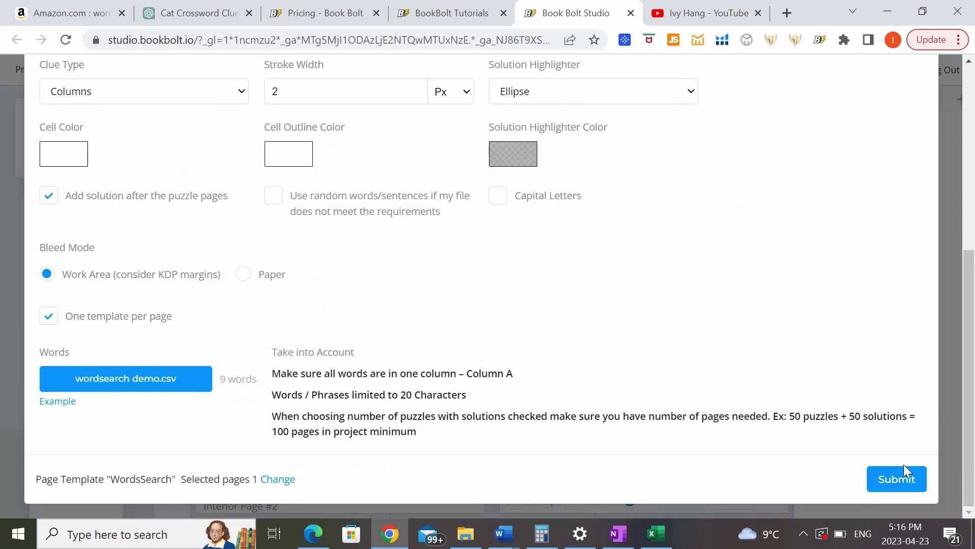
{"action": "left_click", "coordinate": [894, 477]}
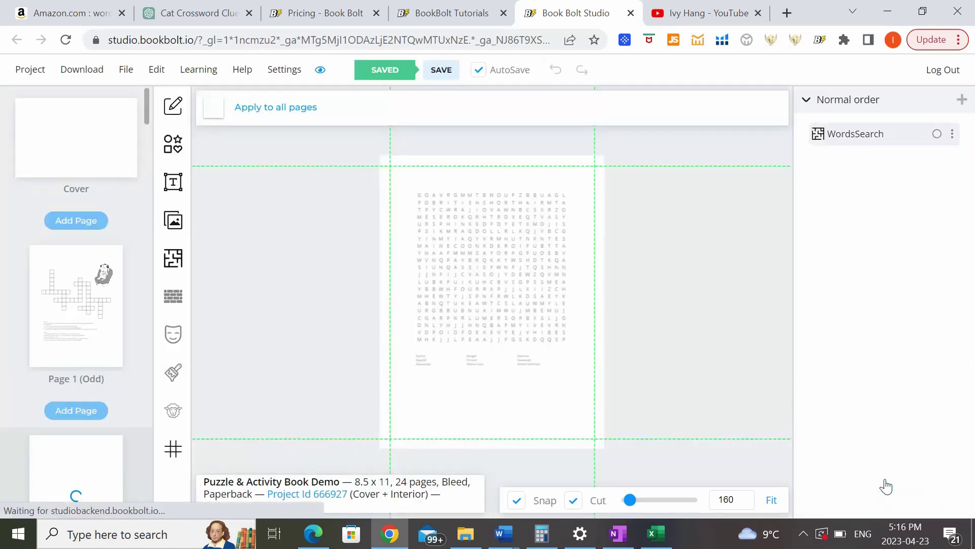
{"action": "left_click", "coordinate": [528, 335]}
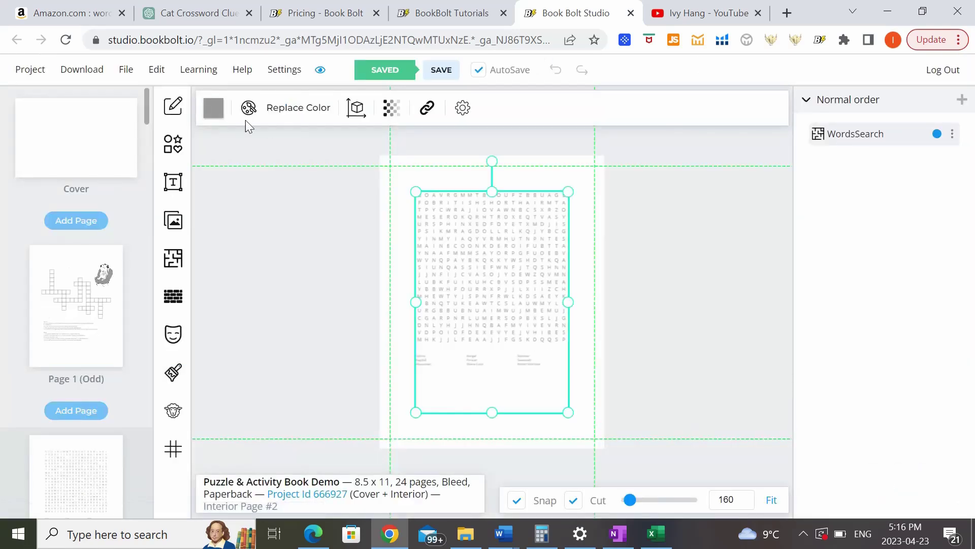
{"action": "left_click", "coordinate": [214, 108]}
{"action": "left_click", "coordinate": [211, 172]}
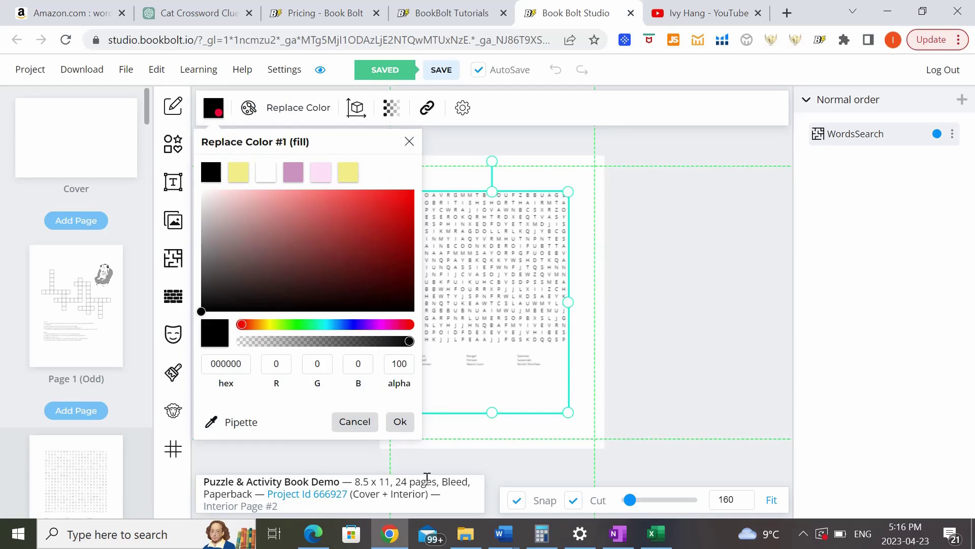
{"action": "left_click", "coordinate": [399, 422]}
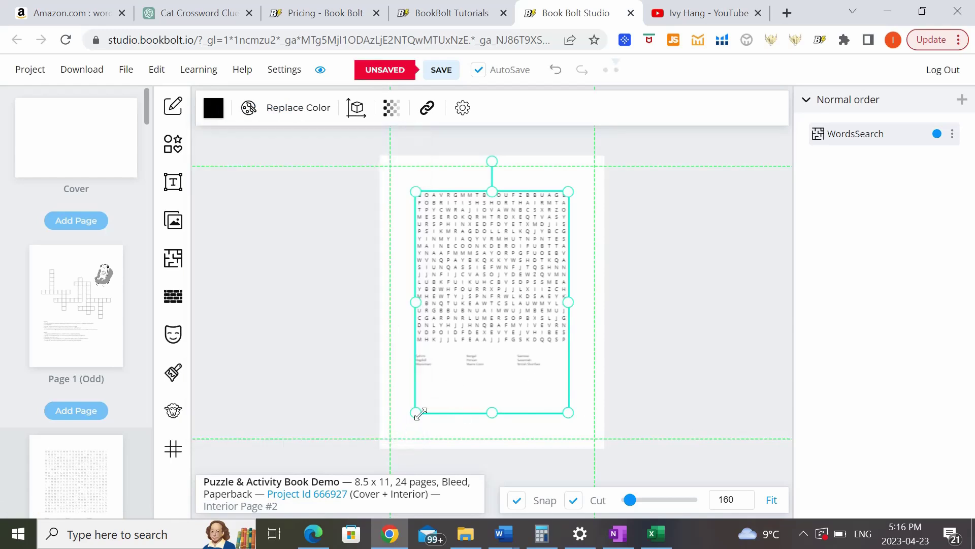
{"action": "left_click_drag", "start_coordinate": [415, 412], "coordinate": [401, 436]}
{"action": "left_click_drag", "start_coordinate": [435, 344], "coordinate": [455, 315]}
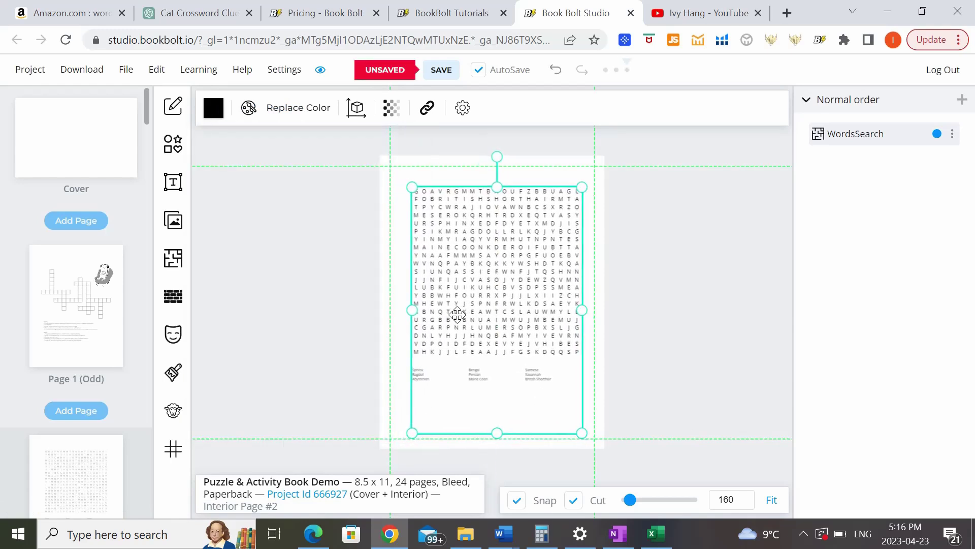
{"action": "left_click", "coordinate": [629, 493]}
{"action": "left_click_drag", "start_coordinate": [628, 493], "coordinate": [630, 501]}
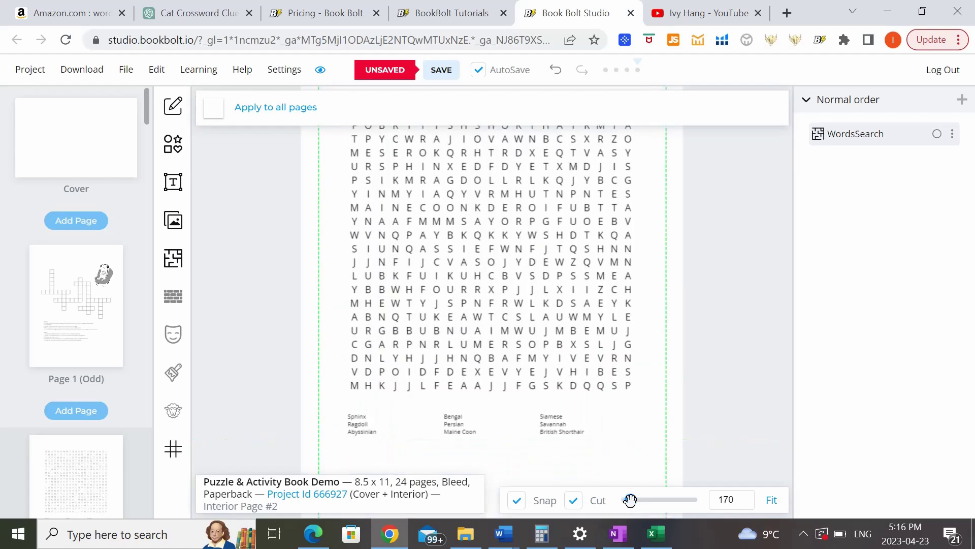
{"action": "scroll", "coordinate": [142, 110], "scroll_direction": "down", "scroll_amount": 2}
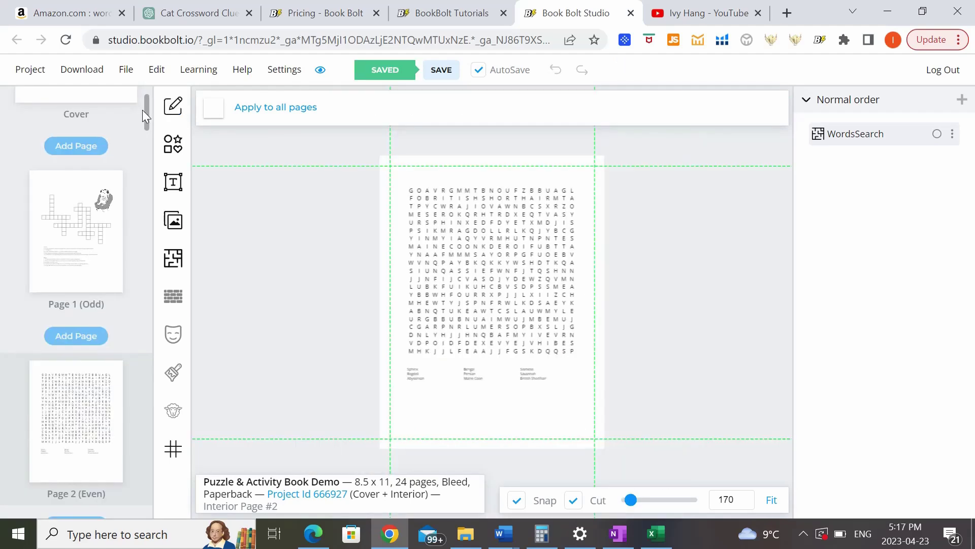
{"action": "scroll", "coordinate": [145, 117], "scroll_direction": "down", "scroll_amount": 4}
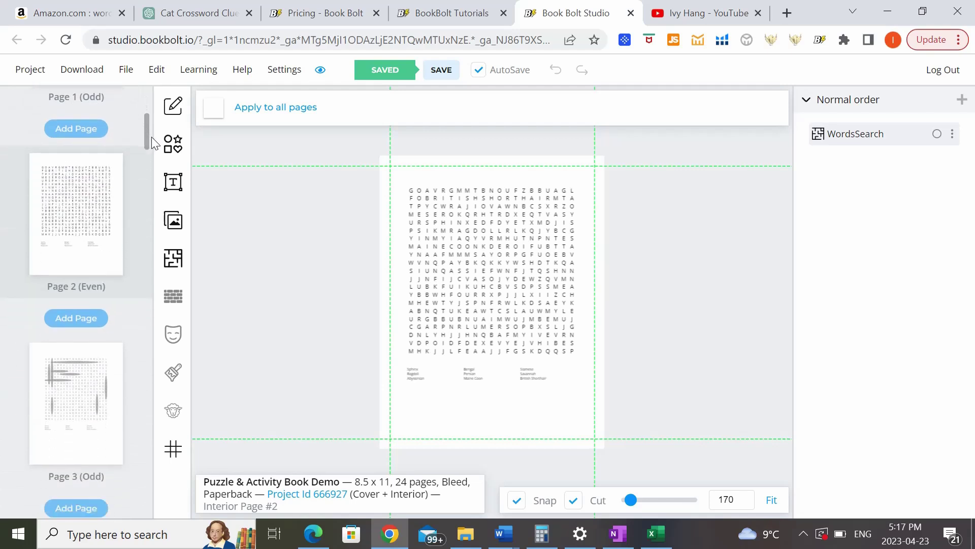
{"action": "left_click", "coordinate": [107, 366]}
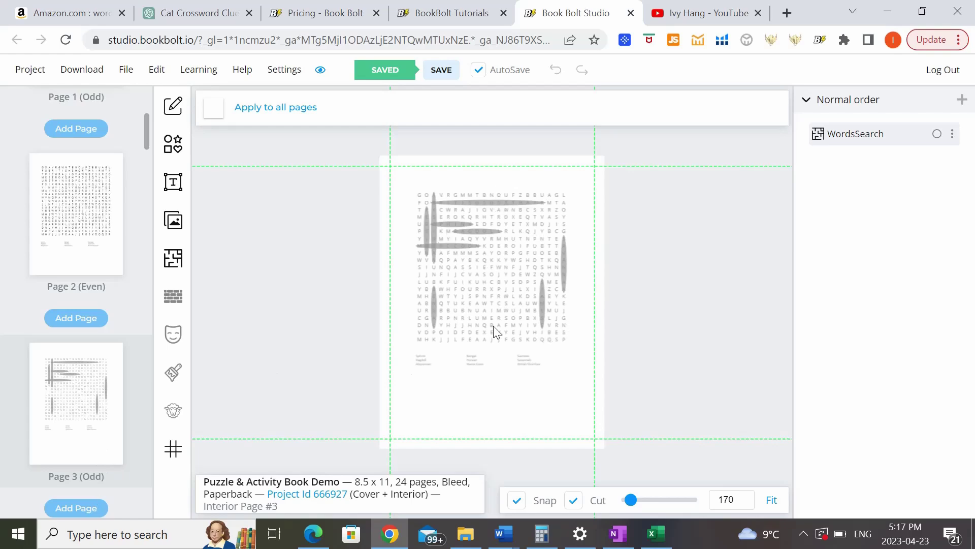
{"action": "left_click", "coordinate": [96, 175]}
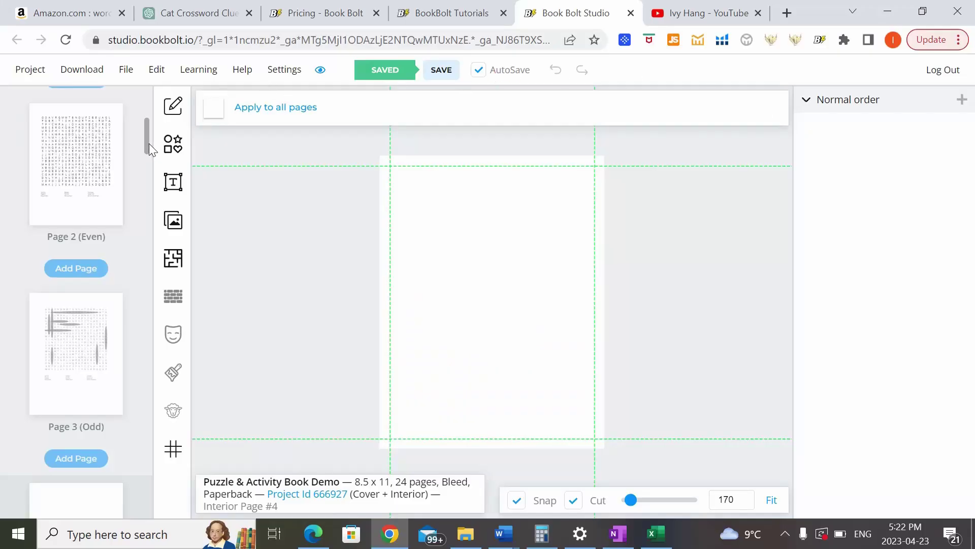
- Choose the Pro Honeycomb Maze template for Page 4 and reach its Options settings
{"action": "left_click_drag", "start_coordinate": [148, 144], "coordinate": [148, 169]}
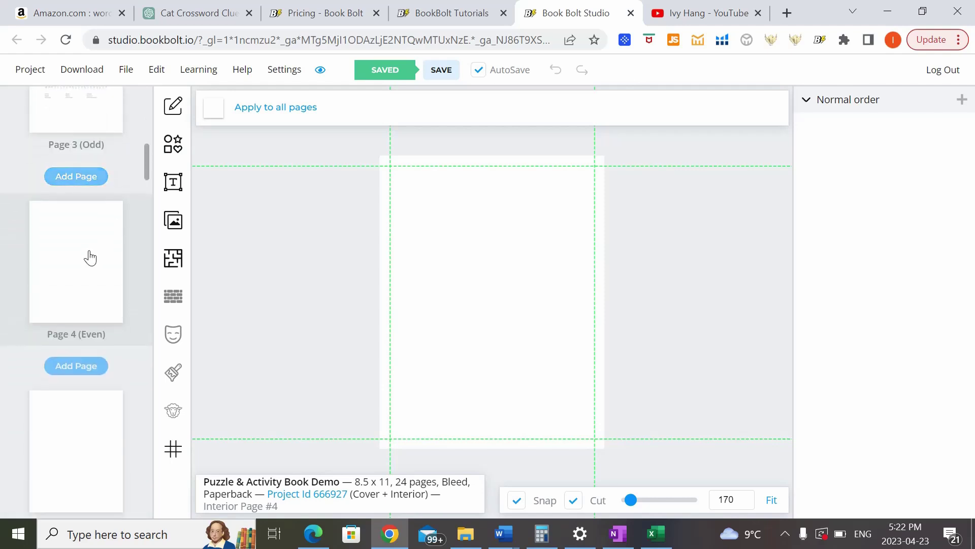
{"action": "left_click", "coordinate": [173, 258]}
{"action": "left_click", "coordinate": [604, 128]}
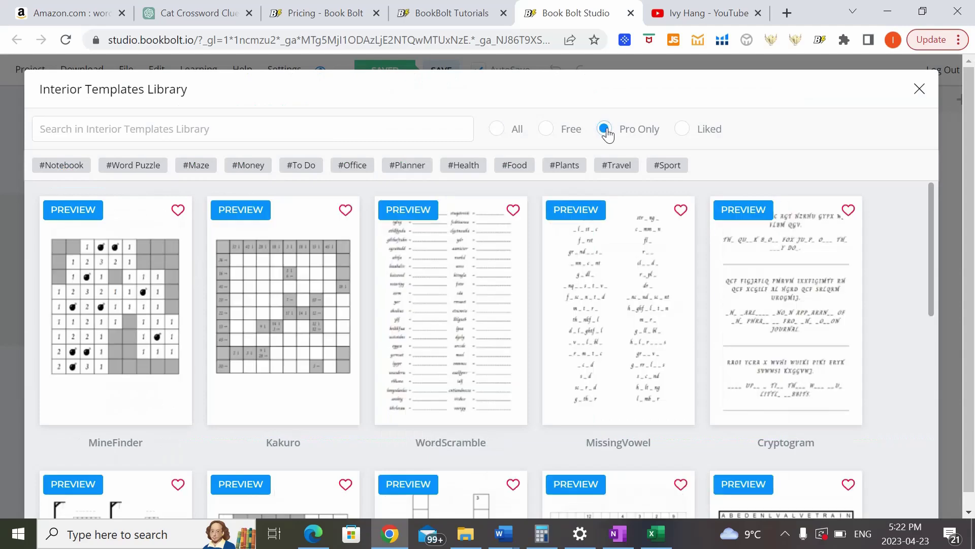
{"action": "scroll", "coordinate": [933, 244], "scroll_direction": "down", "scroll_amount": 3}
{"action": "scroll", "coordinate": [931, 239], "scroll_direction": "down", "scroll_amount": 9}
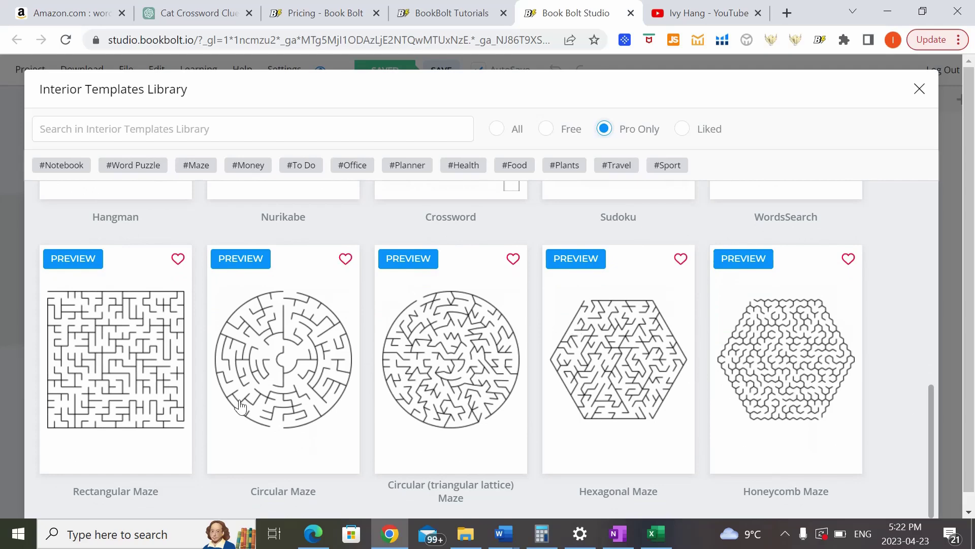
{"action": "left_click", "coordinate": [777, 351]}
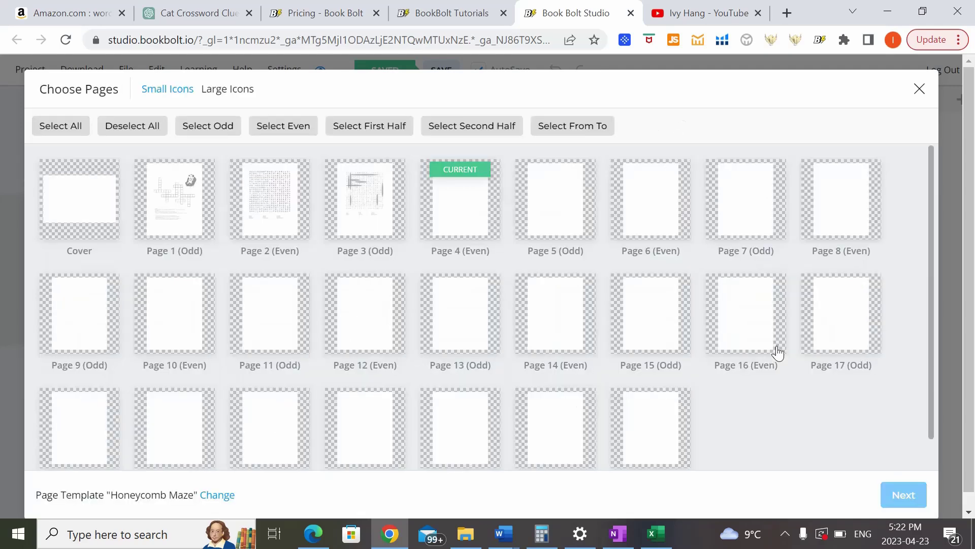
{"action": "left_click", "coordinate": [447, 211]}
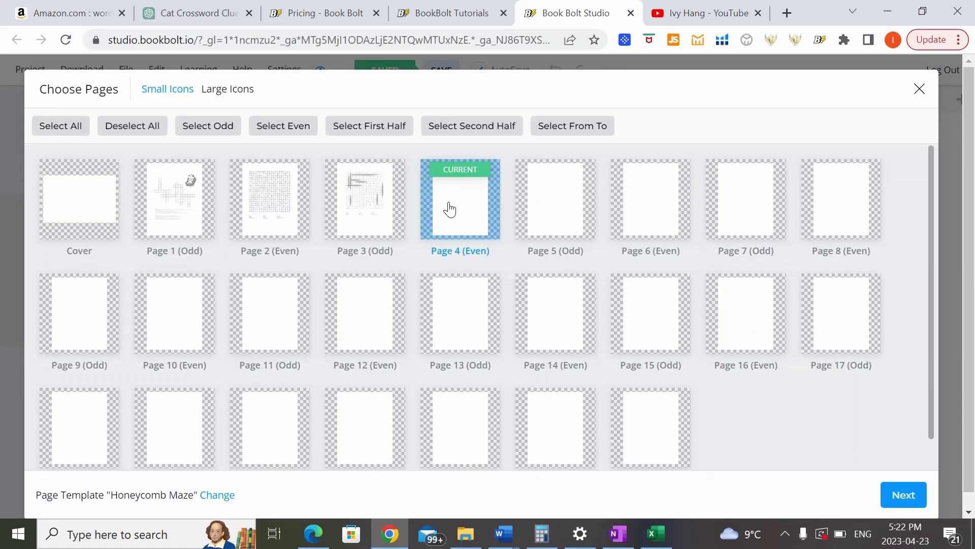
{"action": "left_click", "coordinate": [892, 496]}
{"action": "left_click", "coordinate": [97, 175]}
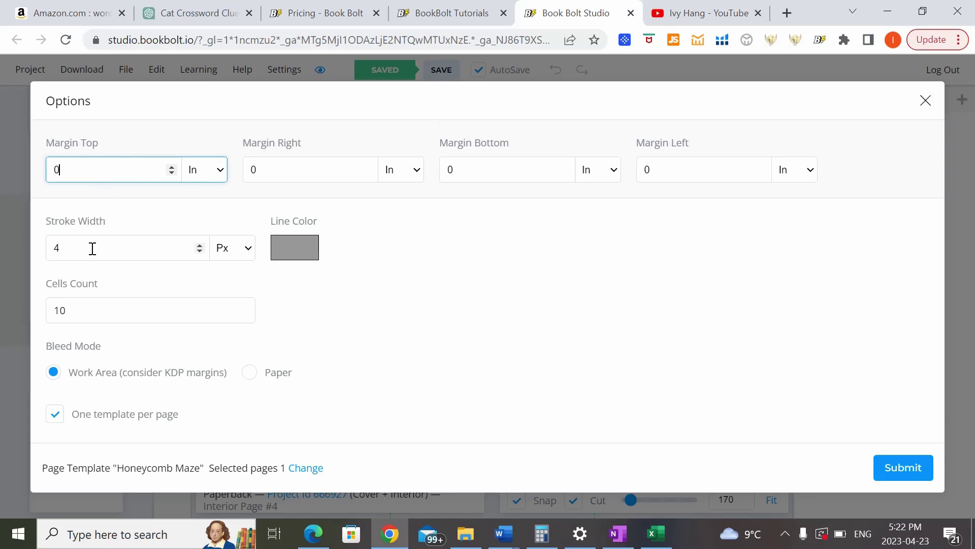
- Set the maze line colour to black and generate the Honeycomb Maze on Page 4
{"action": "left_click", "coordinate": [290, 256]}
{"action": "left_click", "coordinate": [288, 252]}
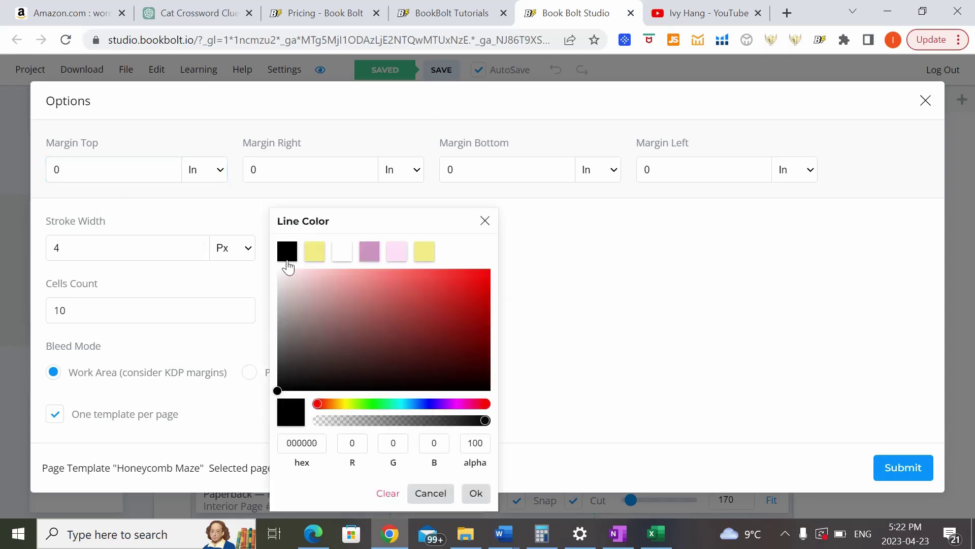
{"action": "left_click", "coordinate": [476, 492]}
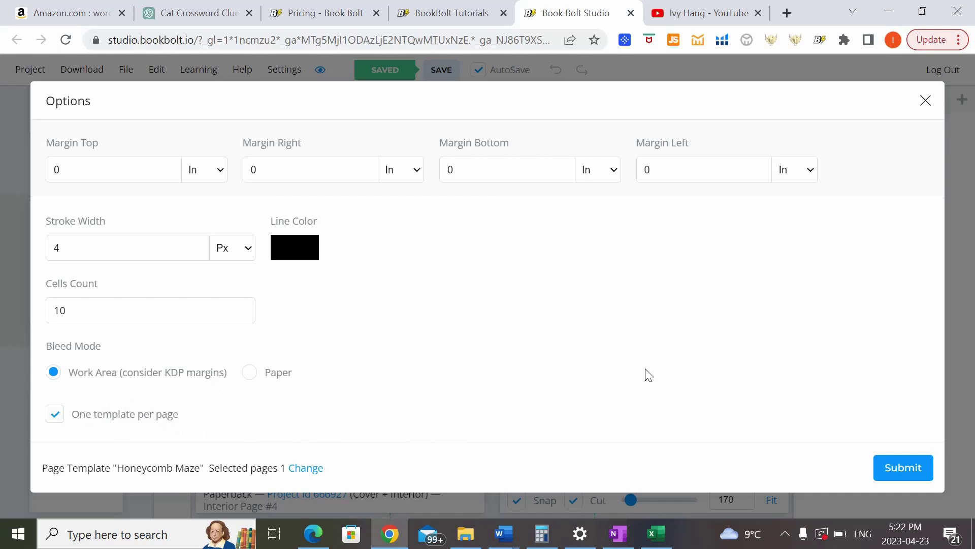
{"action": "left_click", "coordinate": [883, 476]}
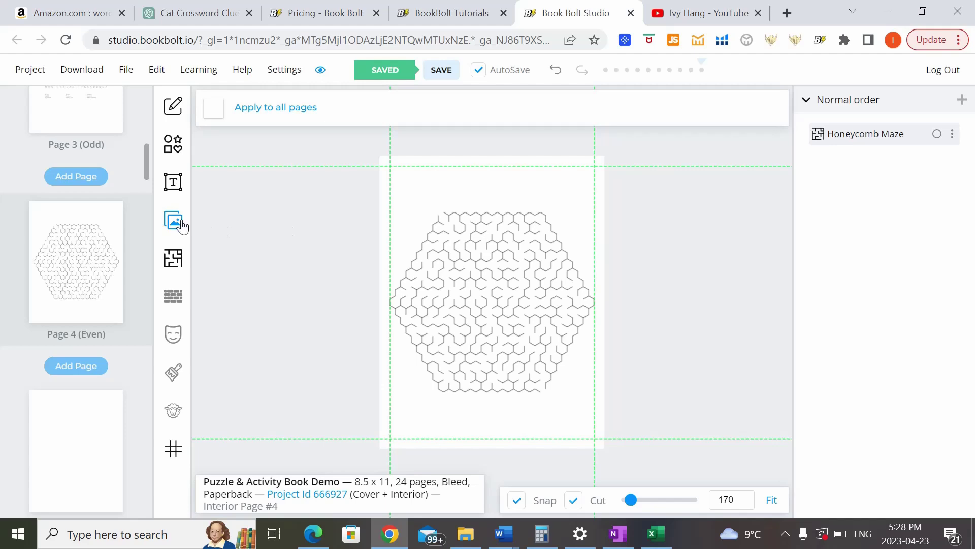
- Add a 'cat' image from Pixabay, shrink it and place it at the maze's lower right
{"action": "left_click", "coordinate": [182, 224]}
{"action": "left_click", "coordinate": [185, 152]}
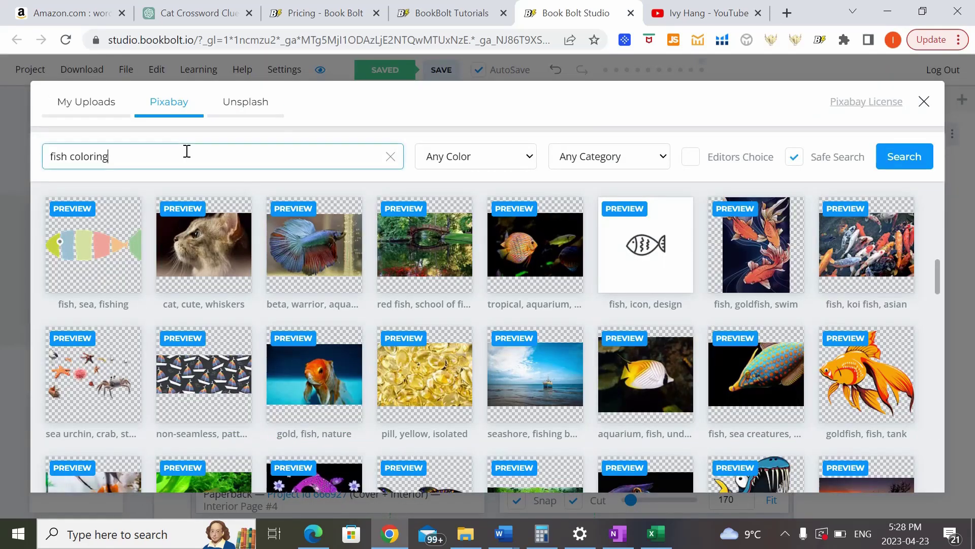
{"action": "left_click_drag", "start_coordinate": [185, 152], "coordinate": [2, 144]}
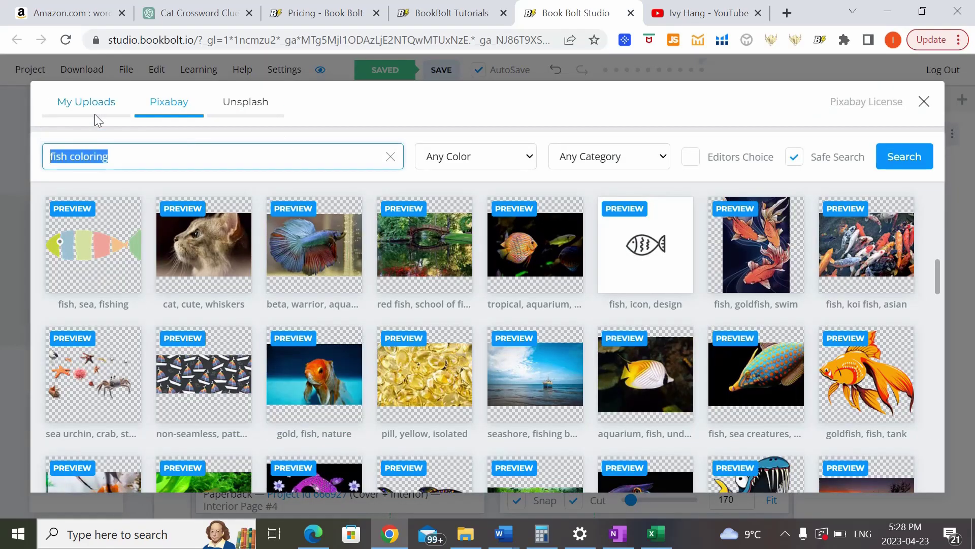
{"action": "type", "text": "cat"}
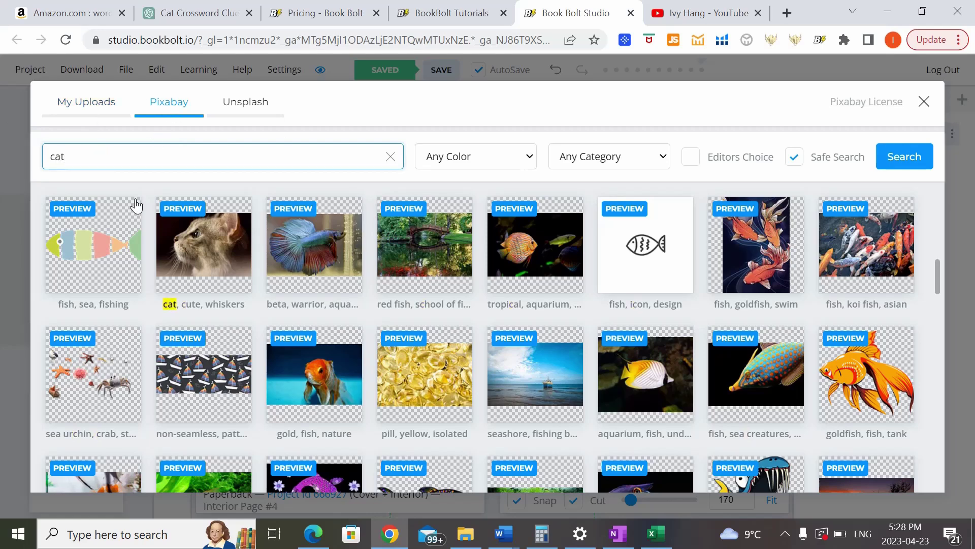
{"action": "key", "text": "Return"}
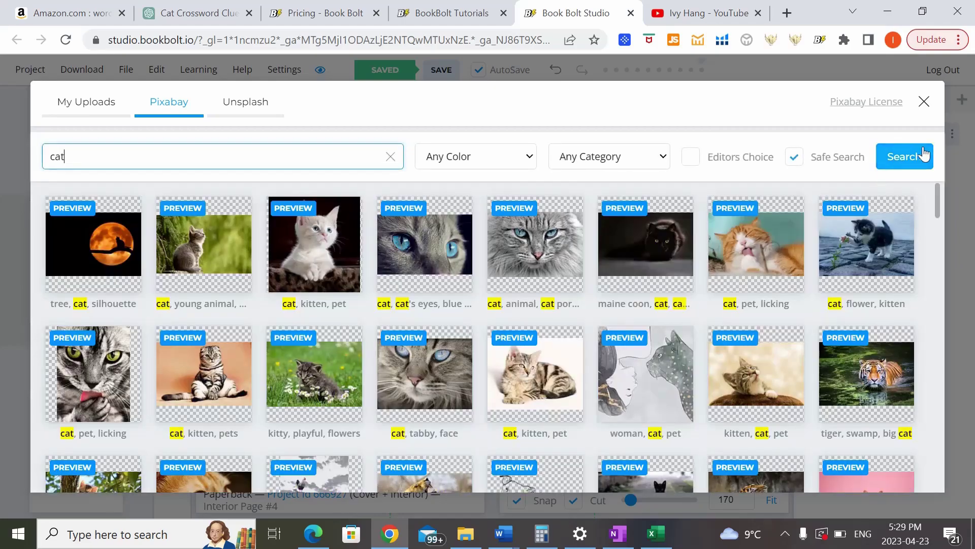
{"action": "left_click_drag", "start_coordinate": [940, 199], "coordinate": [934, 374]}
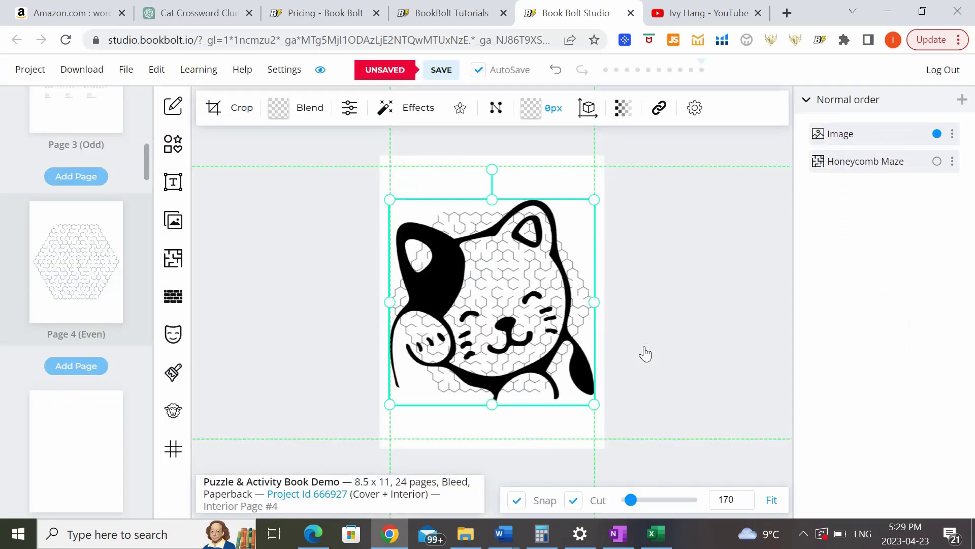
{"action": "left_click_drag", "start_coordinate": [592, 199], "coordinate": [564, 409]}
{"action": "left_click", "coordinate": [678, 396]}
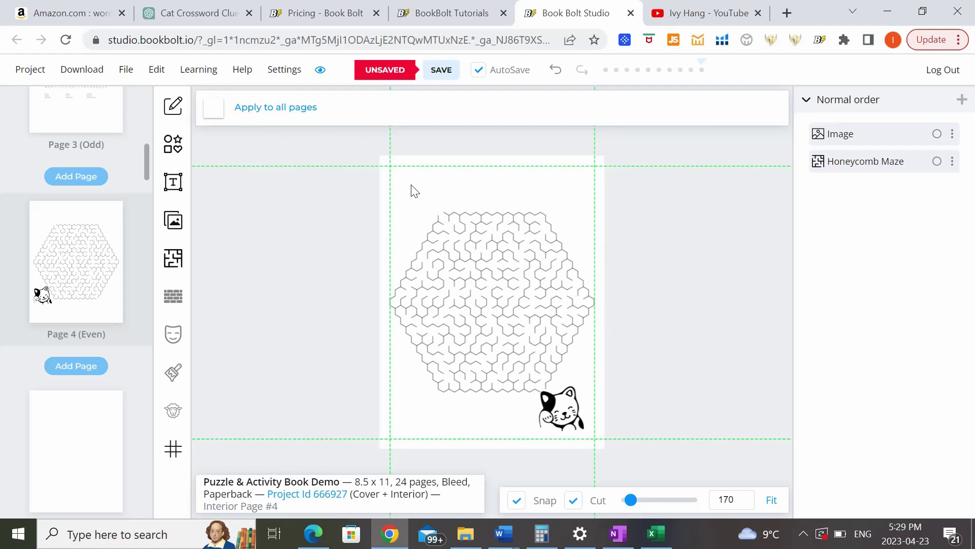
- Add a 'black fish' koi image, shrink it and place it at the maze's upper left
{"action": "left_click", "coordinate": [172, 221]}
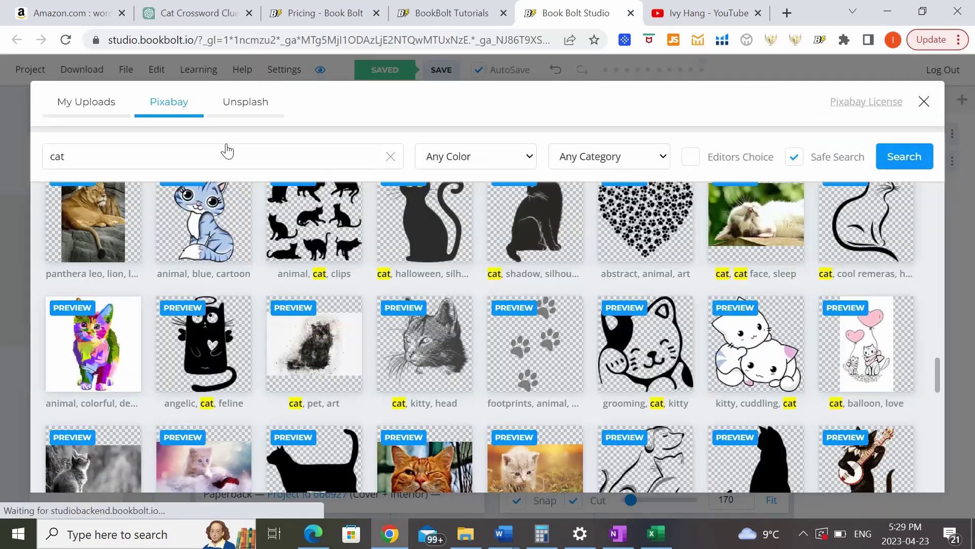
{"action": "type", "text": "bla"}
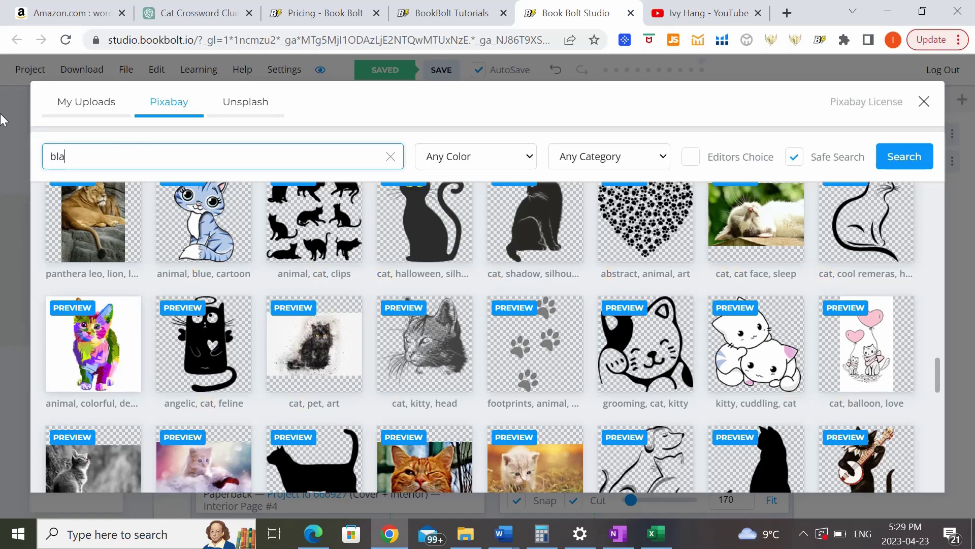
{"action": "type", "text": "ck fish"}
{"action": "key", "text": "Return"}
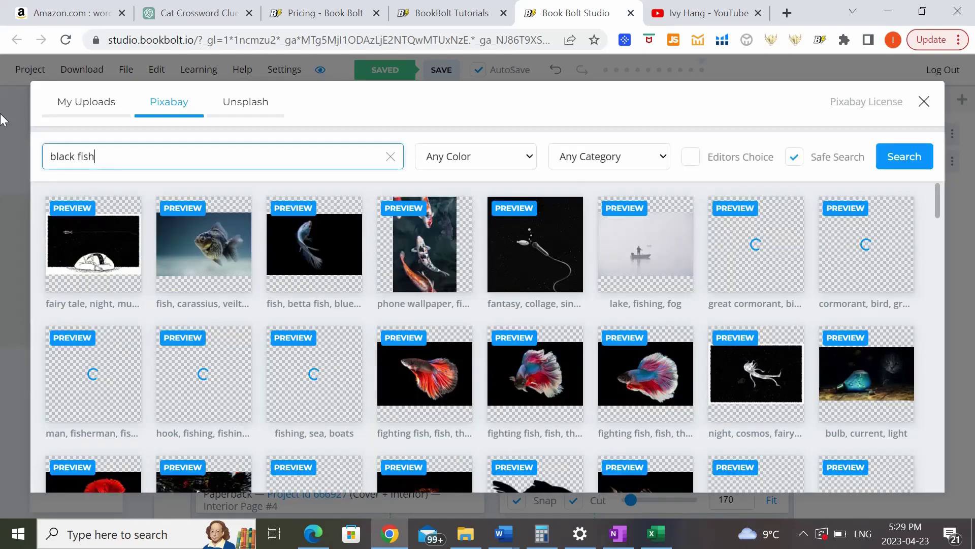
{"action": "left_click_drag", "start_coordinate": [937, 200], "coordinate": [928, 263]}
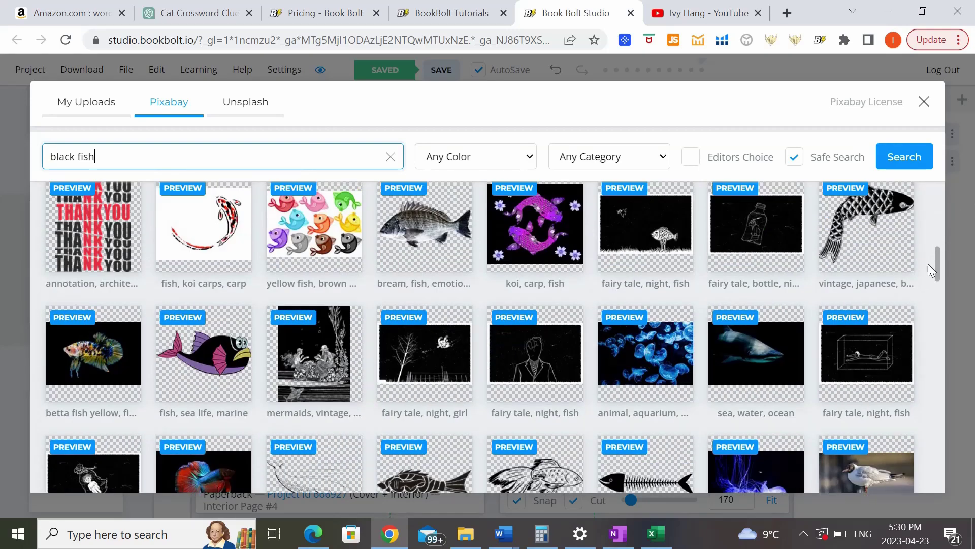
{"action": "left_click", "coordinate": [884, 237]}
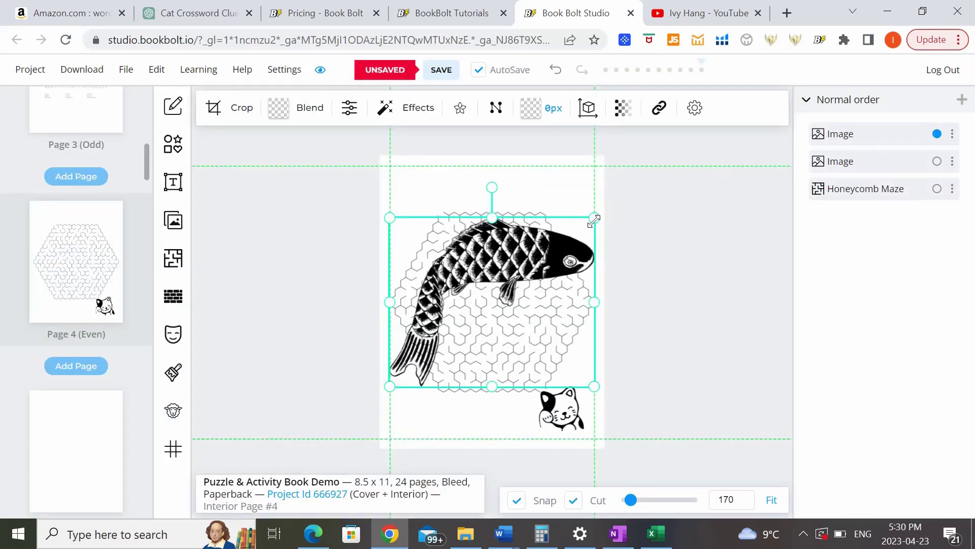
{"action": "left_click_drag", "start_coordinate": [594, 220], "coordinate": [441, 200]}
{"action": "left_click", "coordinate": [667, 262]}
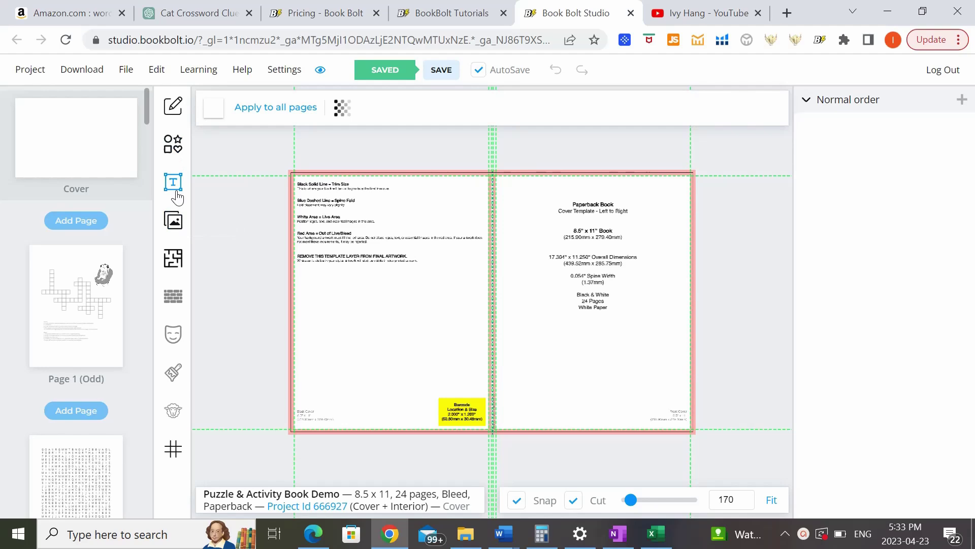
- Search the image library for 'cat' and insert the cat-and-mouse picture with the red balloon
{"action": "left_click", "coordinate": [173, 223]}
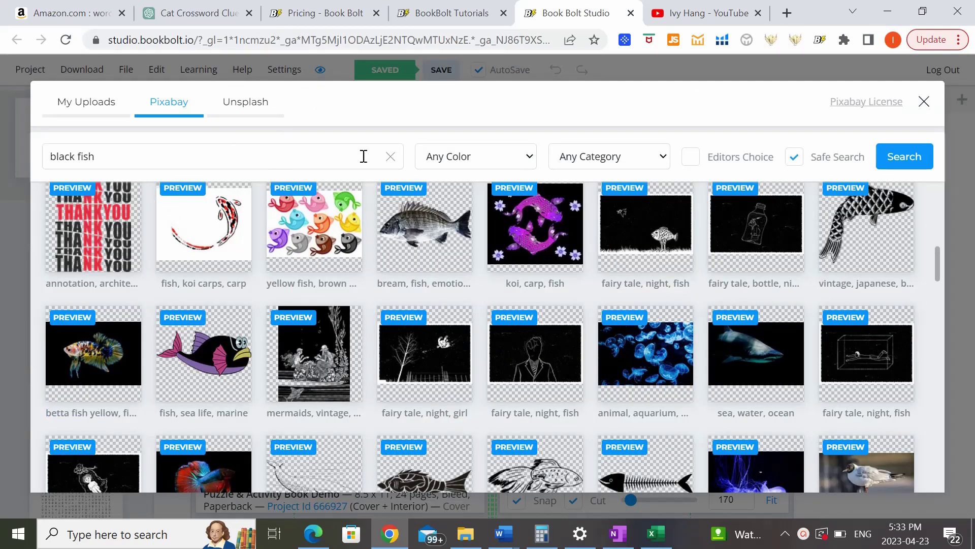
{"action": "left_click", "coordinate": [389, 157]}
{"action": "left_click", "coordinate": [289, 157]}
{"action": "type", "text": "cat"}
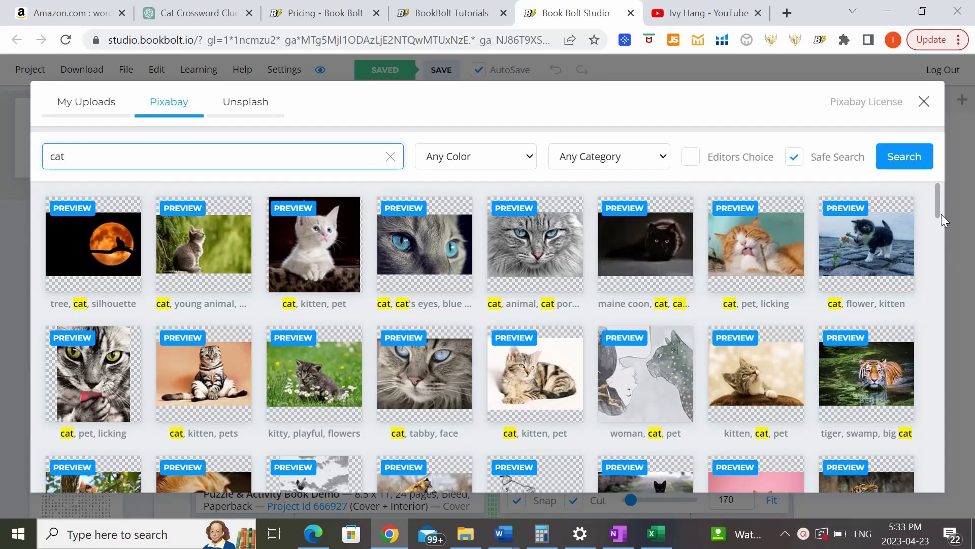
{"action": "left_click_drag", "start_coordinate": [937, 202], "coordinate": [897, 465]}
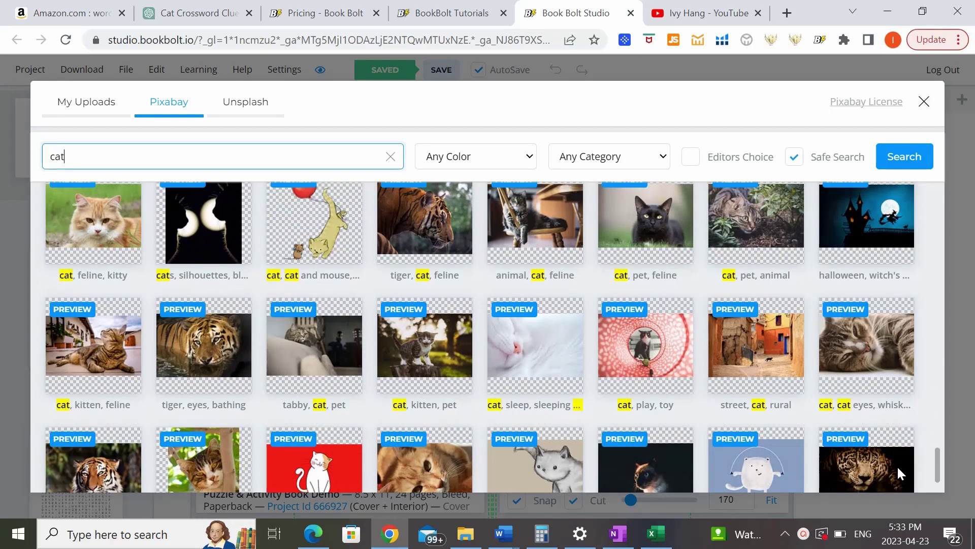
{"action": "left_click", "coordinate": [294, 212]}
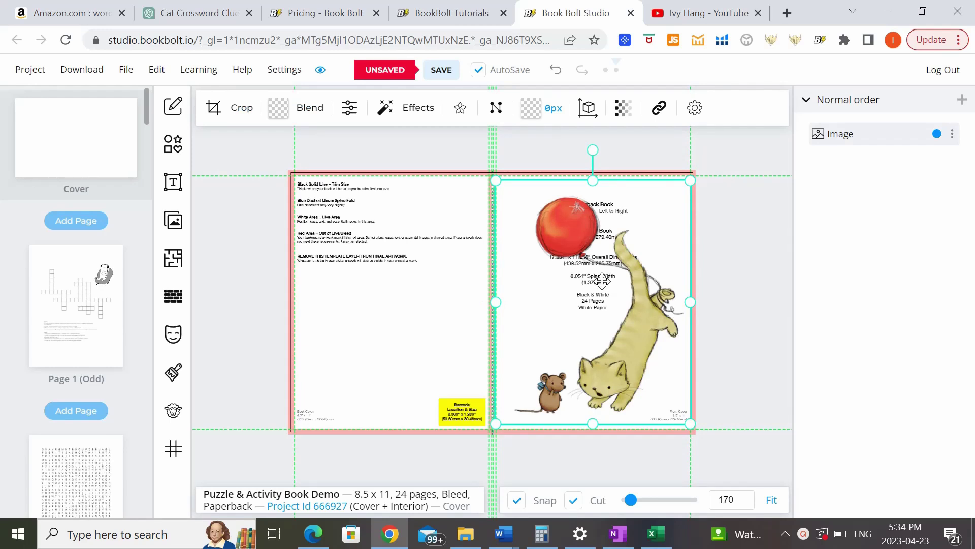
- Shrink the cat picture and centre it on the front cover
{"action": "left_click_drag", "start_coordinate": [496, 180], "coordinate": [506, 193]}
{"action": "left_click_drag", "start_coordinate": [609, 323], "coordinate": [606, 319]}
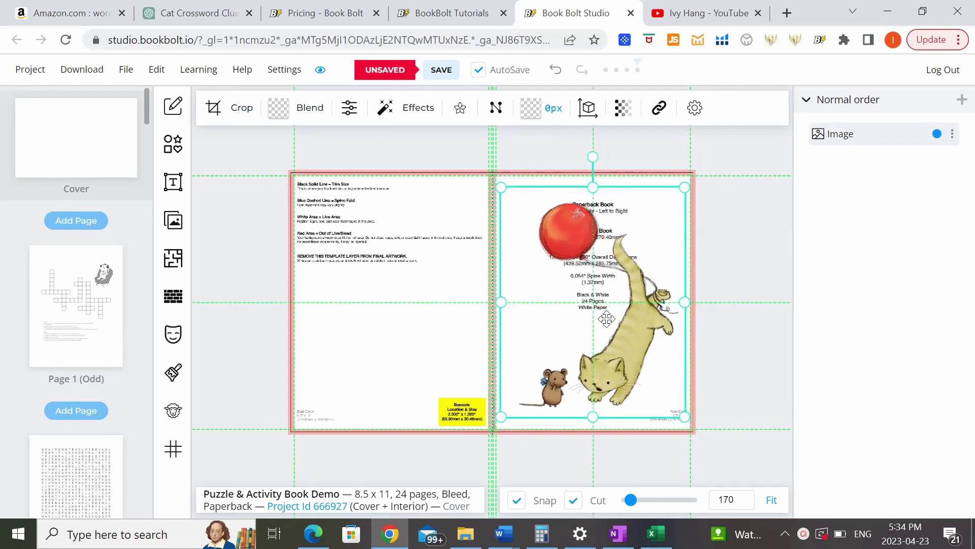
{"action": "left_click", "coordinate": [756, 299]}
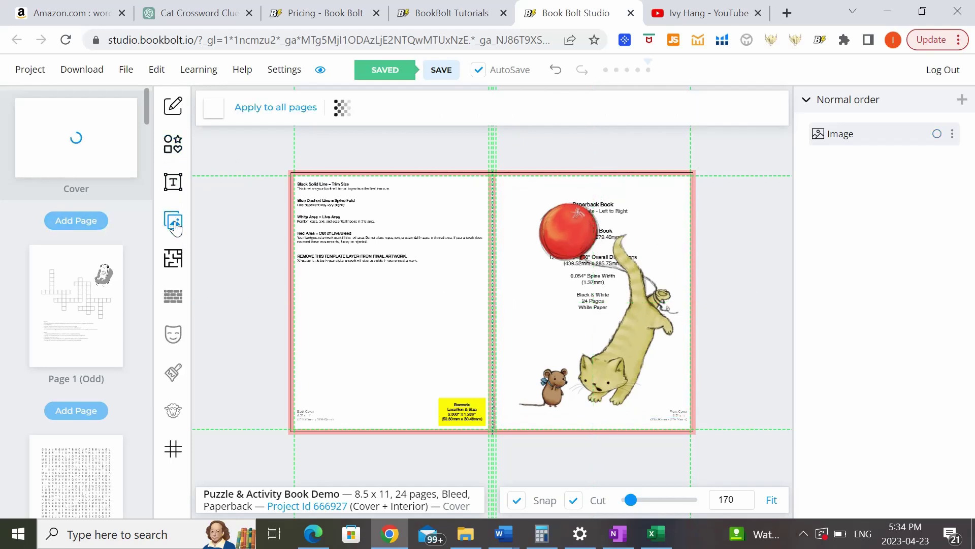
- Add a rectangle and stretch it to cover the whole front-and-back spread
{"action": "left_click", "coordinate": [173, 144]}
{"action": "left_click", "coordinate": [228, 157]}
{"action": "left_click_drag", "start_coordinate": [644, 283], "coordinate": [476, 220]}
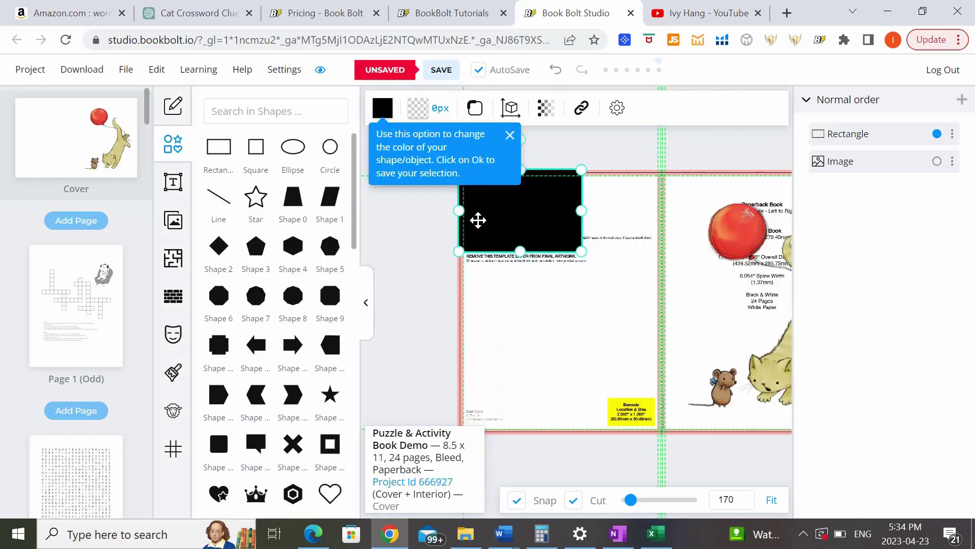
{"action": "left_click_drag", "start_coordinate": [631, 499], "coordinate": [624, 500]}
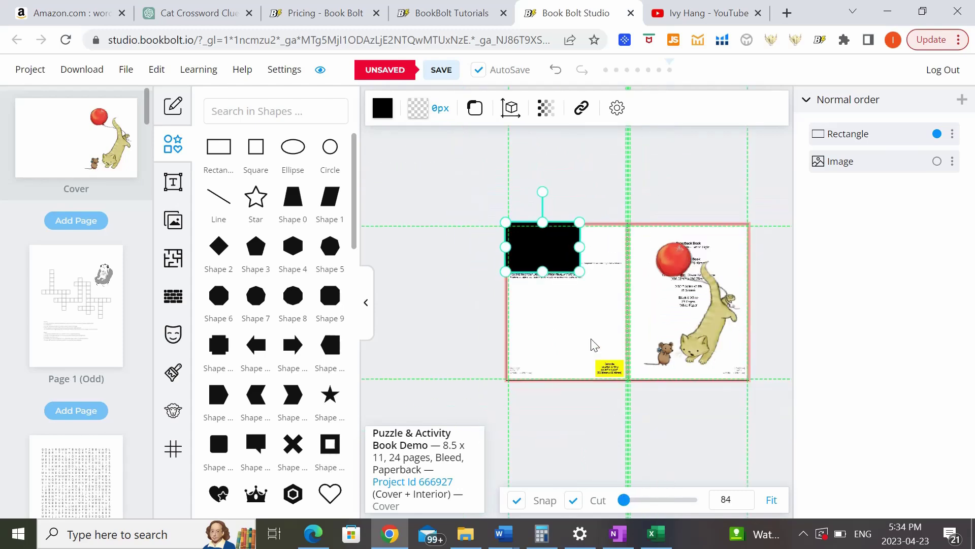
{"action": "left_click_drag", "start_coordinate": [764, 369], "coordinate": [730, 372]}
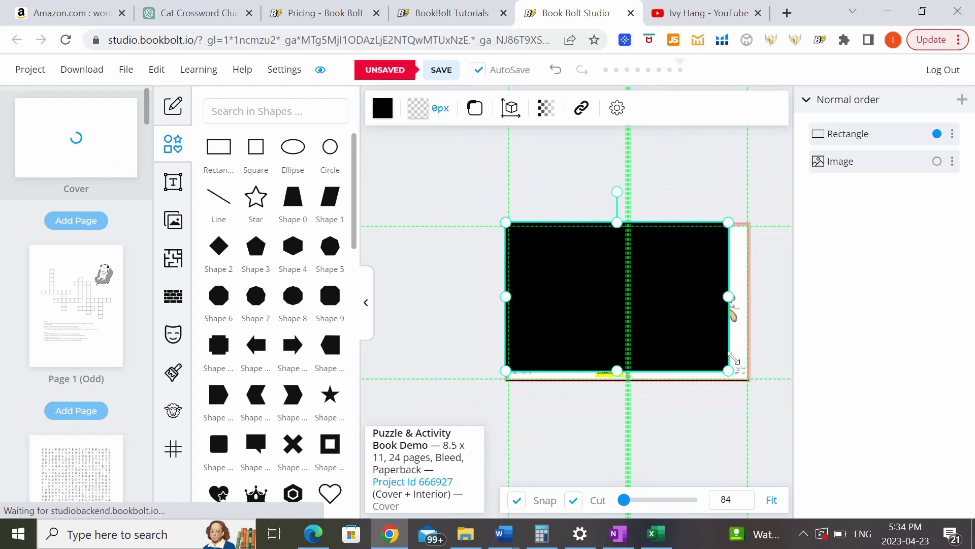
{"action": "left_click", "coordinate": [736, 358]}
{"action": "left_click", "coordinate": [577, 308]}
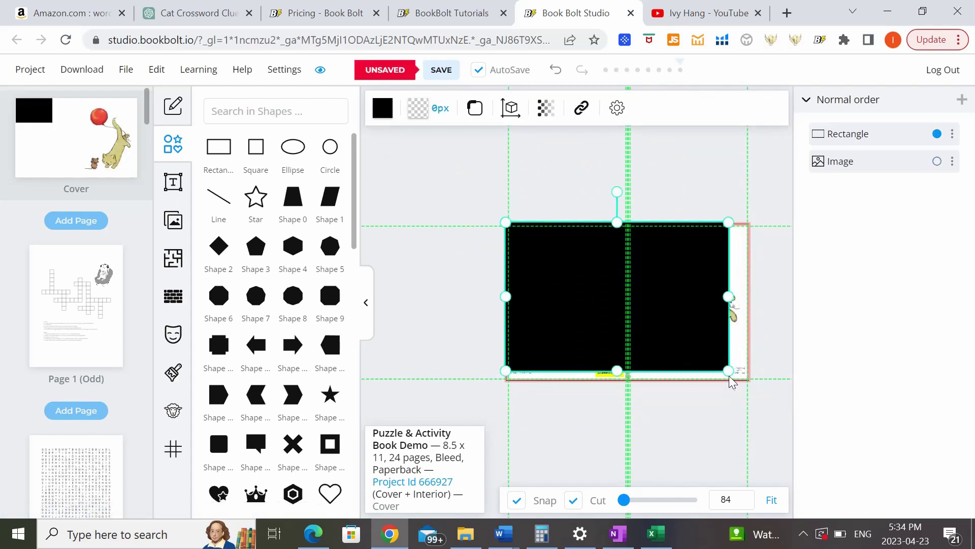
{"action": "left_click_drag", "start_coordinate": [727, 373], "coordinate": [754, 387]}
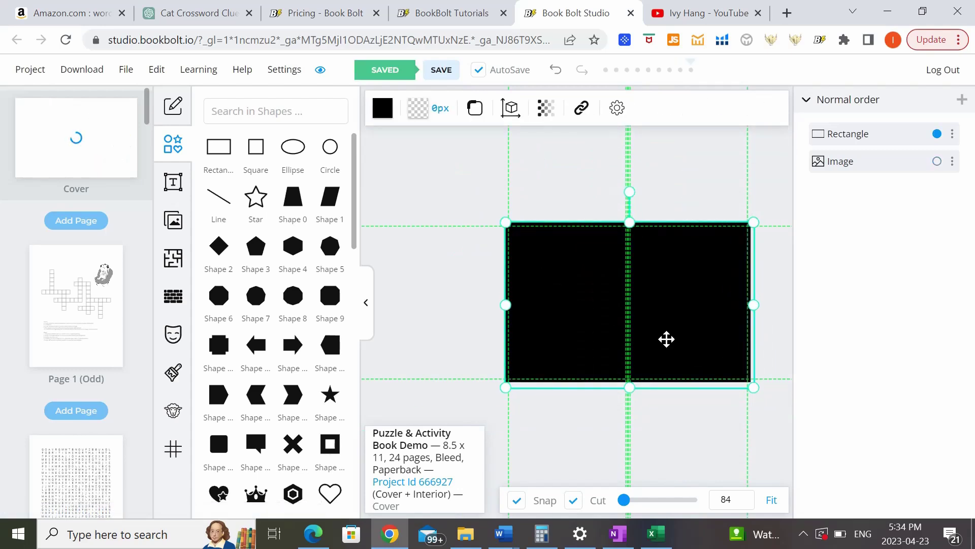
{"action": "right_click", "coordinate": [518, 310]}
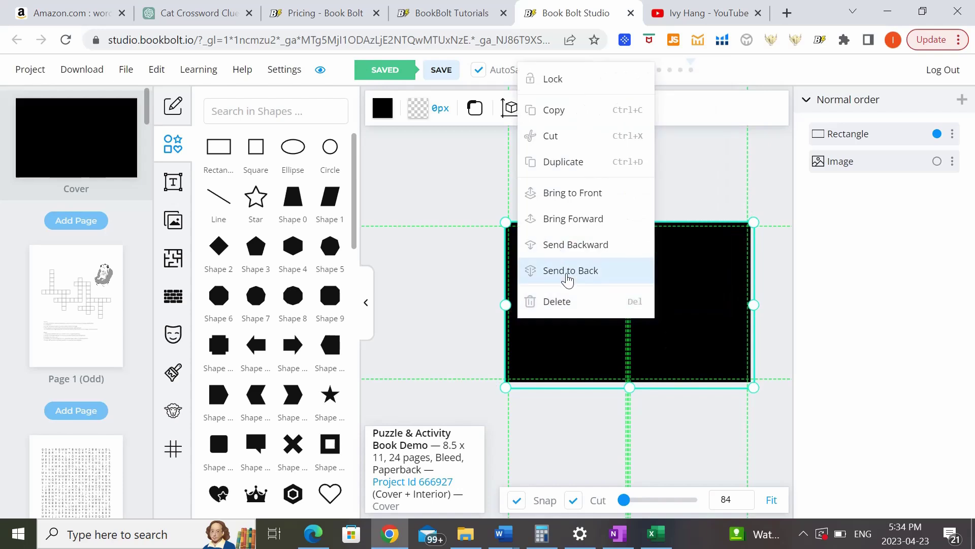
- Send the rectangle behind the cat picture and try a pale pink fill
{"action": "left_click", "coordinate": [567, 273]}
{"action": "left_click", "coordinate": [382, 108]}
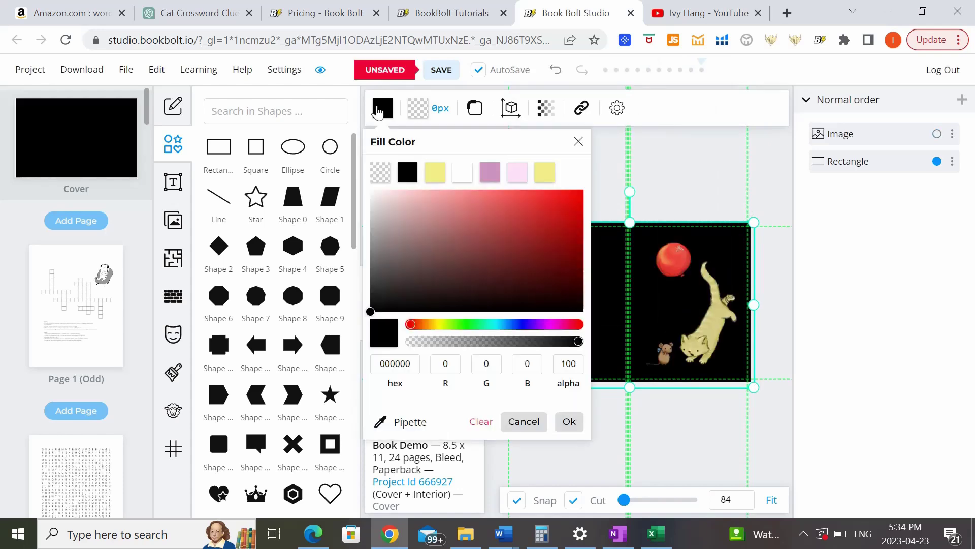
{"action": "left_click", "coordinate": [517, 178]}
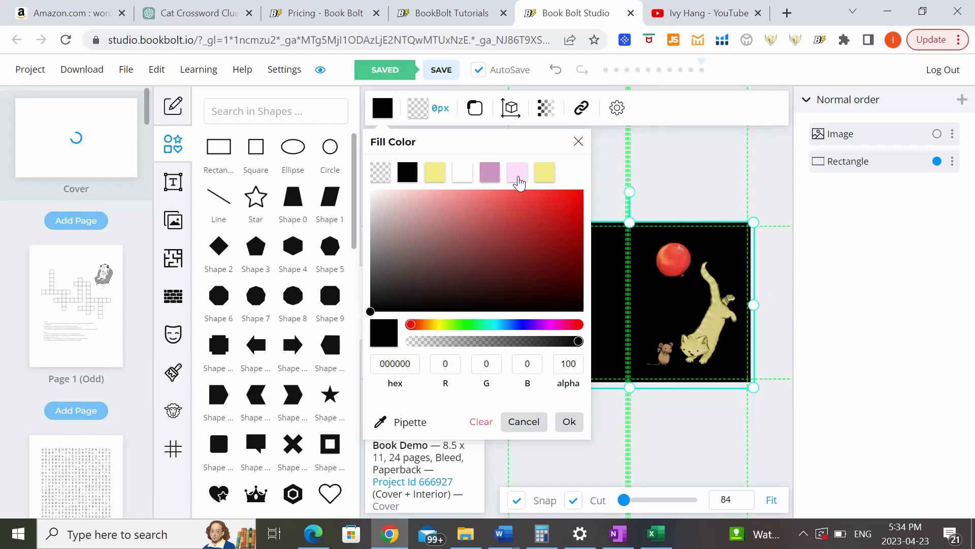
- Change the rectangle's fill to dark forest green (0f5435) and confirm it
{"action": "left_click", "coordinate": [387, 113]}
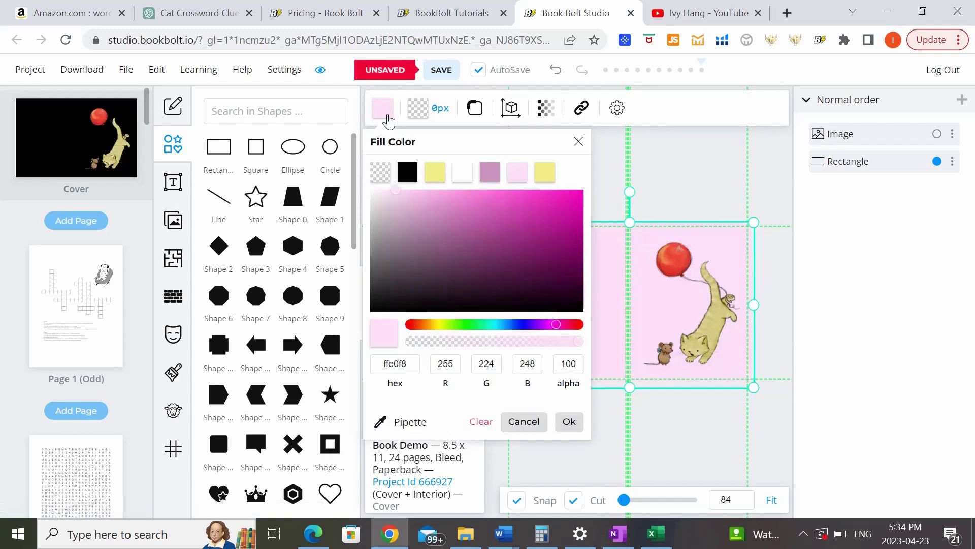
{"action": "left_click", "coordinate": [425, 289]}
{"action": "left_click", "coordinate": [480, 325]}
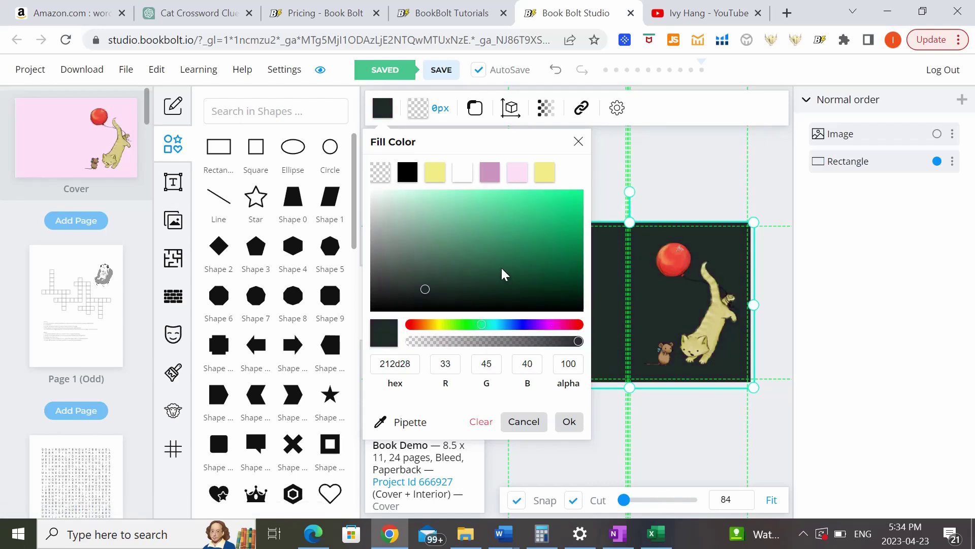
{"action": "left_click", "coordinate": [486, 243]}
{"action": "left_click", "coordinate": [527, 254]}
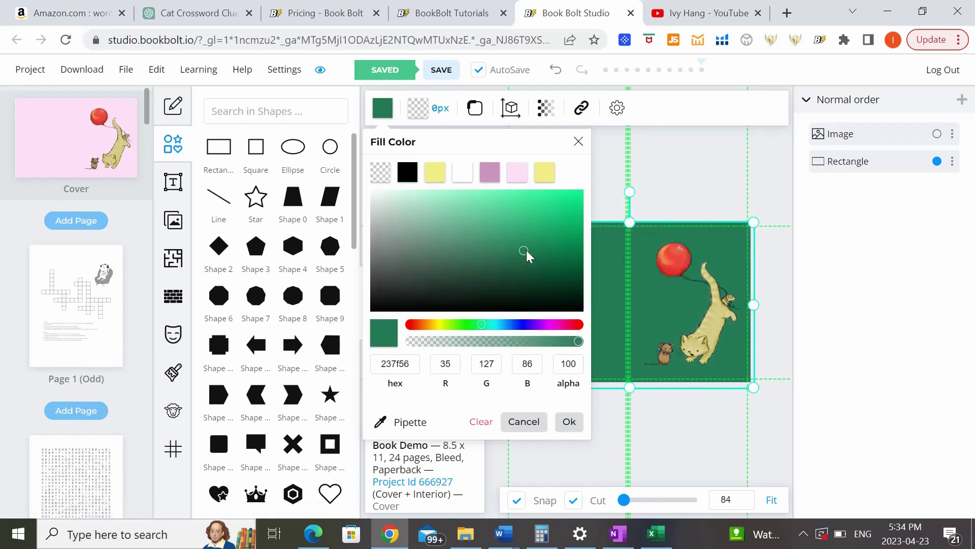
{"action": "left_click", "coordinate": [537, 265]}
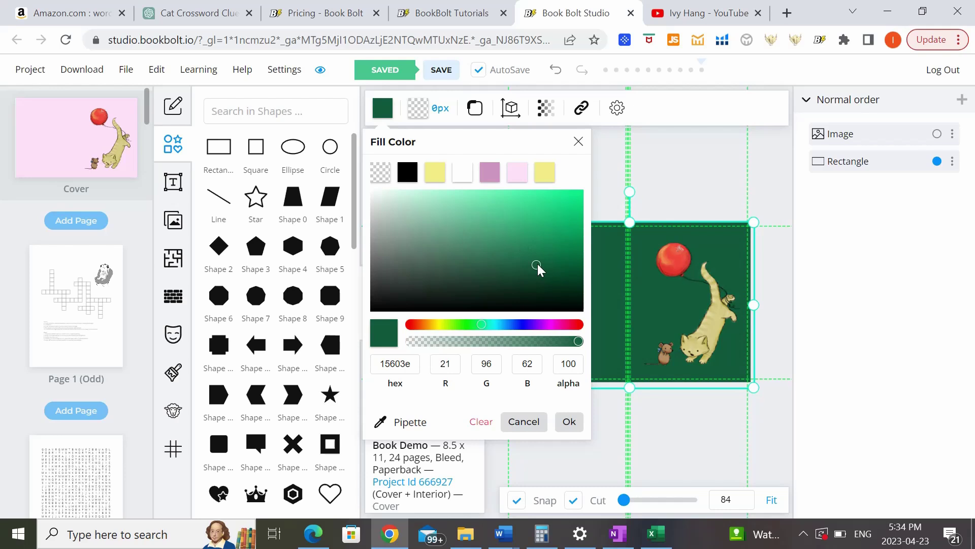
{"action": "left_click", "coordinate": [567, 275]}
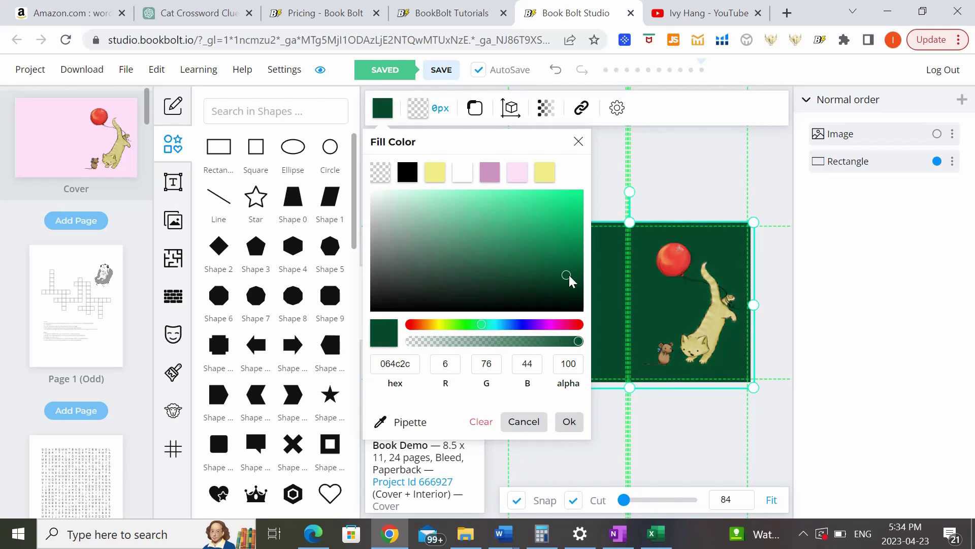
{"action": "left_click", "coordinate": [555, 283]}
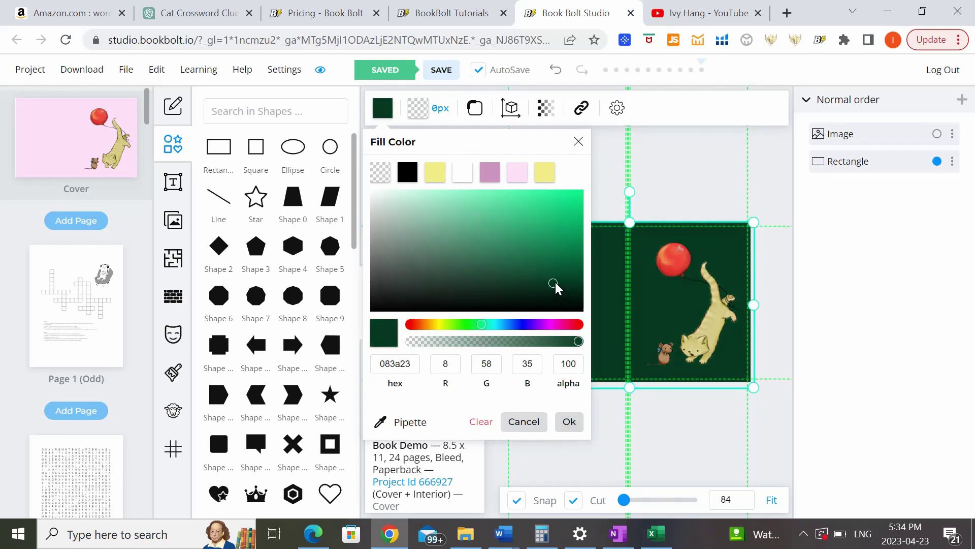
{"action": "left_click", "coordinate": [564, 259]}
{"action": "left_click", "coordinate": [556, 268]}
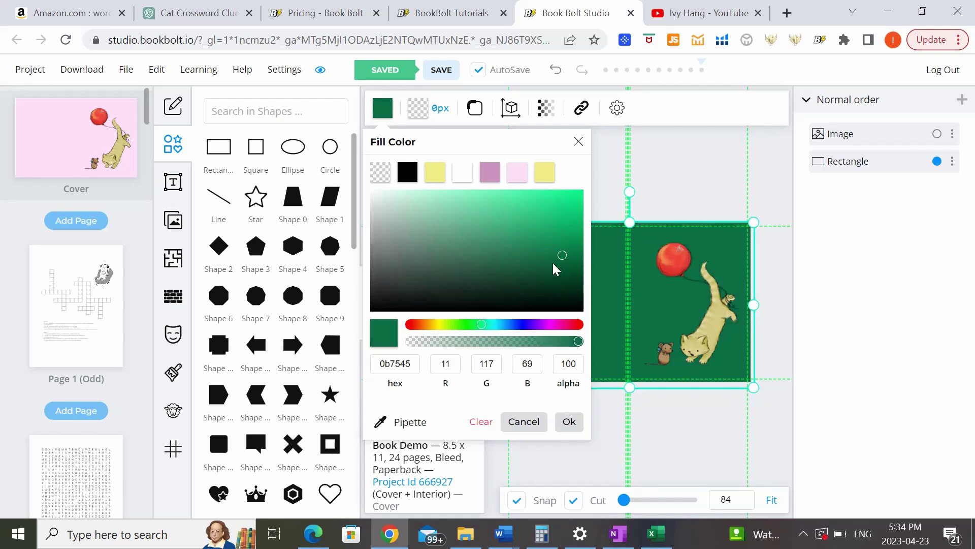
{"action": "left_click", "coordinate": [545, 271]}
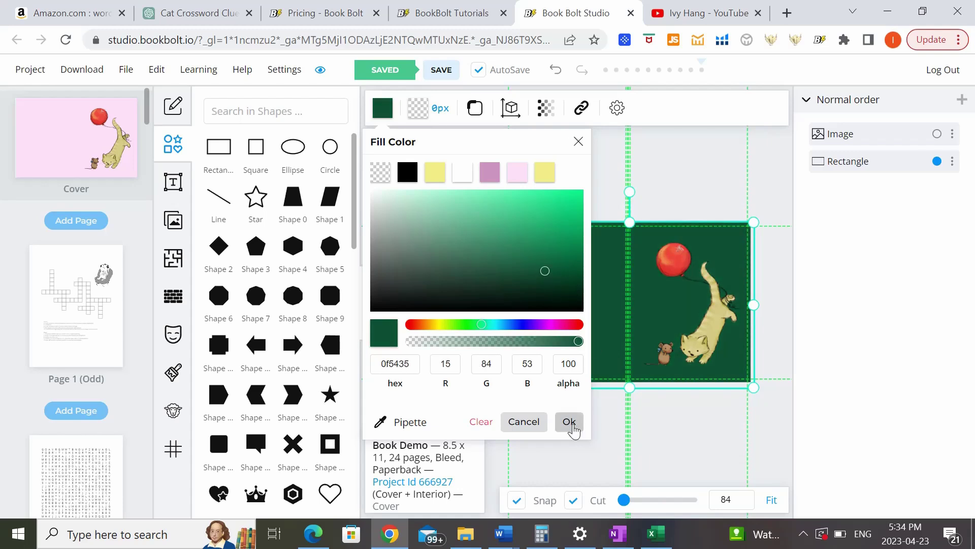
{"action": "left_click", "coordinate": [569, 421]}
{"action": "left_click", "coordinate": [444, 301]}
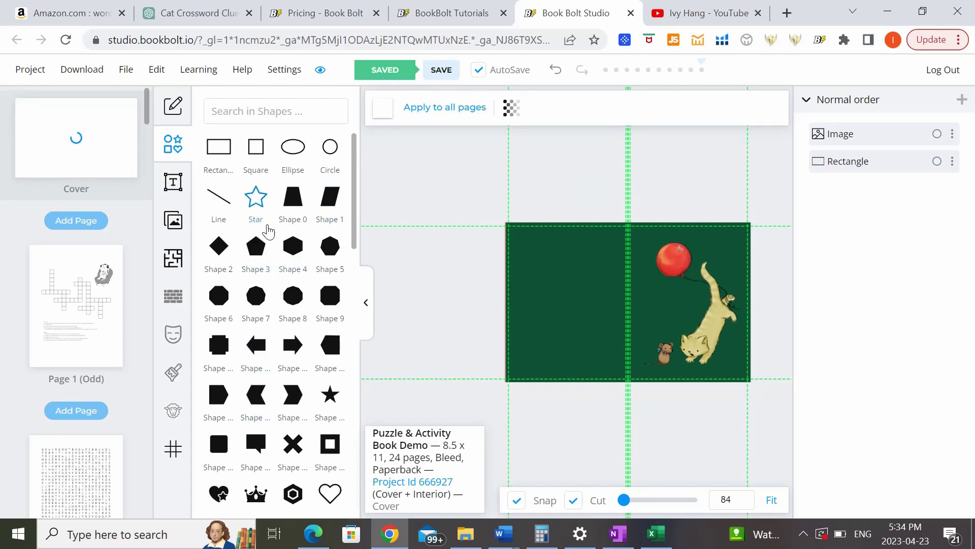
- Add a second rectangle and reshape it into a long horizontal bar
{"action": "left_click", "coordinate": [226, 157]}
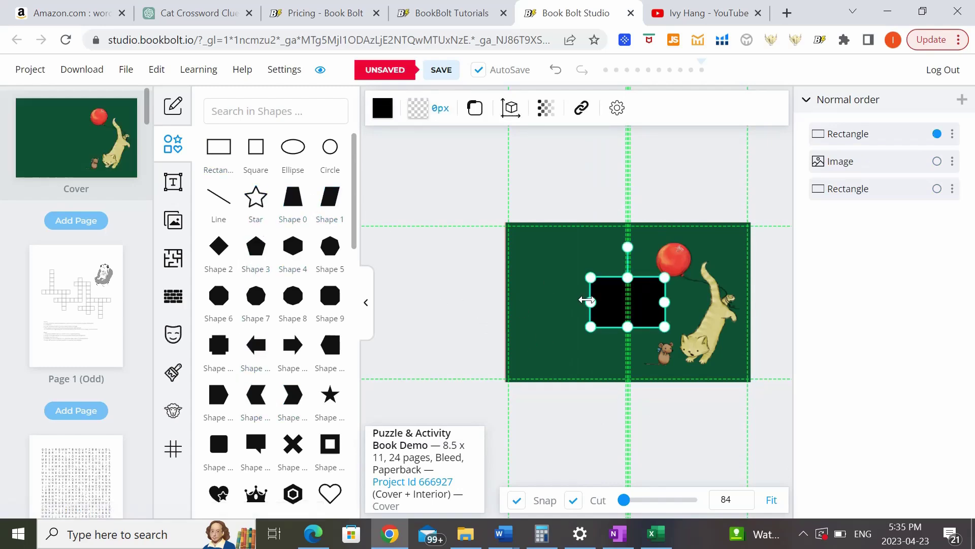
{"action": "left_click_drag", "start_coordinate": [591, 277], "coordinate": [502, 309]}
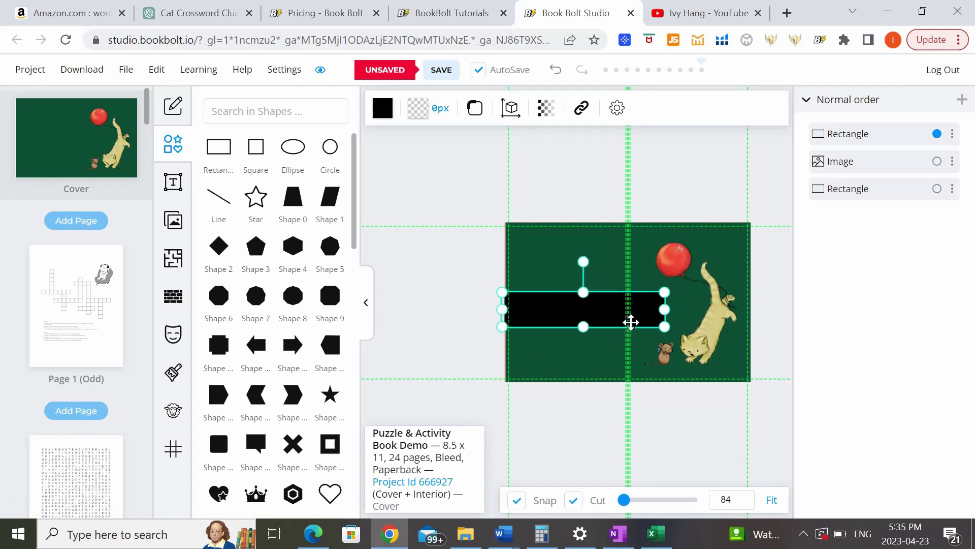
{"action": "left_click_drag", "start_coordinate": [664, 314], "coordinate": [699, 342]}
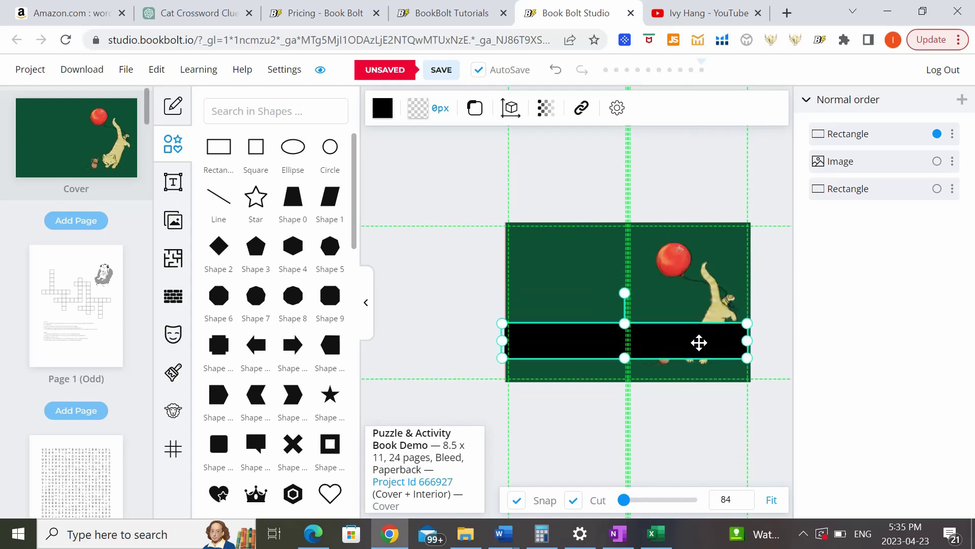
- Resize the cat illustration, bring it in front of the bar and nudge it down
{"action": "left_click", "coordinate": [735, 280]}
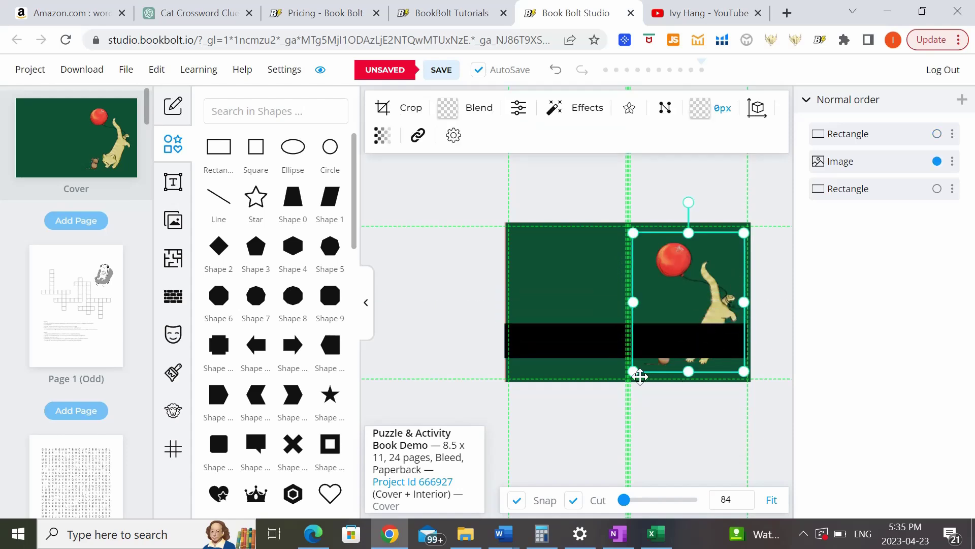
{"action": "left_click_drag", "start_coordinate": [638, 369], "coordinate": [645, 360]}
{"action": "right_click", "coordinate": [706, 293]}
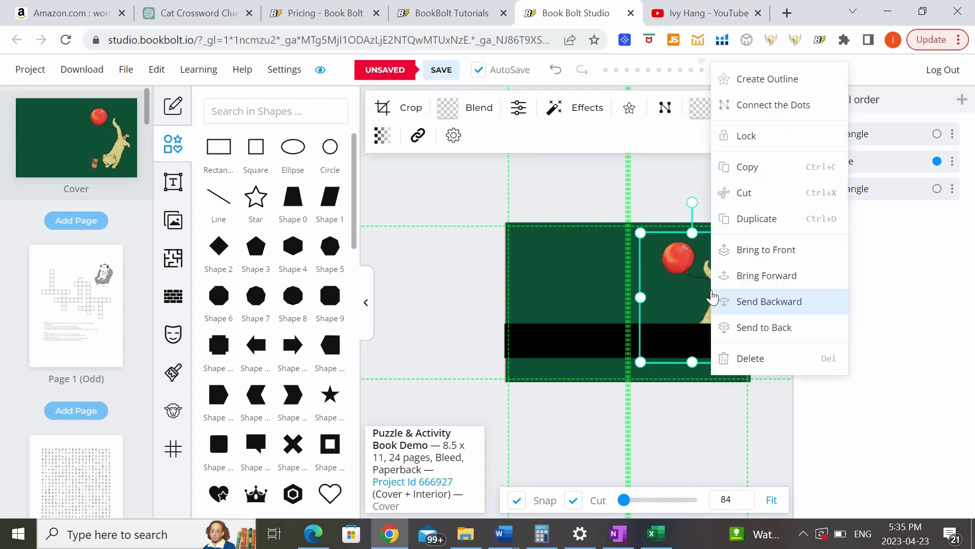
{"action": "left_click", "coordinate": [779, 260]}
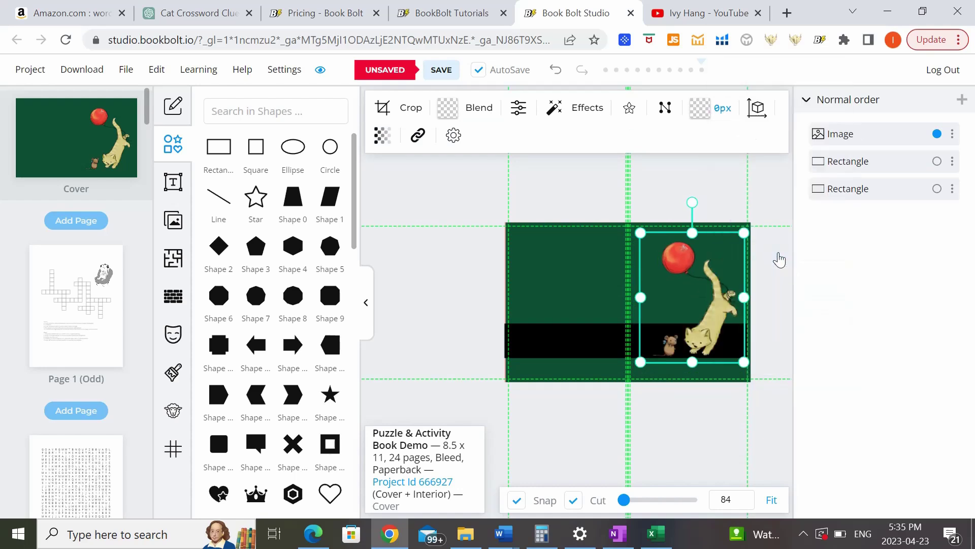
{"action": "left_click", "coordinate": [749, 410]}
{"action": "left_click_drag", "start_coordinate": [703, 309], "coordinate": [707, 325]}
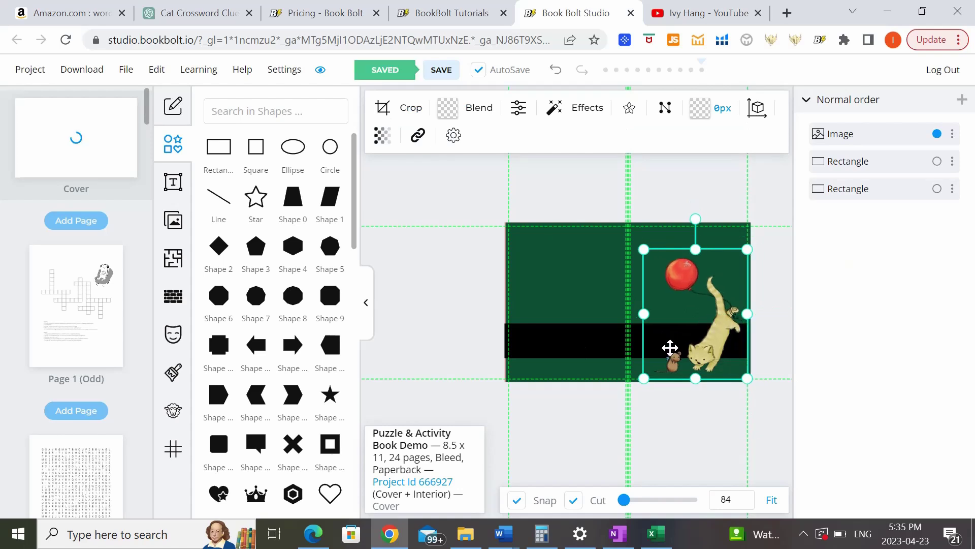
- Move the bar up slightly and recolour it yellow
{"action": "left_click", "coordinate": [542, 343]}
{"action": "left_click_drag", "start_coordinate": [543, 343], "coordinate": [540, 325]}
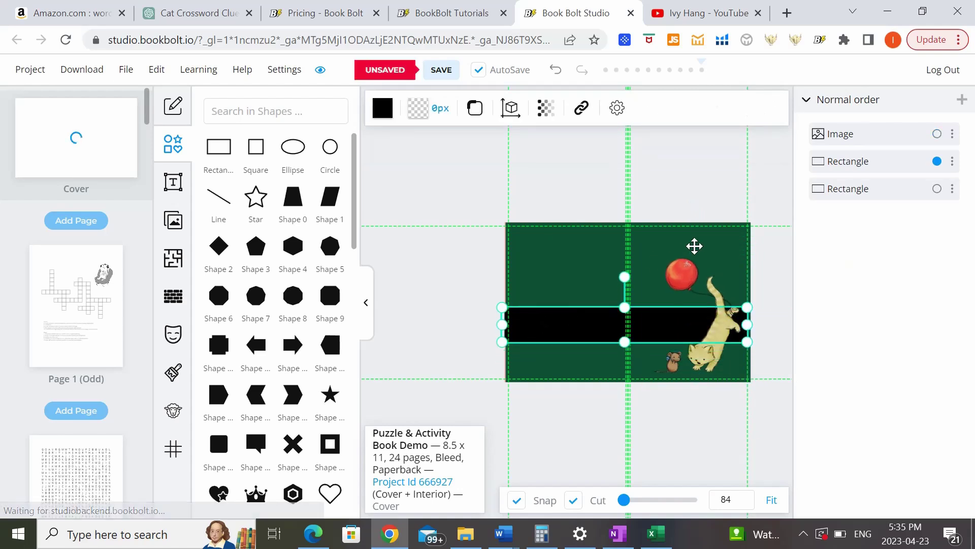
{"action": "left_click", "coordinate": [768, 261]}
{"action": "left_click", "coordinate": [538, 349]}
{"action": "left_click", "coordinate": [528, 332]}
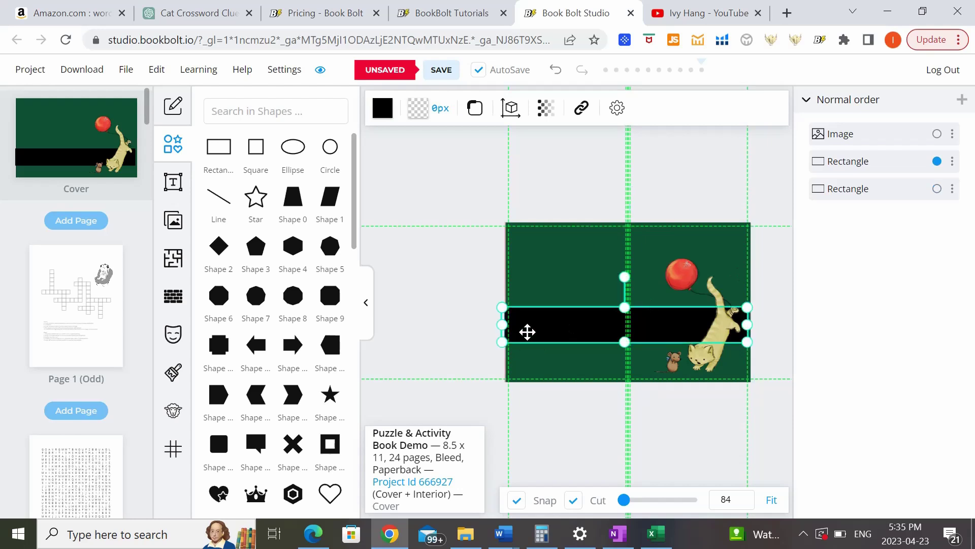
{"action": "left_click", "coordinate": [383, 108]}
{"action": "left_click", "coordinate": [494, 185]}
{"action": "left_click", "coordinate": [455, 242]}
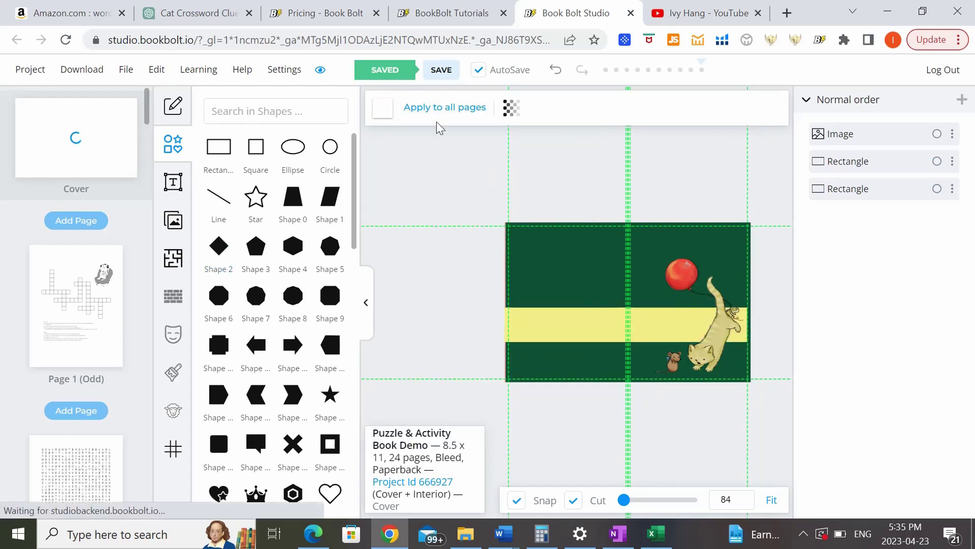
{"action": "left_click", "coordinate": [174, 188]}
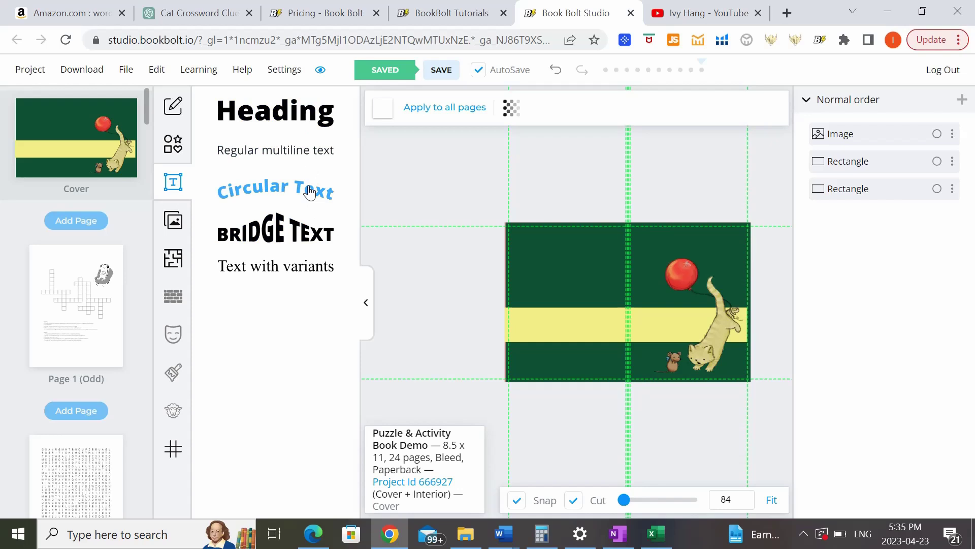
- Add a heading 'Cat Puzzle' on the yellow band in the Antonio font
{"action": "left_click", "coordinate": [314, 122]}
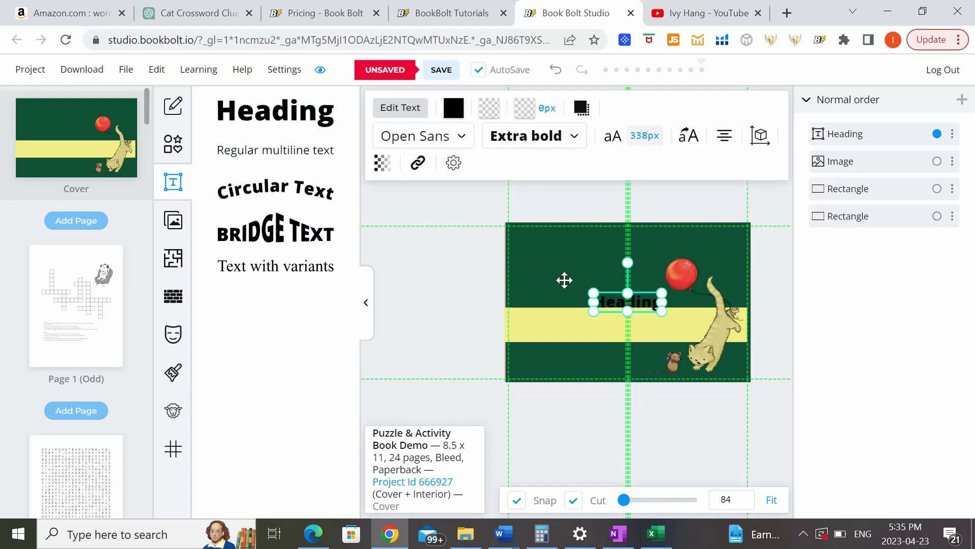
{"action": "left_click_drag", "start_coordinate": [604, 303], "coordinate": [645, 317]}
{"action": "double_click", "coordinate": [663, 316]}
{"action": "type", "text": "Cat Puzzle"}
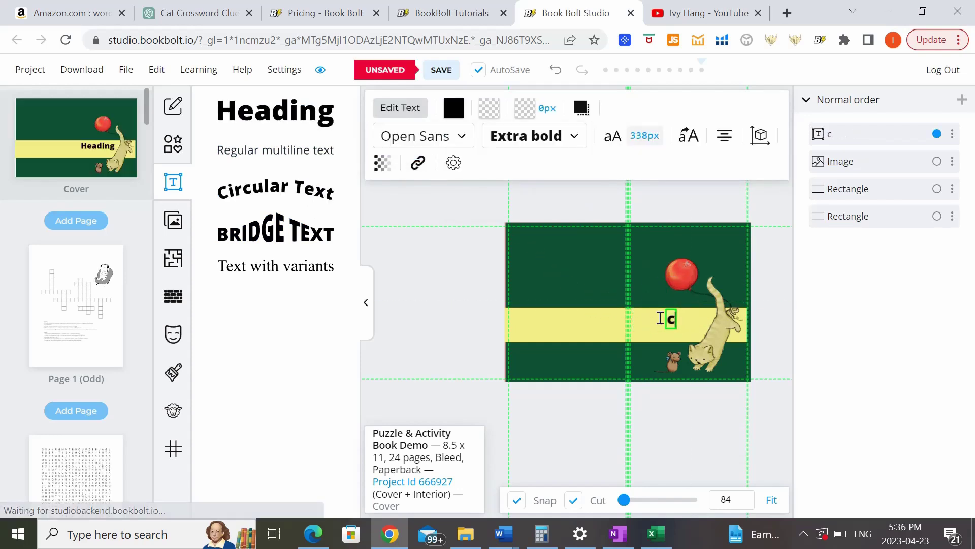
{"action": "left_click", "coordinate": [501, 144]}
{"action": "left_click", "coordinate": [656, 109]}
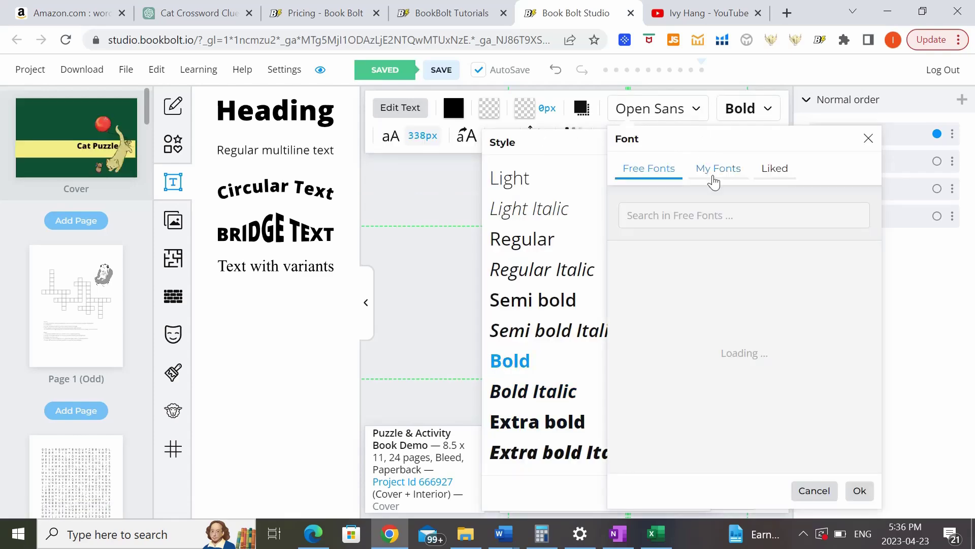
{"action": "left_click", "coordinate": [712, 181]}
{"action": "left_click_drag", "start_coordinate": [886, 277], "coordinate": [882, 358]}
{"action": "left_click", "coordinate": [863, 504]}
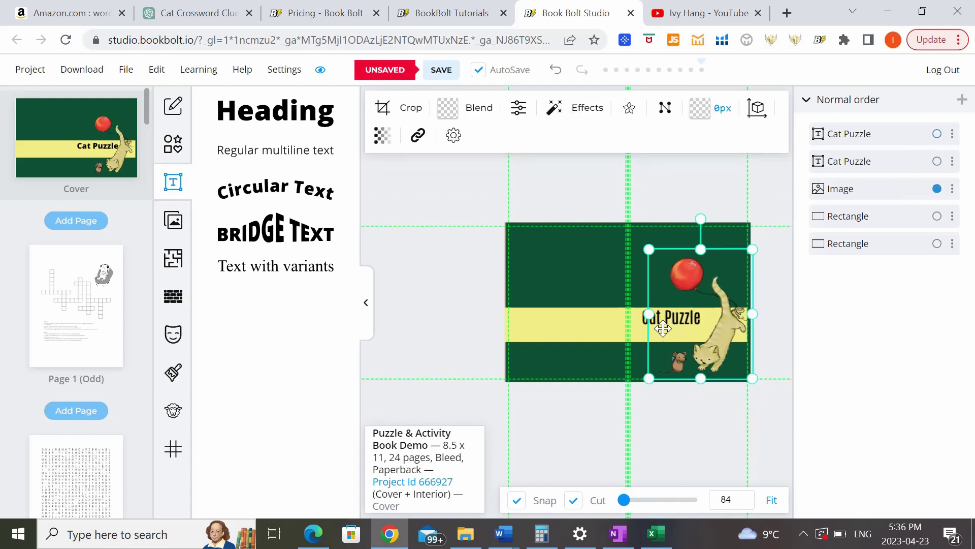
- Add a second title line '& Activity Book' in Antonio
{"action": "key", "text": "ctrl+a"}
{"action": "type", "text": "& activity Book"}
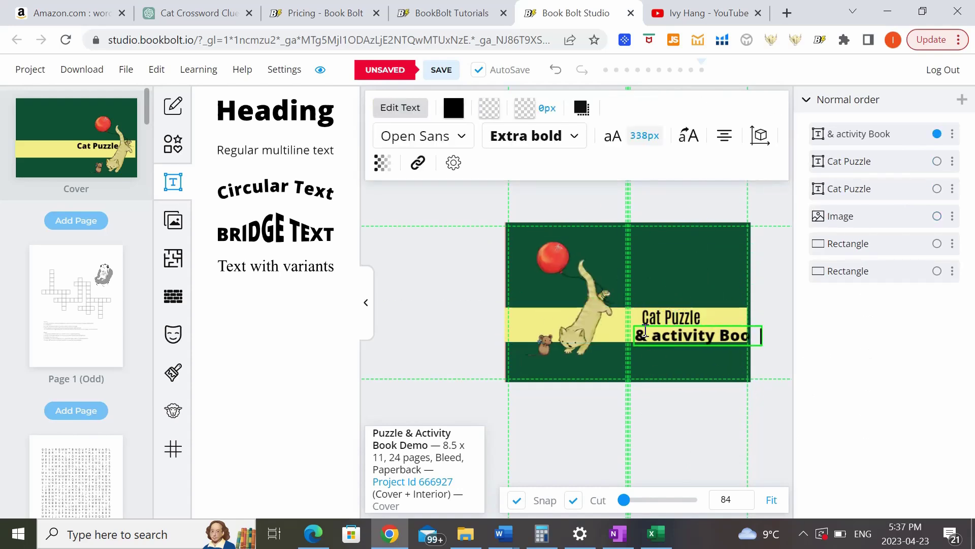
{"action": "left_click", "coordinate": [652, 319]}
{"action": "left_click", "coordinate": [652, 319]}
{"action": "left_click", "coordinate": [711, 335]}
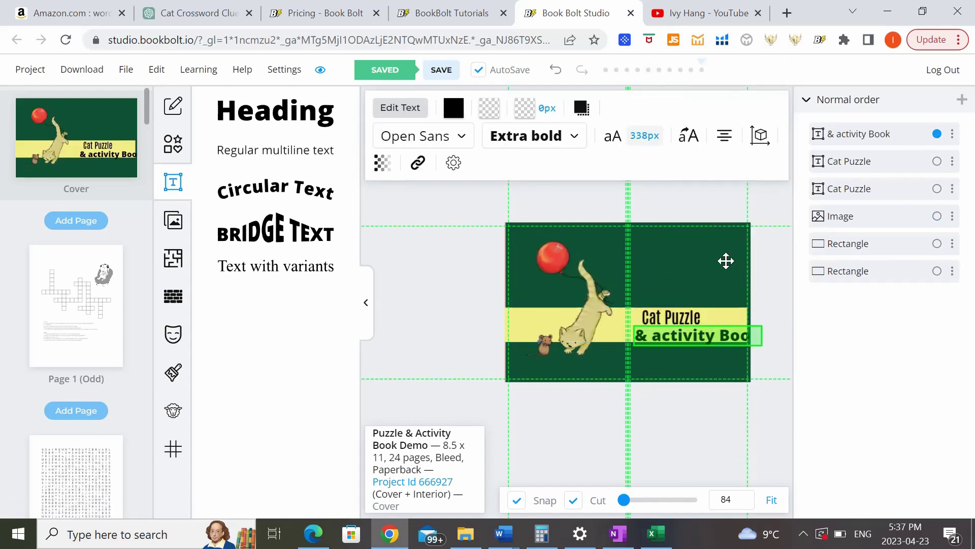
{"action": "left_click", "coordinate": [643, 109]}
{"action": "left_click", "coordinate": [625, 491]}
{"action": "left_click", "coordinate": [398, 107]}
{"action": "key", "text": "BackSpace"}
{"action": "type", "text": "Activity Book"}
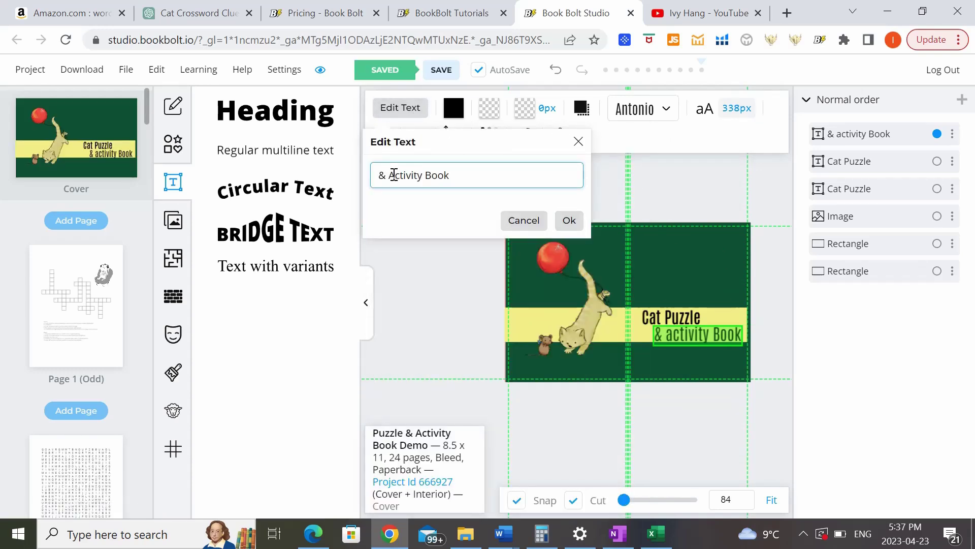
{"action": "left_click", "coordinate": [565, 219]}
- Move the cat to the top right, lower the yellow band and the Cat Puzzle line
{"action": "left_click", "coordinate": [666, 319]}
{"action": "left_click_drag", "start_coordinate": [676, 344], "coordinate": [793, 312]}
{"action": "left_click_drag", "start_coordinate": [569, 325], "coordinate": [568, 350]}
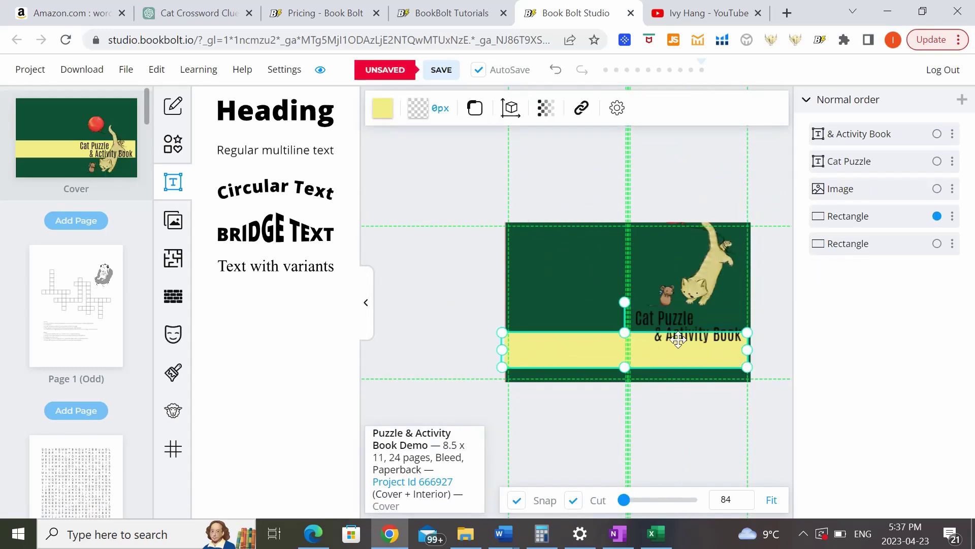
{"action": "left_click_drag", "start_coordinate": [660, 320], "coordinate": [653, 340]}
{"action": "left_click_drag", "start_coordinate": [701, 264], "coordinate": [694, 290]}
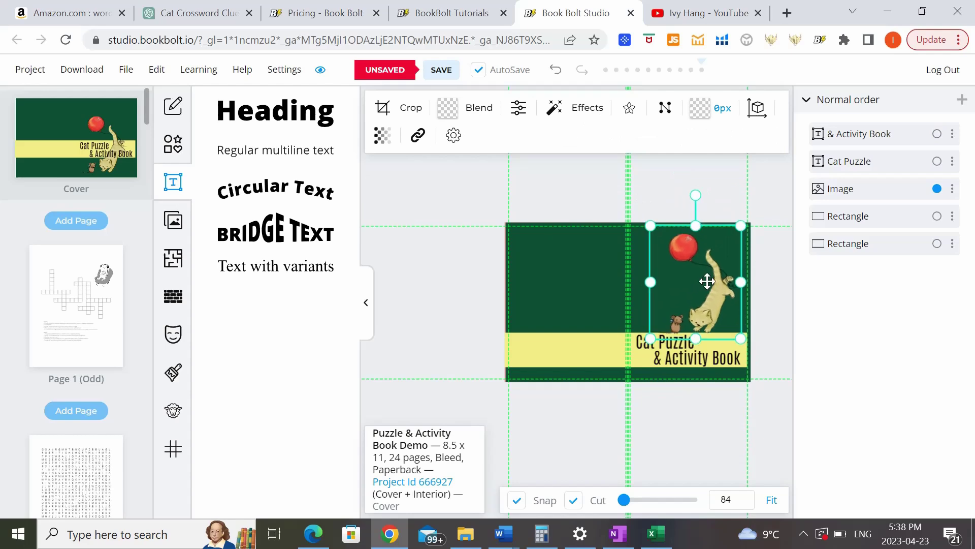
{"action": "left_click", "coordinate": [461, 347]}
- Copy the word search from interior page 2 and paste it onto the cover
{"action": "left_click", "coordinate": [84, 498]}
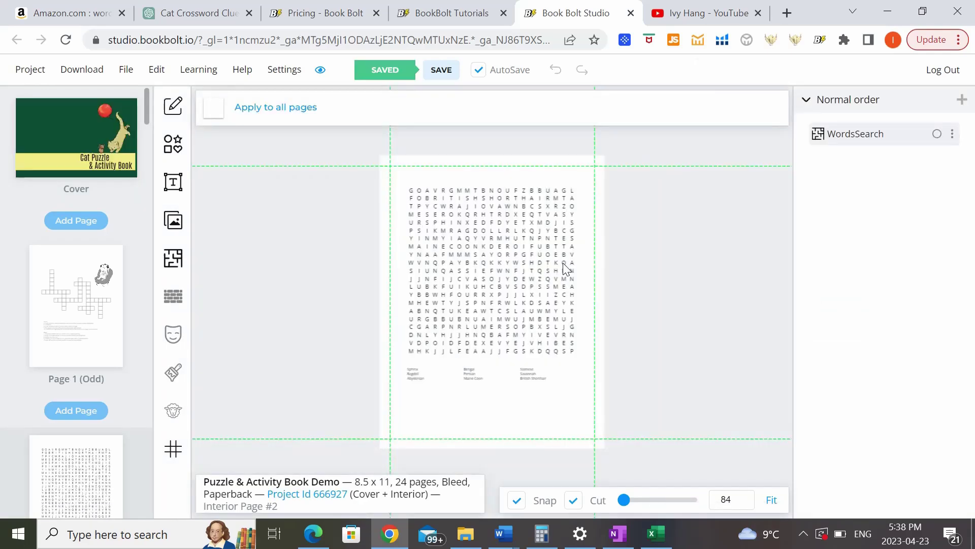
{"action": "left_click", "coordinate": [563, 264]}
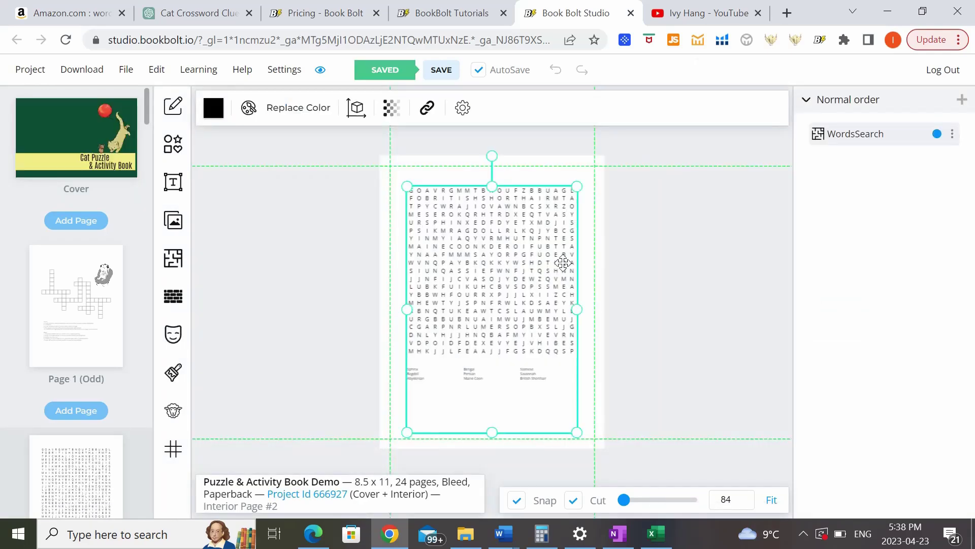
{"action": "left_click", "coordinate": [96, 128]}
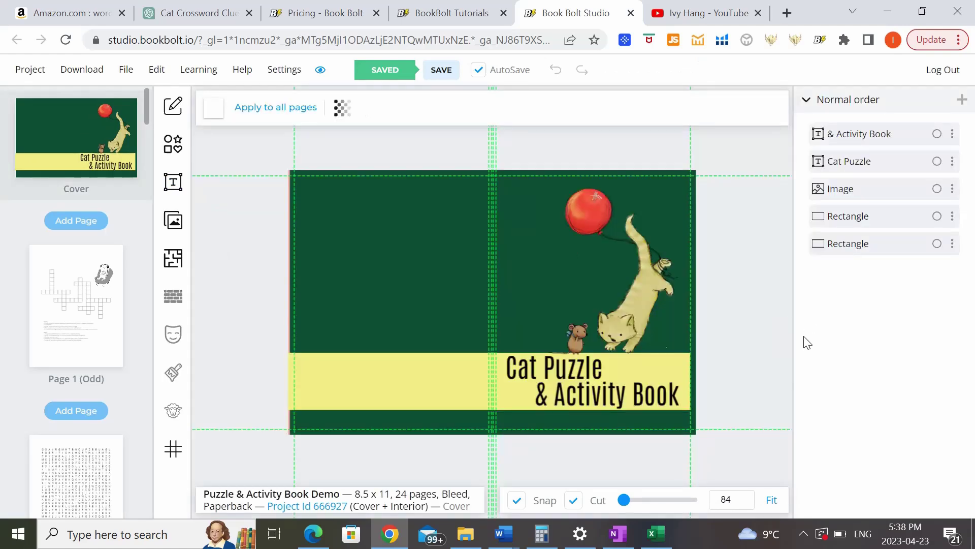
{"action": "key", "text": "ctrl+v"}
{"action": "left_click_drag", "start_coordinate": [446, 250], "coordinate": [609, 249]}
- Send the word search behind the cat image and the yellow band
{"action": "left_click", "coordinate": [591, 305]}
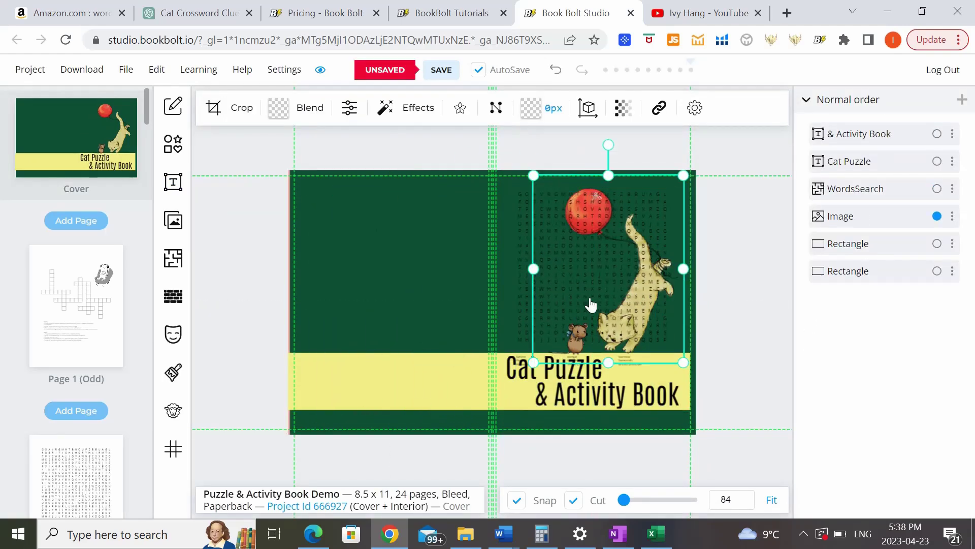
{"action": "right_click", "coordinate": [535, 299]}
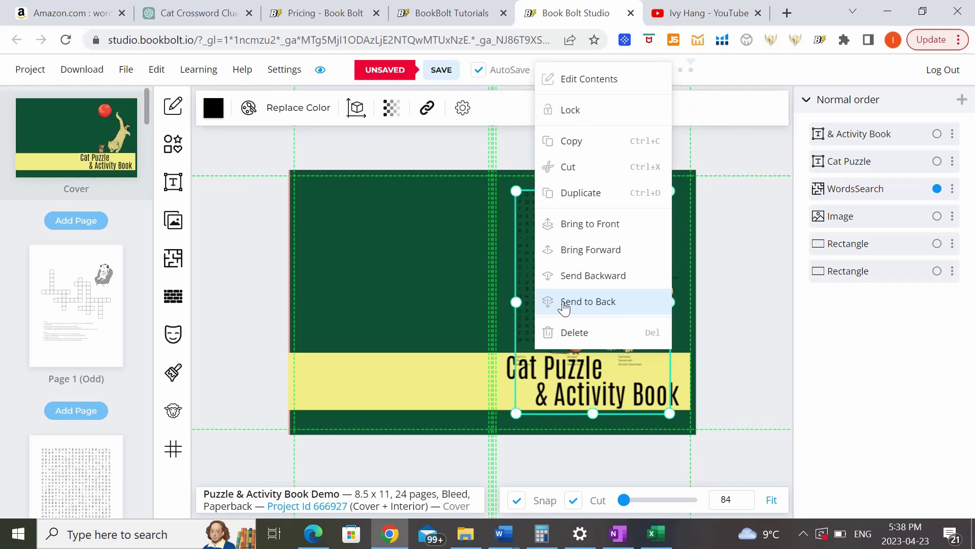
{"action": "left_click", "coordinate": [564, 275]}
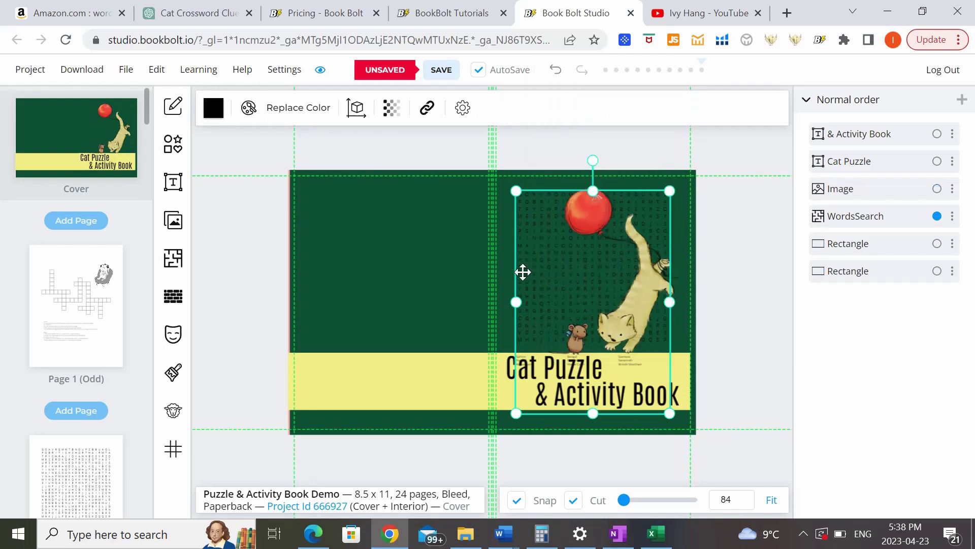
{"action": "right_click", "coordinate": [523, 272]}
{"action": "left_click", "coordinate": [538, 275]}
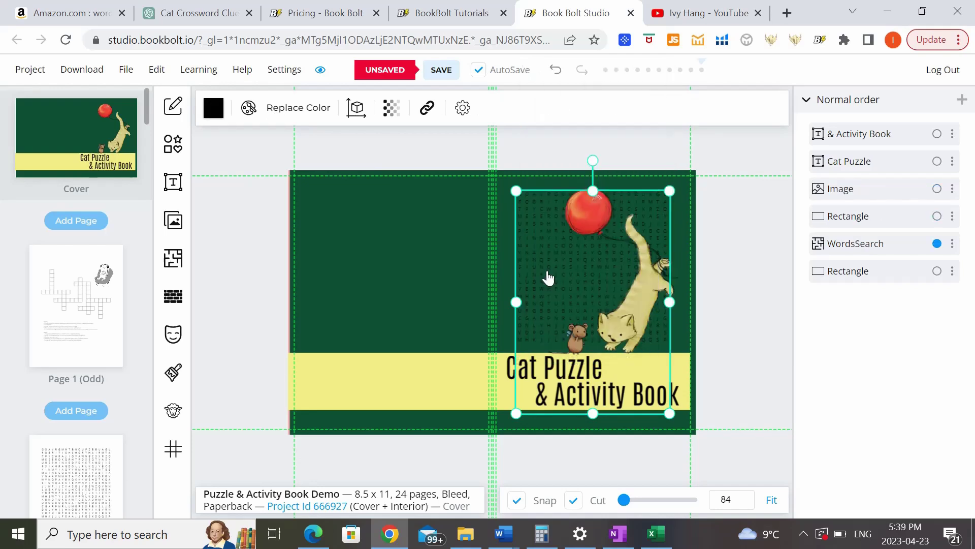
{"action": "left_click", "coordinate": [540, 268]}
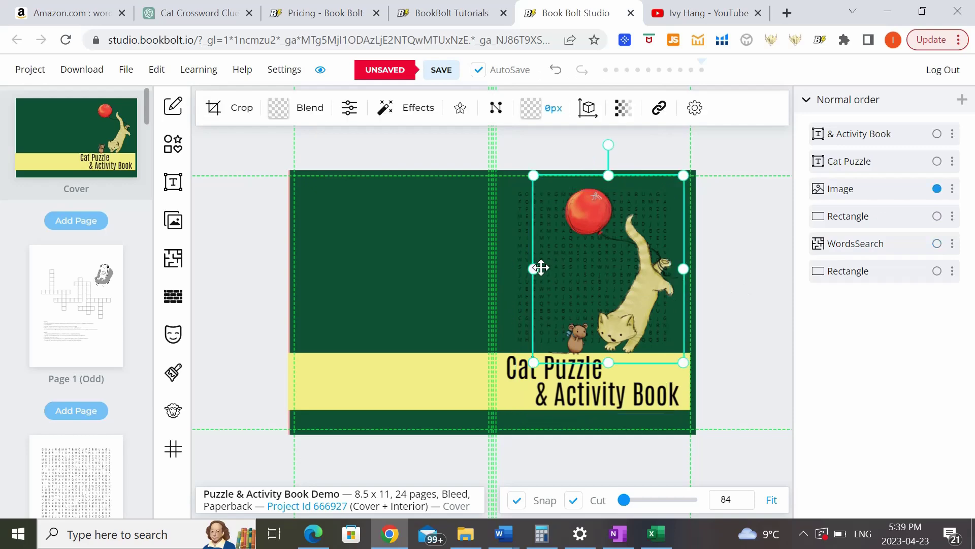
- Make the word search letters white
{"action": "right_click", "coordinate": [526, 227]}
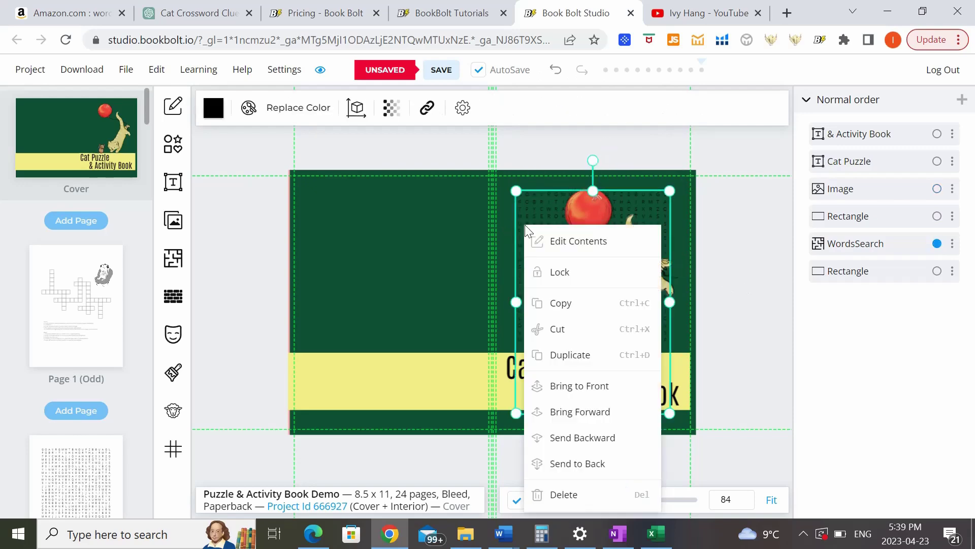
{"action": "left_click", "coordinate": [212, 116]}
{"action": "left_click", "coordinate": [354, 176]}
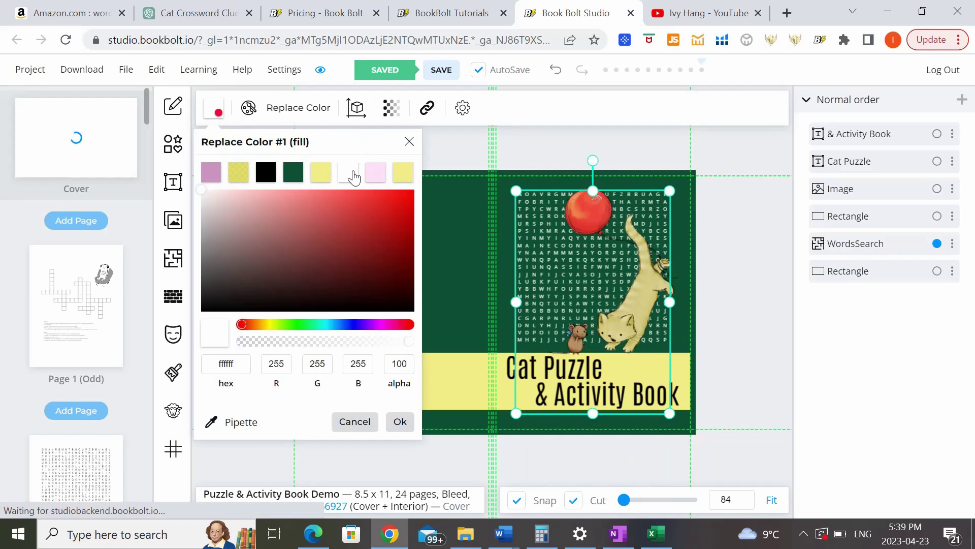
{"action": "left_click", "coordinate": [752, 226]}
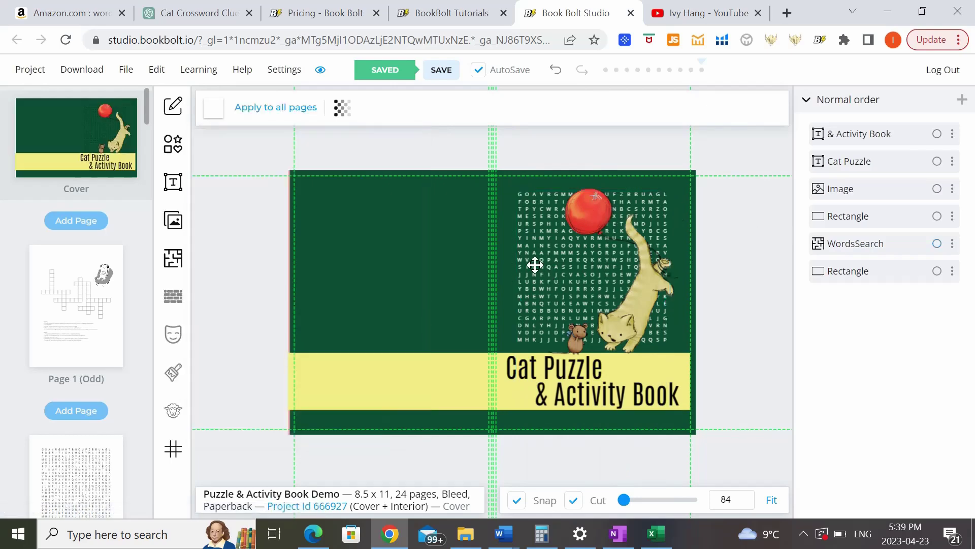
- Enlarge the word search to the cover's bottom and centre it on the front
{"action": "left_click_drag", "start_coordinate": [535, 264], "coordinate": [523, 256]}
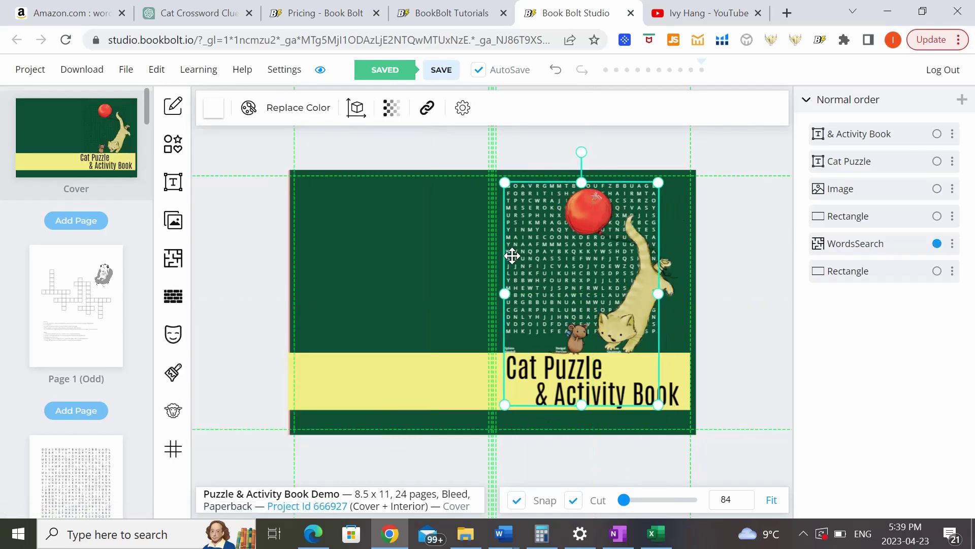
{"action": "right_click", "coordinate": [660, 406]}
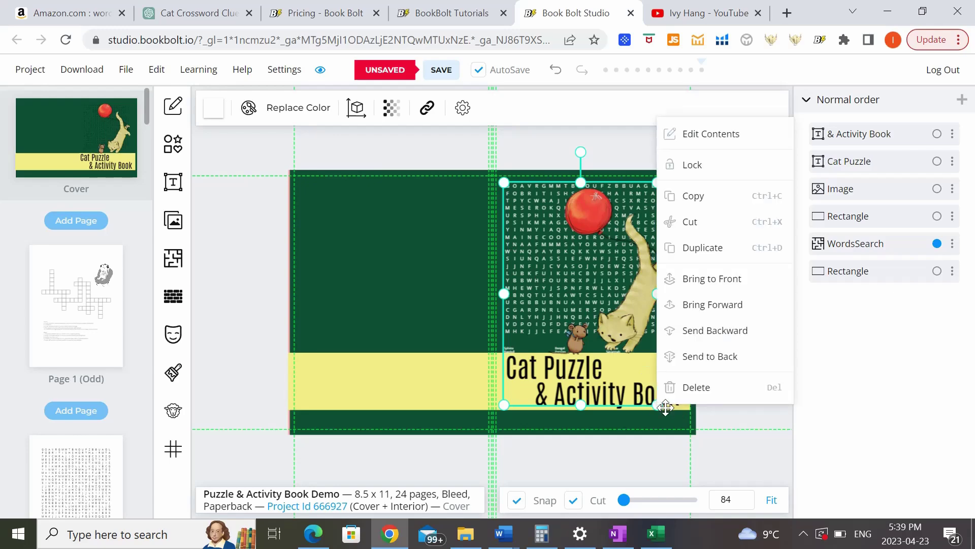
{"action": "left_click", "coordinate": [649, 408]}
{"action": "left_click", "coordinate": [525, 311]}
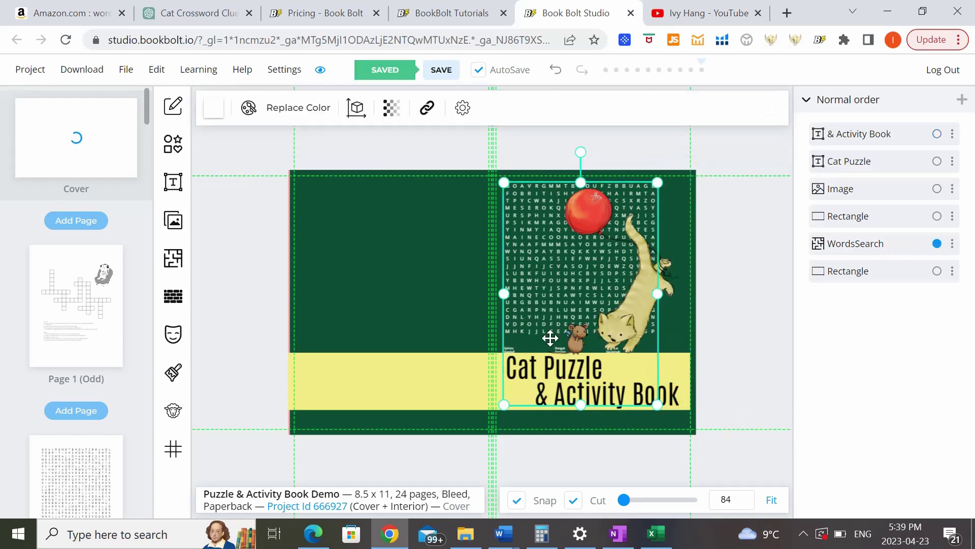
{"action": "left_click_drag", "start_coordinate": [660, 409], "coordinate": [680, 422]}
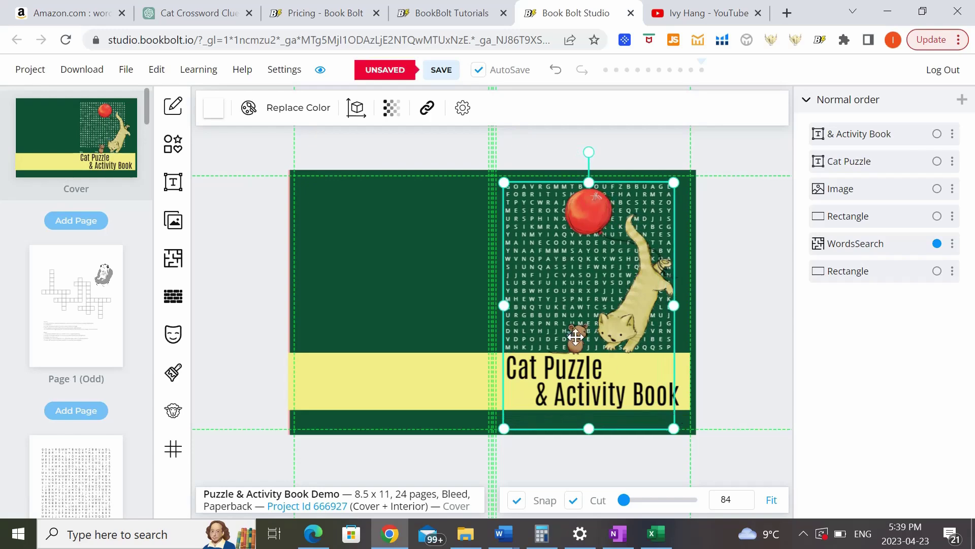
{"action": "left_click_drag", "start_coordinate": [525, 260], "coordinate": [532, 260]}
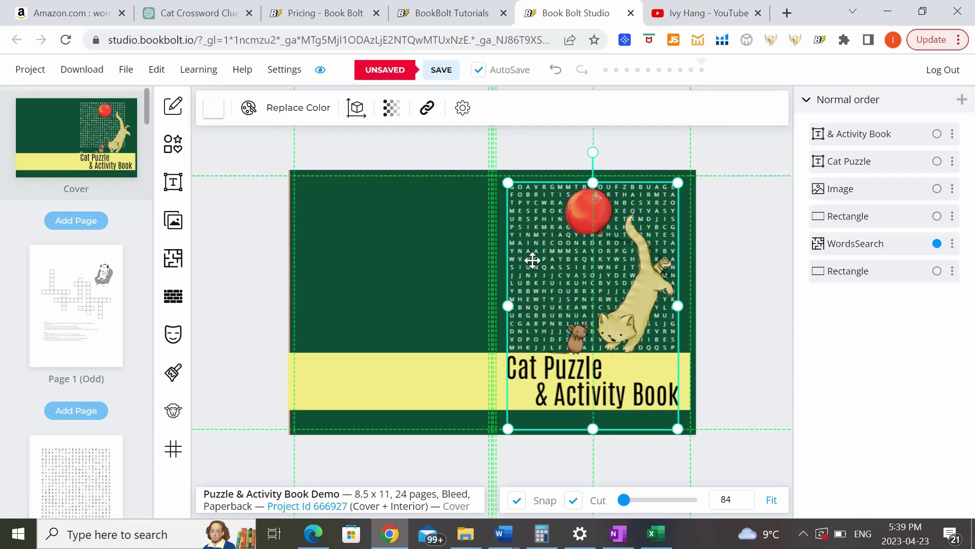
{"action": "left_click", "coordinate": [749, 318]}
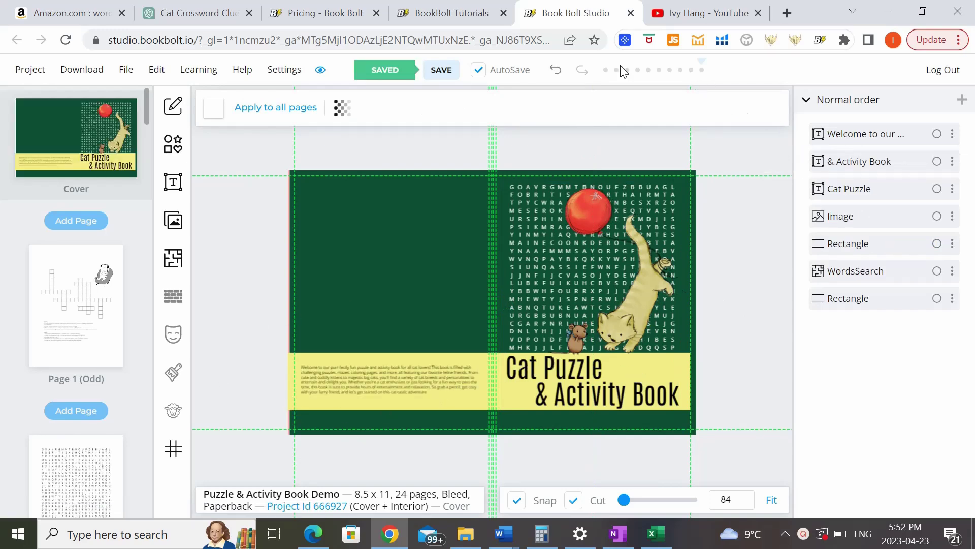
- Insert the uploaded word search page image, shrink it and place it on the back cover
{"action": "left_click", "coordinate": [173, 221]}
{"action": "left_click", "coordinate": [112, 253]}
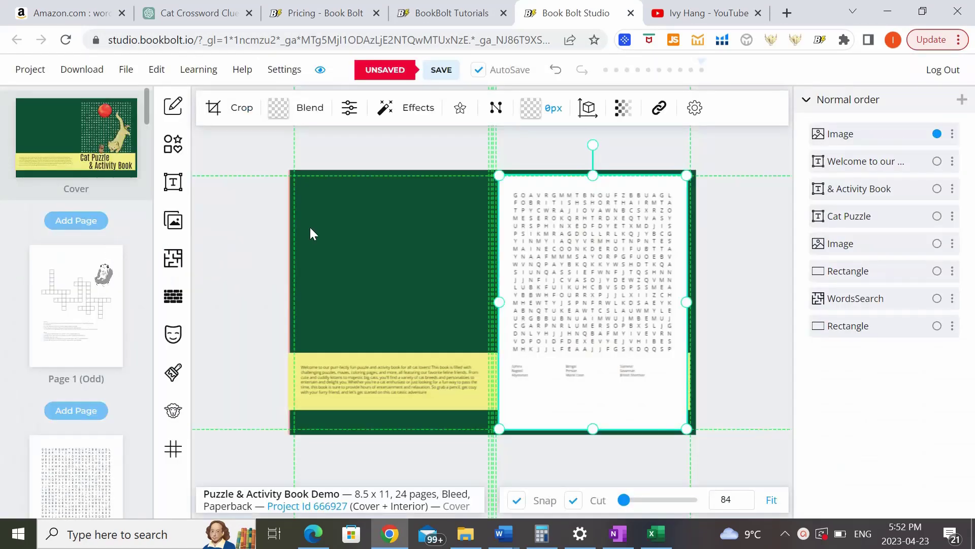
{"action": "left_click_drag", "start_coordinate": [500, 178], "coordinate": [623, 364]}
{"action": "left_click_drag", "start_coordinate": [653, 412], "coordinate": [327, 260]}
- Add small crossword and maze page previews beside the word search preview
{"action": "key", "text": "ctrl+v"}
{"action": "left_click_drag", "start_coordinate": [695, 175], "coordinate": [417, 207]}
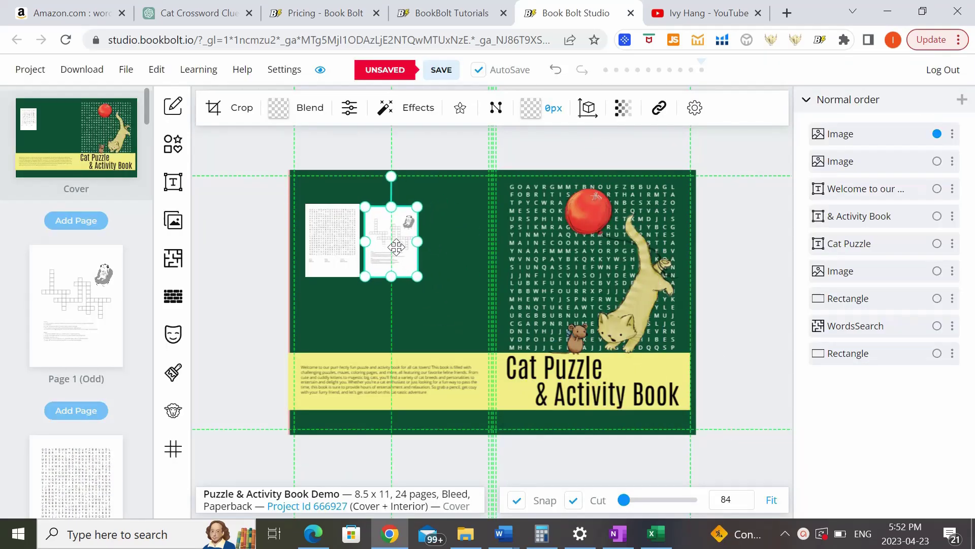
{"action": "left_click", "coordinate": [299, 315]}
{"action": "key", "text": "ctrl+v"}
{"action": "left_click_drag", "start_coordinate": [598, 408], "coordinate": [477, 278]}
{"action": "left_click", "coordinate": [246, 283]}
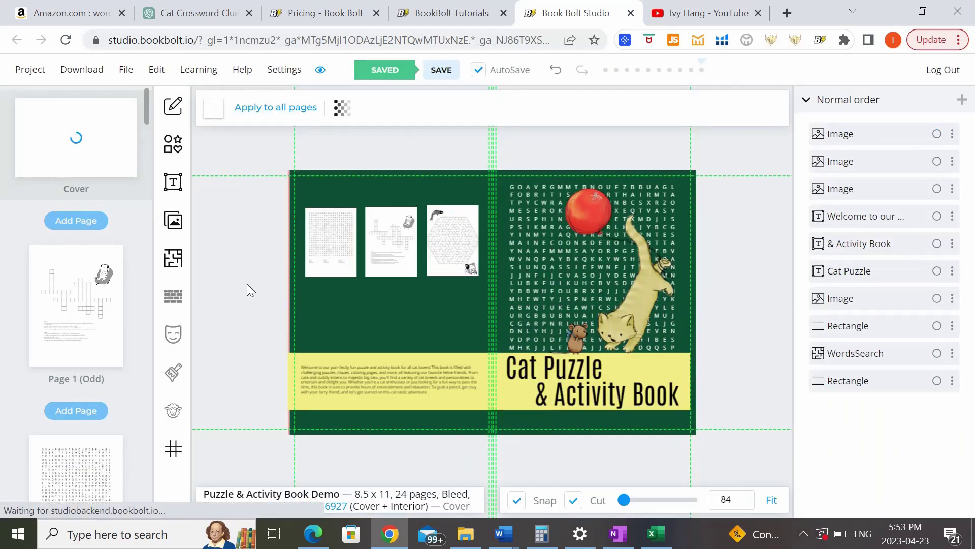